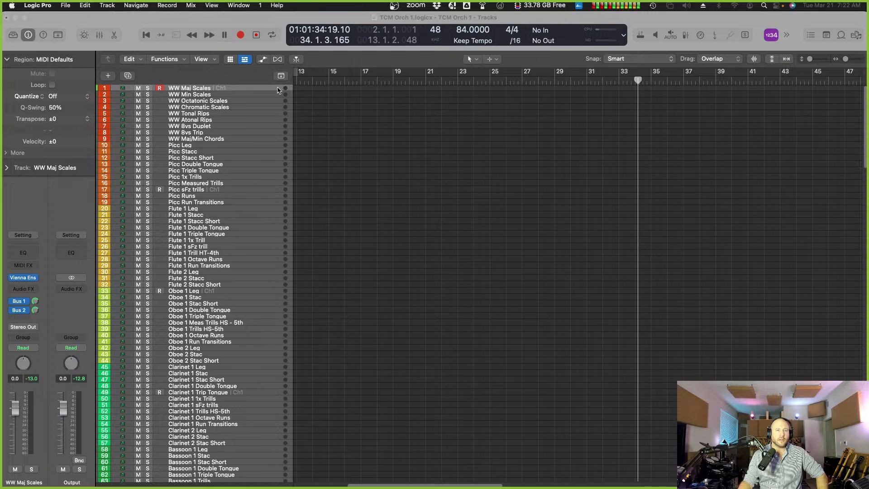
Return the playhead to the project start and enlarge the timeline and track rows around the woodwind tracks.
{"action": "key", "text": "Return"}
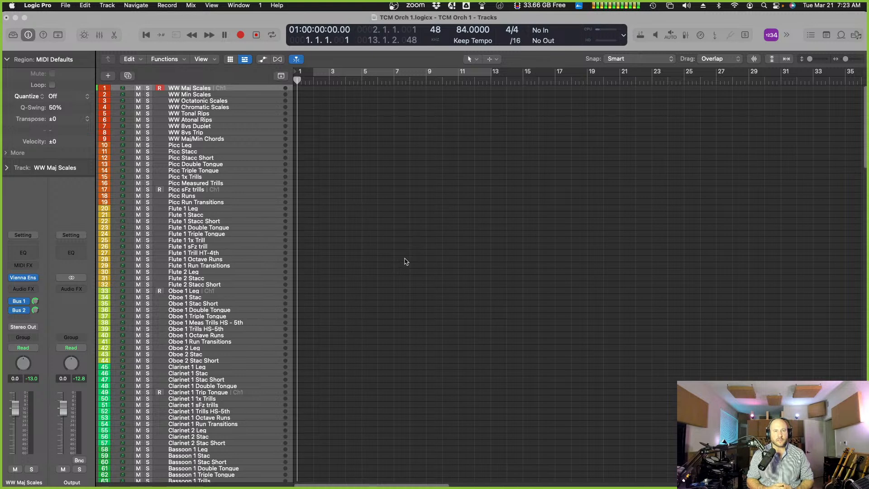
{"action": "key", "text": "super+Right"}
{"action": "key", "text": "super+Right"}
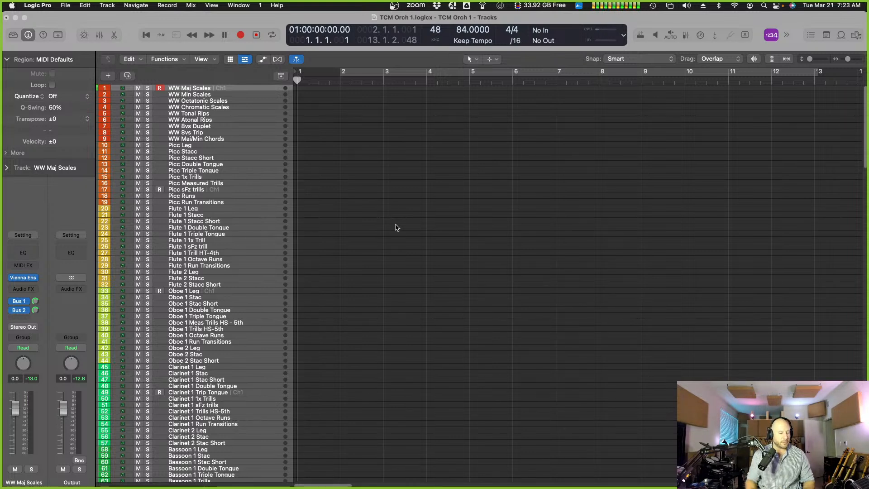
{"action": "scroll", "coordinate": [396, 225], "scroll_direction": "up", "scroll_amount": 4}
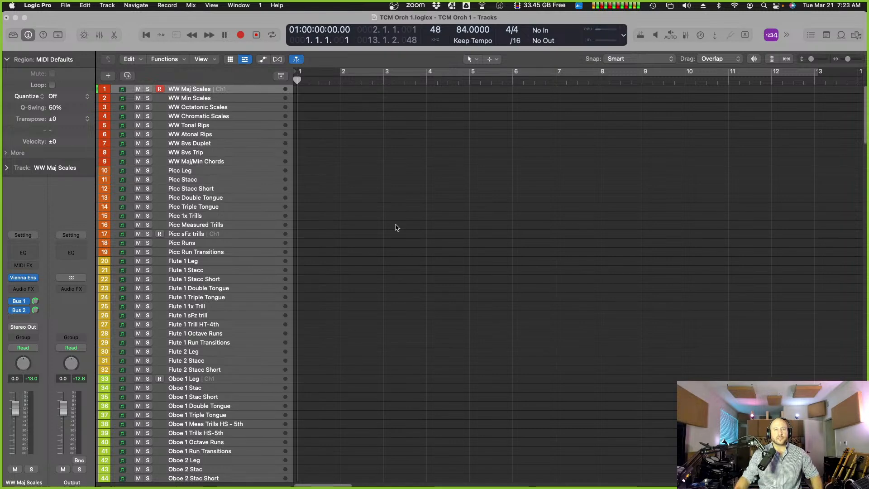
{"action": "scroll", "coordinate": [406, 247], "scroll_direction": "down", "scroll_amount": 15}
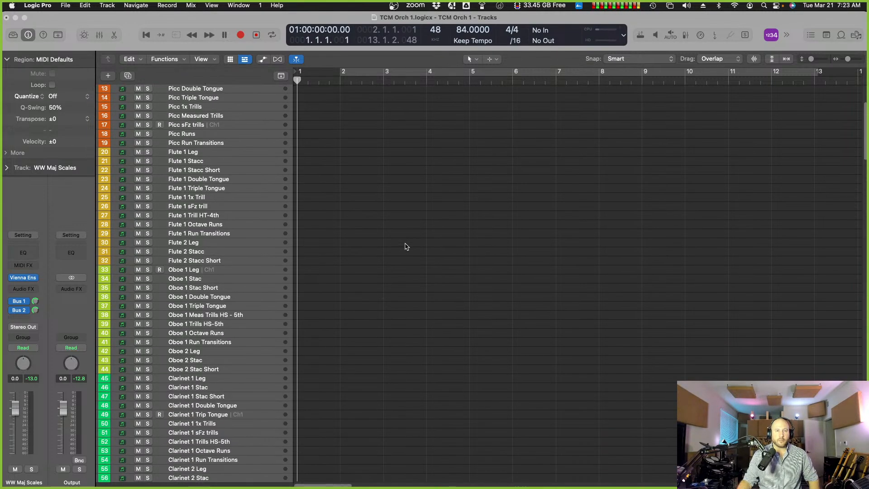
{"action": "scroll", "coordinate": [407, 246], "scroll_direction": "up", "scroll_amount": 7}
{"action": "scroll", "coordinate": [406, 246], "scroll_direction": "up", "scroll_amount": 8}
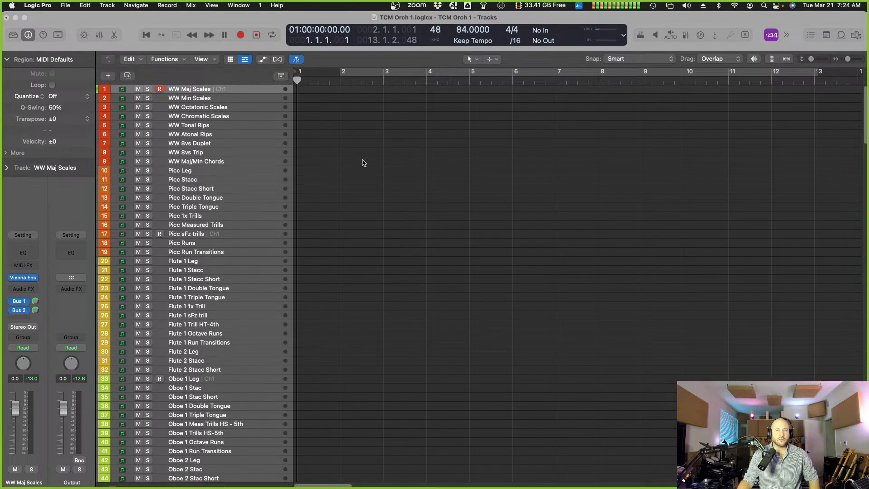
Move the playhead to bar 2 and look over the woodwind, piccolo, flute and oboe tracks.
{"action": "left_click", "coordinate": [337, 81]}
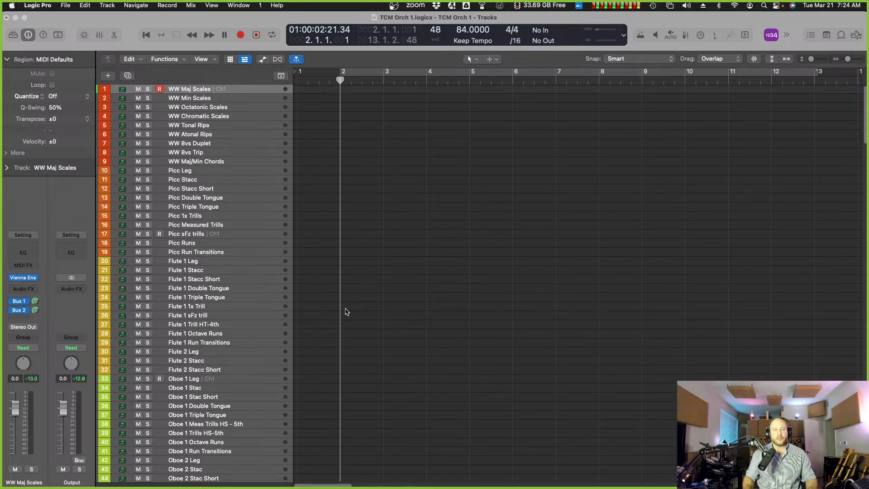
{"action": "scroll", "coordinate": [346, 312], "scroll_direction": "down", "scroll_amount": 2}
{"action": "scroll", "coordinate": [347, 312], "scroll_direction": "down", "scroll_amount": 1}
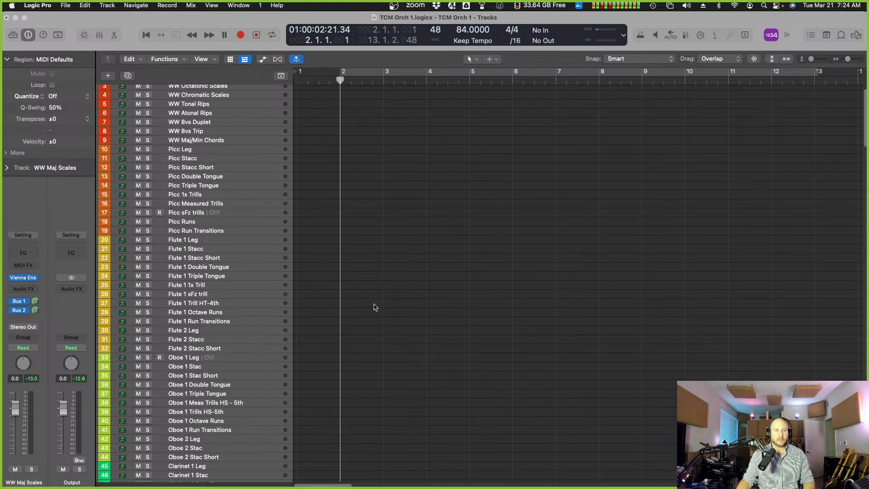
{"action": "scroll", "coordinate": [375, 307], "scroll_direction": "up", "scroll_amount": 2}
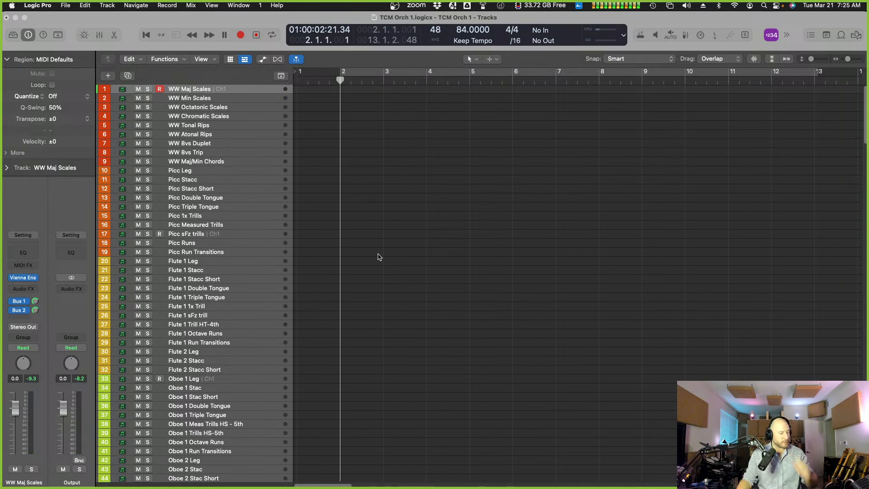
Raise the project tempo to 161 to audition the WW Maj Scales track, and set it back to 84.
{"action": "key", "text": "super+Right"}
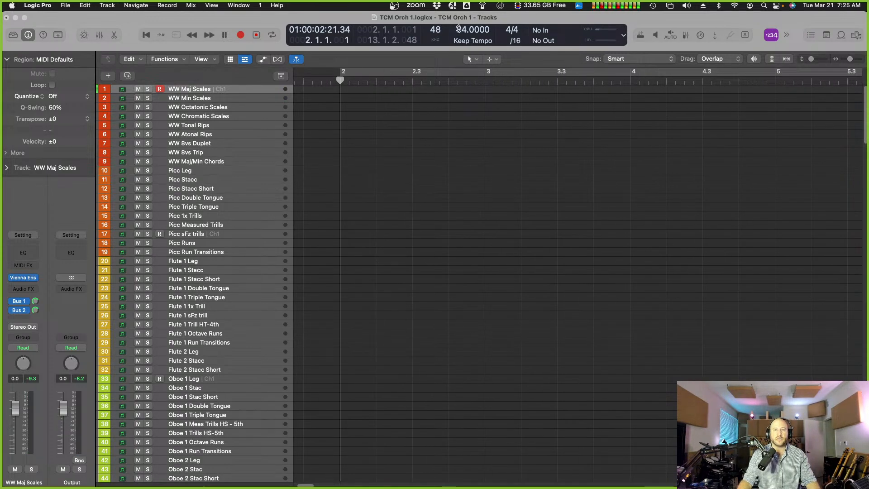
{"action": "left_click_drag", "start_coordinate": [462, 30], "coordinate": [462, 5]}
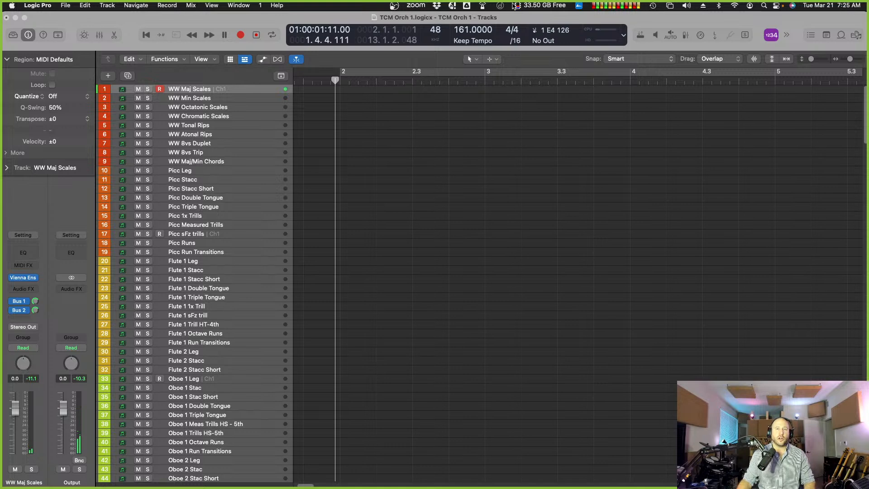
{"action": "double_click", "coordinate": [464, 30]}
{"action": "type", "text": "84"}
{"action": "key", "text": "Return"}
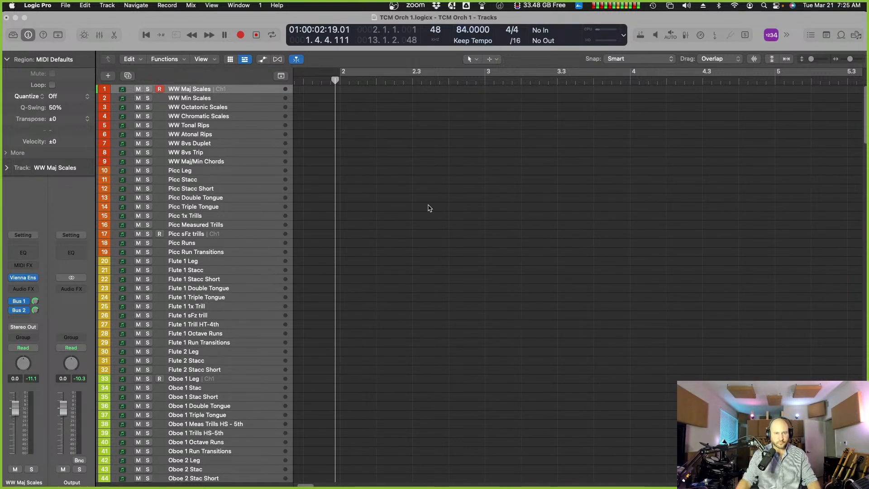
Audition the woodwind ensemble tracks one by one from WW Min Scales through WW Atonal Rips.
{"action": "left_click", "coordinate": [259, 99]}
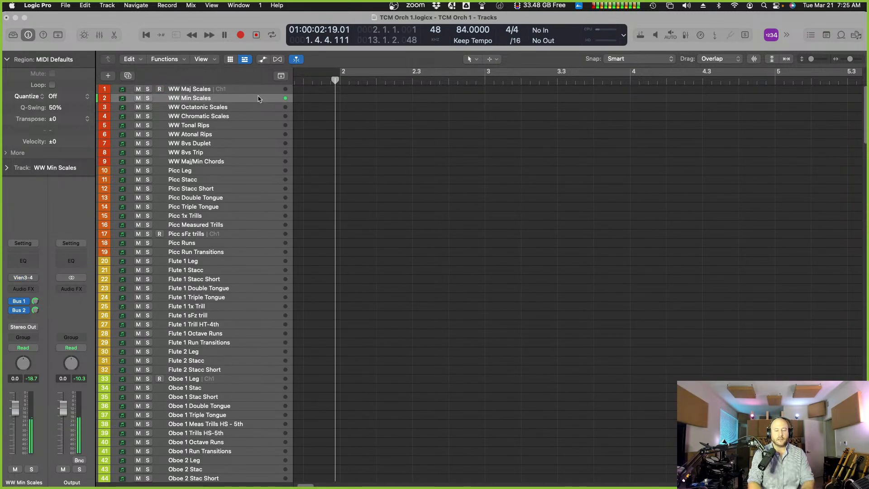
{"action": "key", "text": "Down"}
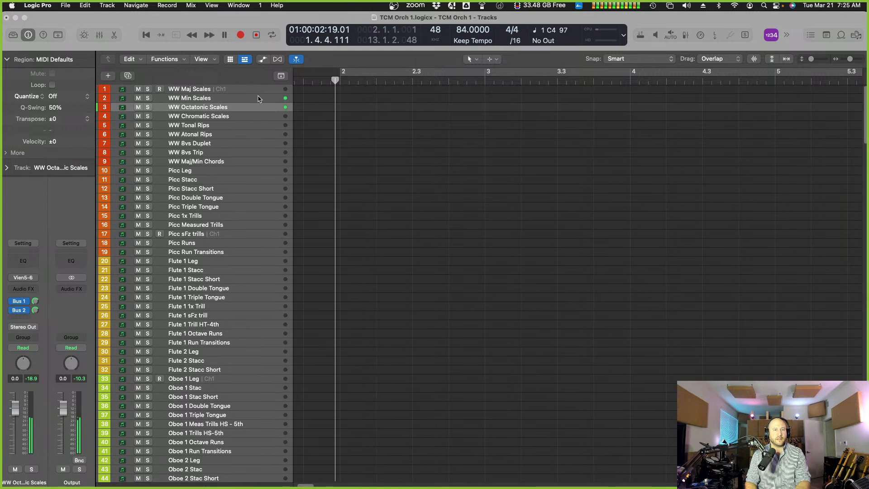
{"action": "key", "text": "Down"}
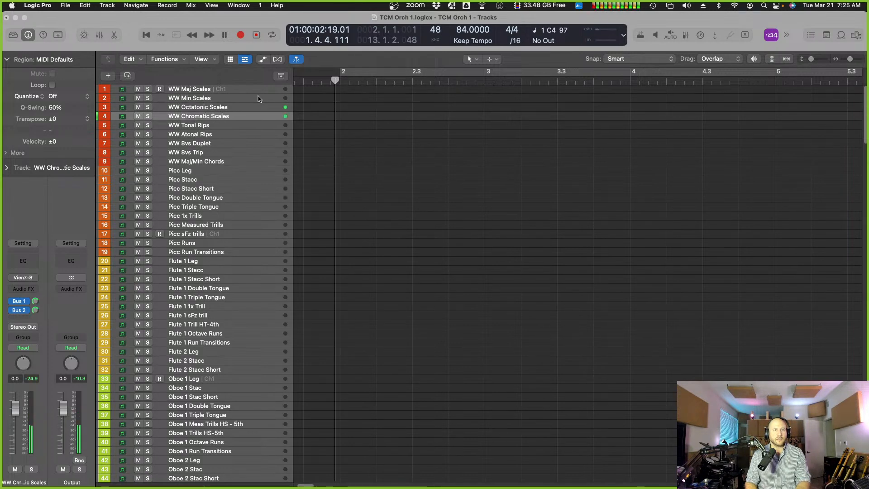
{"action": "key", "text": "Down"}
{"action": "key", "text": "Down"}
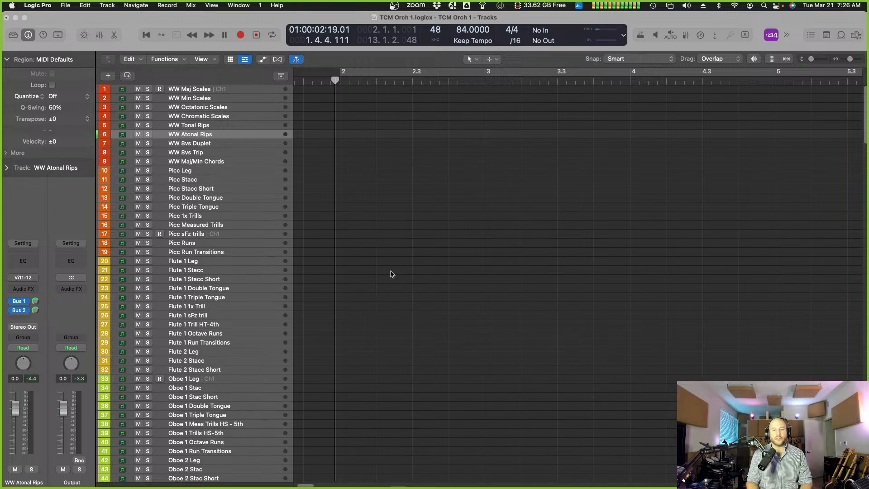
Place the playhead at bar 17 and show a wider stretch of the timeline.
{"action": "scroll", "coordinate": [533, 307], "scroll_direction": "right", "scroll_amount": 20}
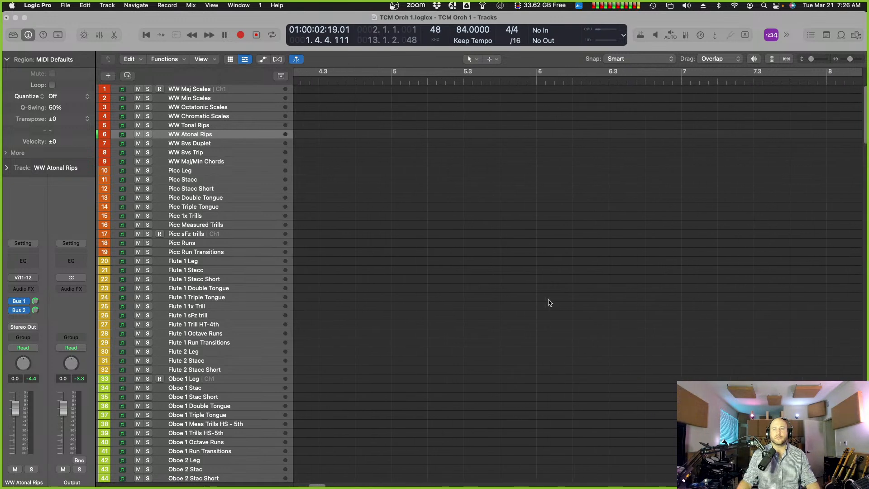
{"action": "scroll", "coordinate": [549, 305], "scroll_direction": "down", "scroll_amount": 5}
{"action": "scroll", "coordinate": [656, 128], "scroll_direction": "right", "scroll_amount": 5}
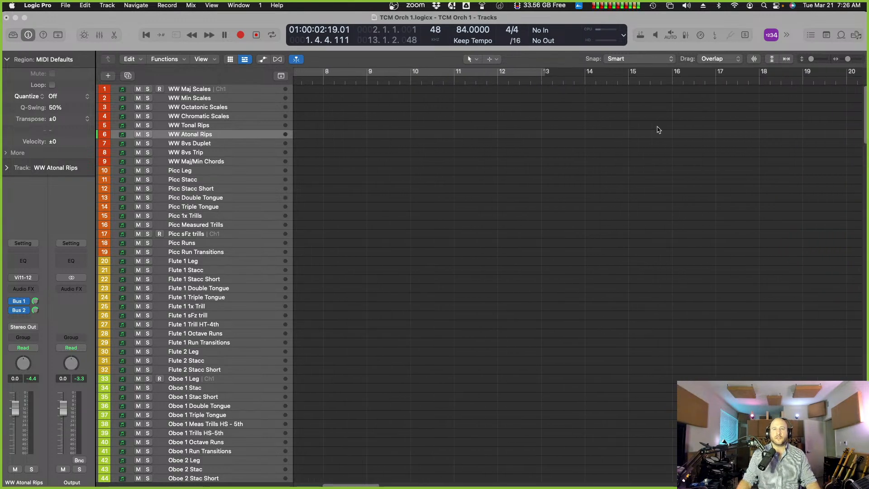
{"action": "left_click", "coordinate": [591, 86]}
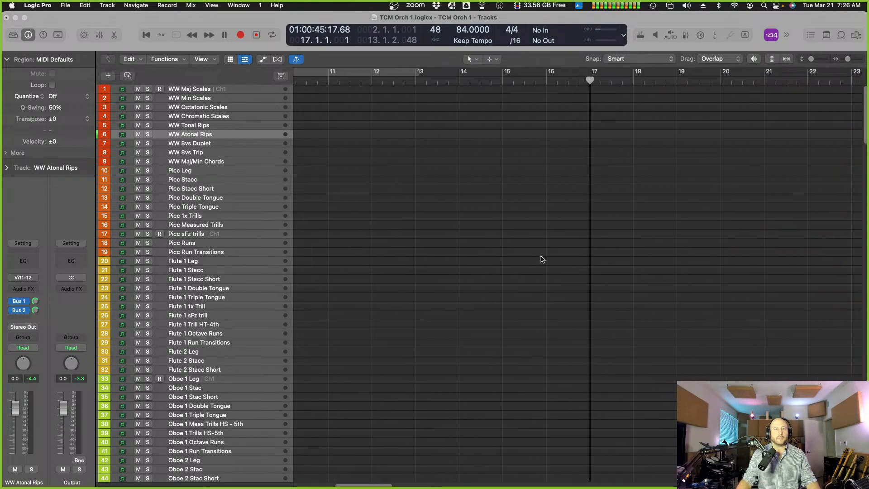
Audition the Picc 1x Trills, Picc Measured Trills, Picc Triple Tongue and Picc Double Tongue tracks.
{"action": "scroll", "coordinate": [453, 258], "scroll_direction": "down", "scroll_amount": 3}
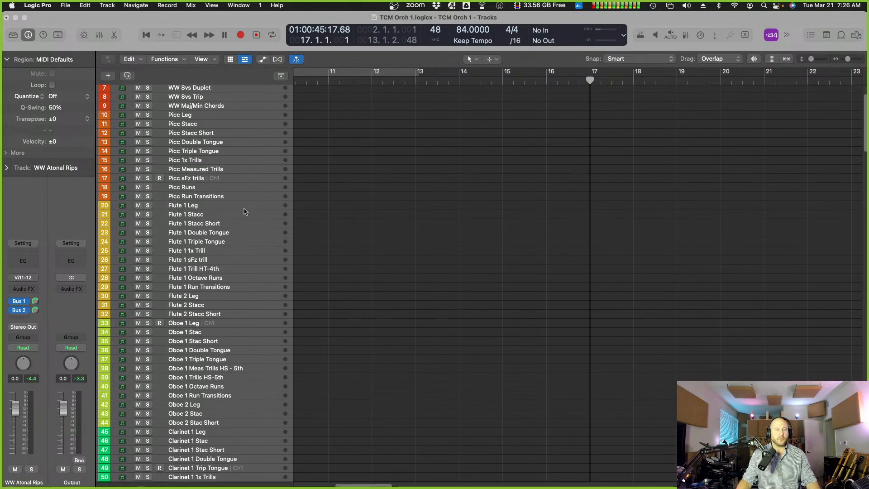
{"action": "scroll", "coordinate": [281, 213], "scroll_direction": "up", "scroll_amount": 5}
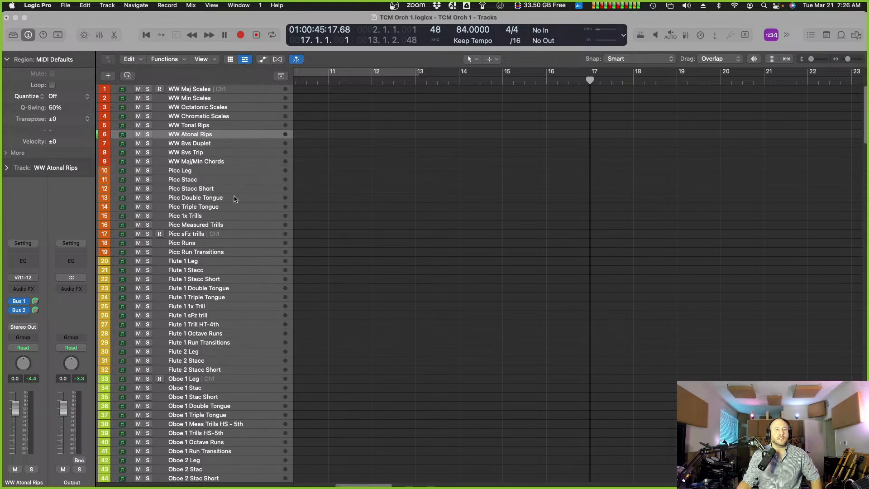
{"action": "left_click", "coordinate": [238, 217]}
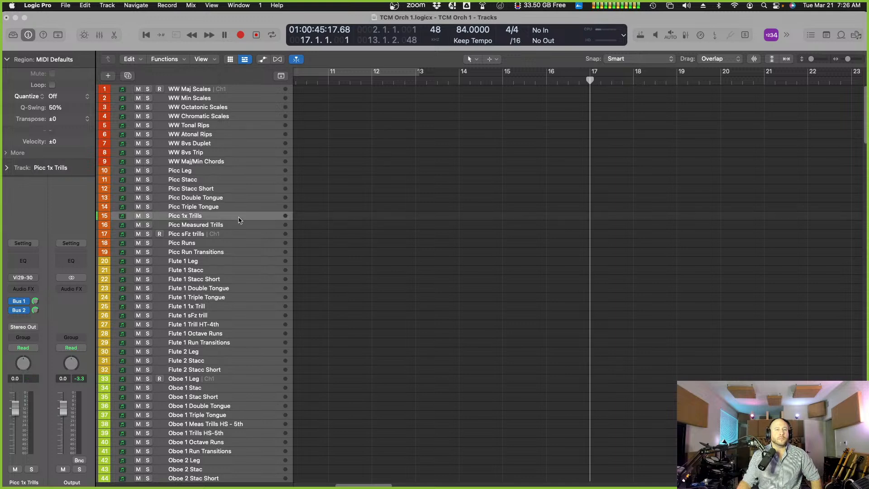
{"action": "key", "text": "Down"}
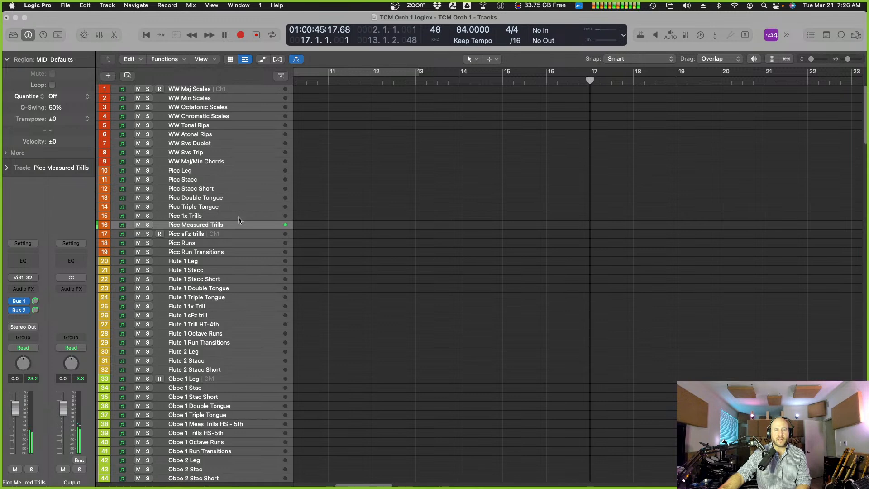
{"action": "key", "text": "Up"}
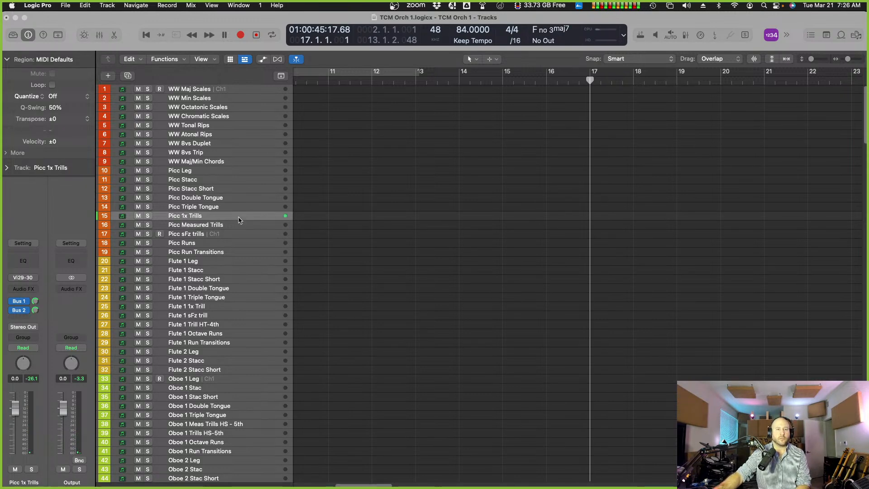
{"action": "key", "text": "Up"}
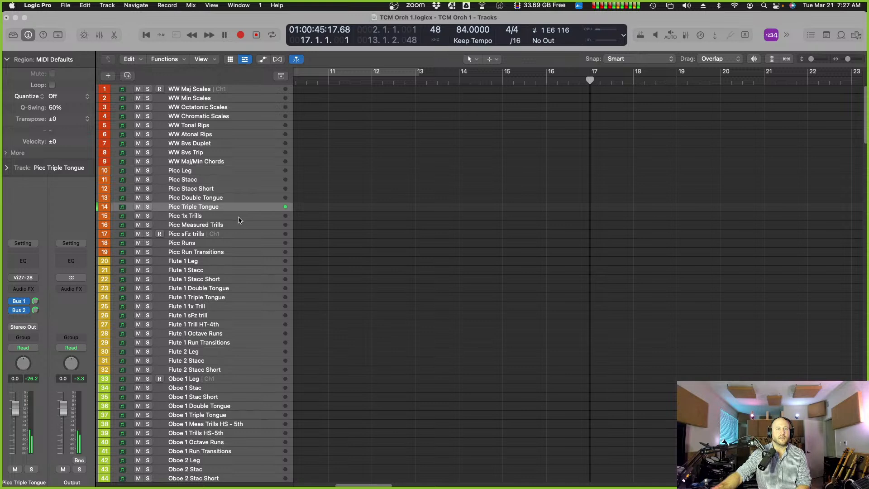
{"action": "key", "text": "Up"}
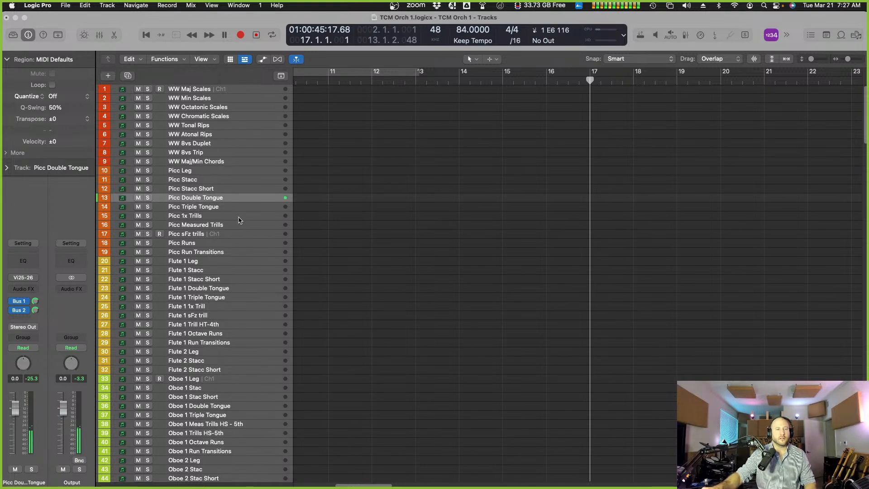
Step through the piccolo articulation tracks from Picc Double Tongue and settle on the Picc Runs track.
{"action": "key", "text": "Up"}
{"action": "key", "text": "Up"}
{"action": "key", "text": "Down"}
{"action": "key", "text": "Down"}
{"action": "key", "text": "Down"}
{"action": "key", "text": "Down"}
{"action": "key", "text": "Down"}
{"action": "key", "text": "Down"}
{"action": "key", "text": "Down"}
{"action": "key", "text": "Down"}
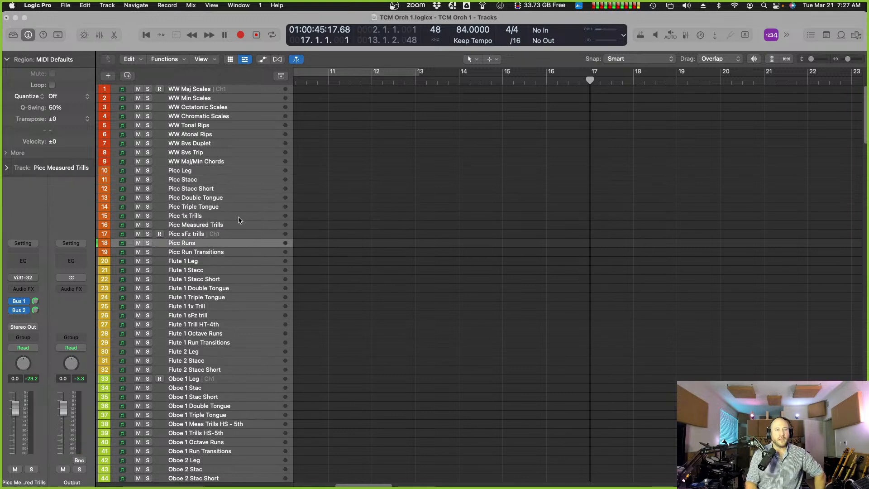
{"action": "key", "text": "Up"}
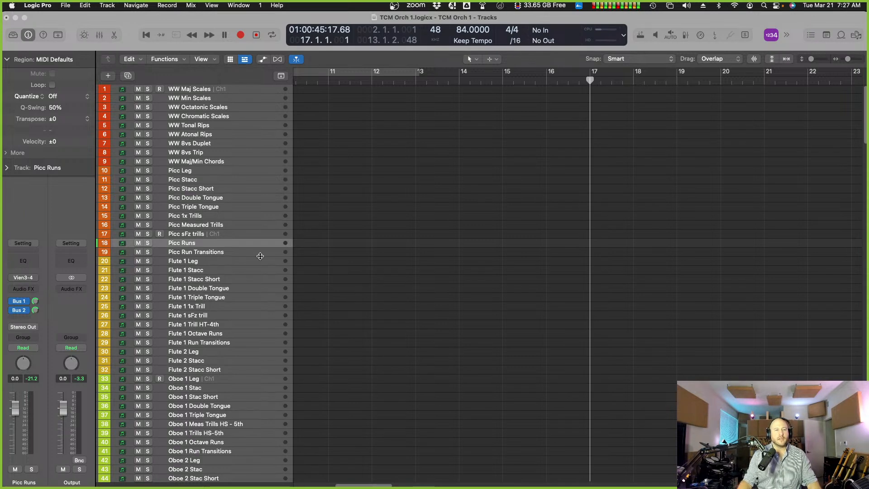
Select the Picc Run Transitions track and look over the flute, oboe and clarinet tracks below it.
{"action": "scroll", "coordinate": [335, 268], "scroll_direction": "down", "scroll_amount": 2}
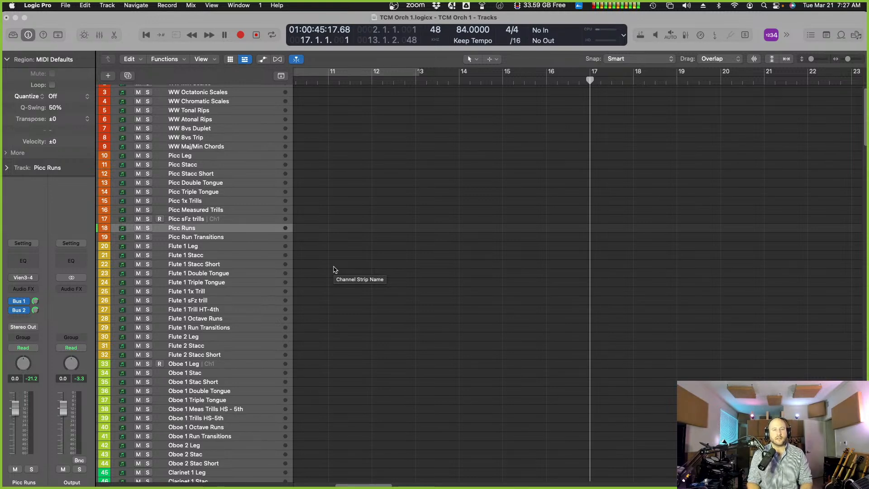
{"action": "scroll", "coordinate": [229, 212], "scroll_direction": "down", "scroll_amount": 2}
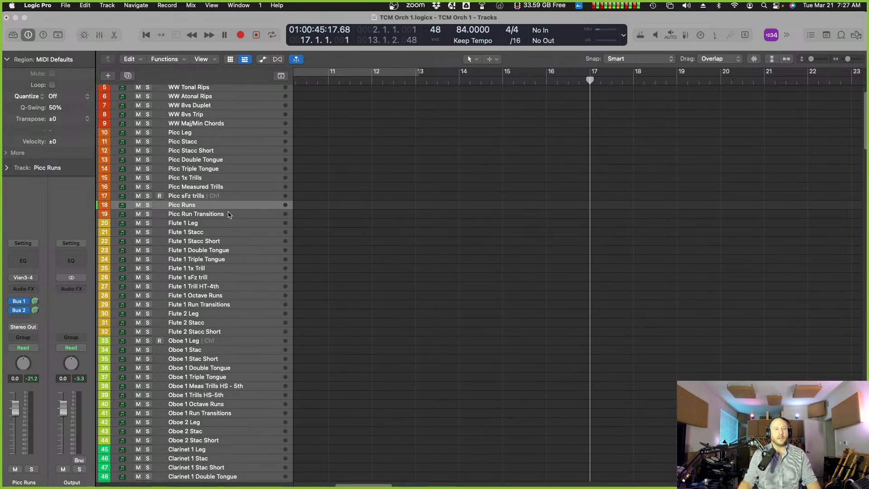
{"action": "left_click", "coordinate": [245, 215]}
{"action": "scroll", "coordinate": [262, 227], "scroll_direction": "down", "scroll_amount": 5}
{"action": "scroll", "coordinate": [317, 253], "scroll_direction": "up", "scroll_amount": 3}
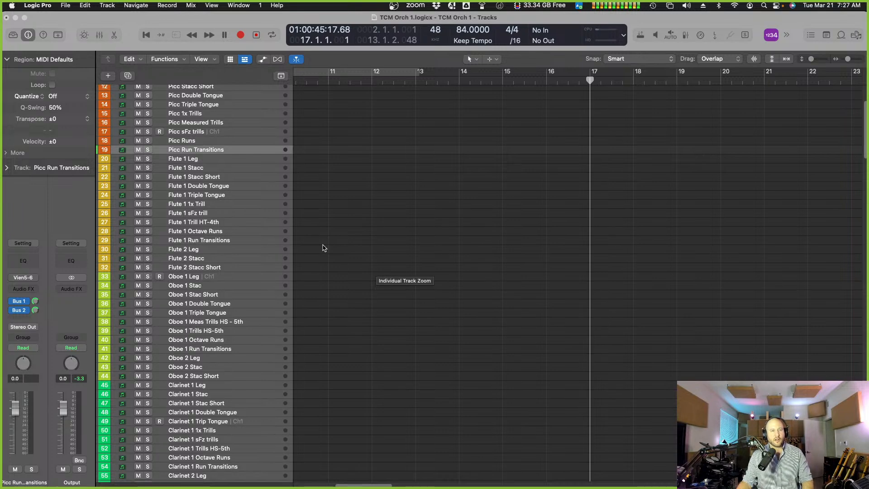
Audition the Flute 1 Run Transitions track and step up through the Flute 1 octave run and trill tracks.
{"action": "scroll", "coordinate": [297, 230], "scroll_direction": "up", "scroll_amount": 5}
{"action": "scroll", "coordinate": [433, 317], "scroll_direction": "up", "scroll_amount": 5}
{"action": "scroll", "coordinate": [282, 335], "scroll_direction": "down", "scroll_amount": 3}
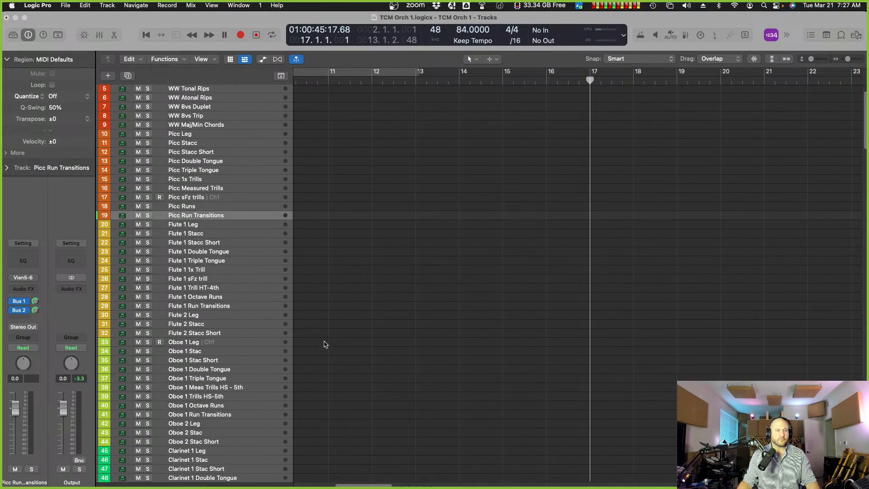
{"action": "left_click", "coordinate": [243, 307]}
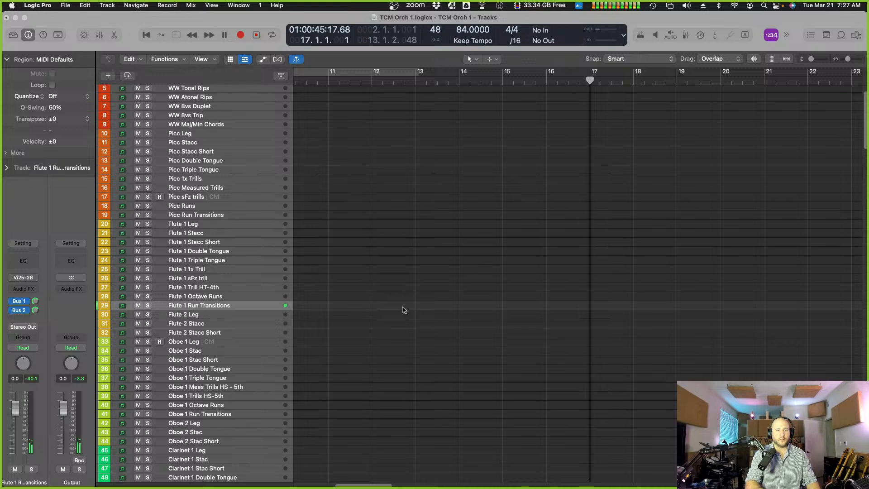
{"action": "key", "text": "Up"}
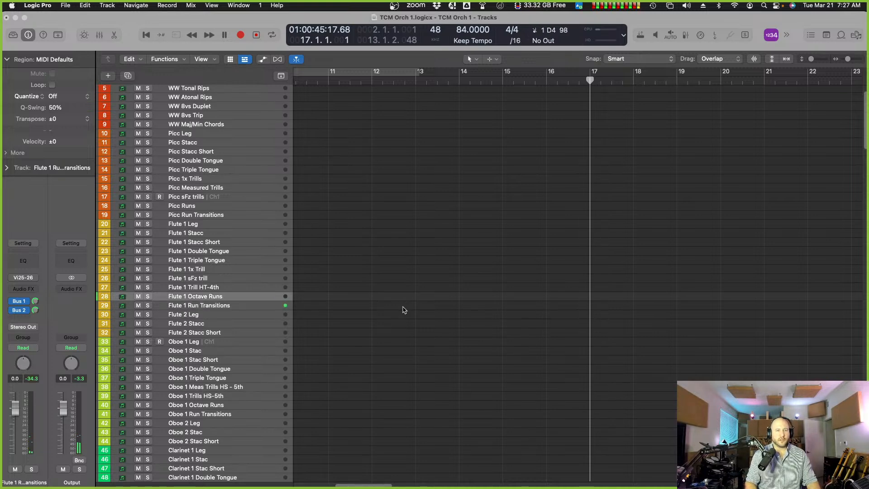
{"action": "key", "text": "Up"}
{"action": "key", "text": "Up"}
{"action": "key", "text": "Up"}
{"action": "key", "text": "Down"}
{"action": "key", "text": "Down"}
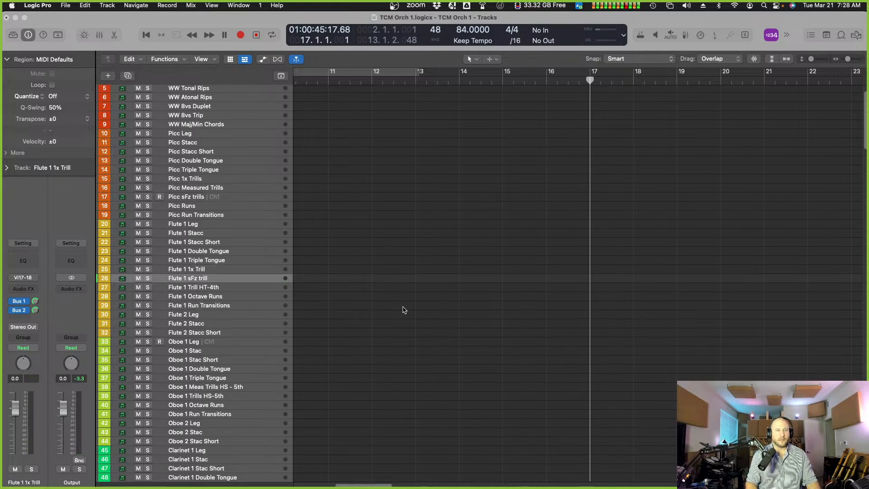
Step down through the remaining flute tracks to the Oboe 1 Stac Short track.
{"action": "key", "text": "Down"}
{"action": "key", "text": "Down"}
{"action": "key", "text": "Down"}
{"action": "key", "text": "Down"}
{"action": "key", "text": "Down"}
{"action": "key", "text": "Down"}
{"action": "key", "text": "Down"}
{"action": "key", "text": "Down"}
{"action": "key", "text": "Down"}
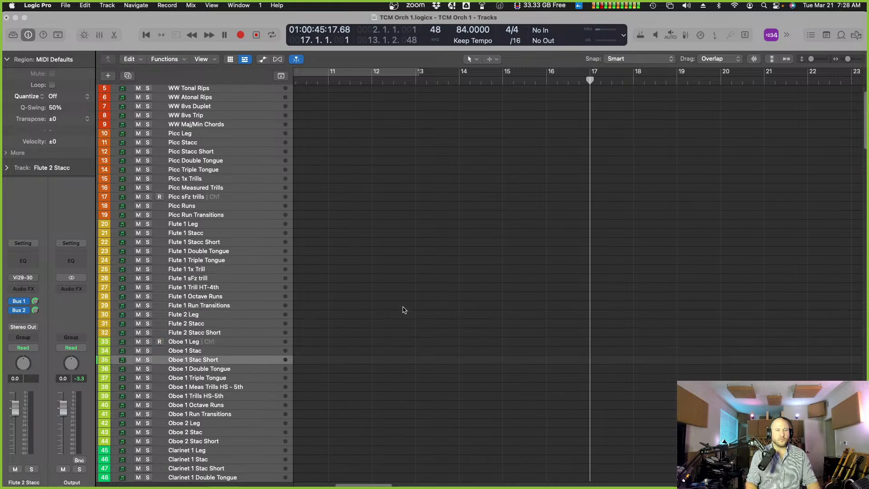
Select and audition the Clarinet 1 Octave Runs track, and move the playhead to bar 33.
{"action": "scroll", "coordinate": [404, 310], "scroll_direction": "down", "scroll_amount": 10}
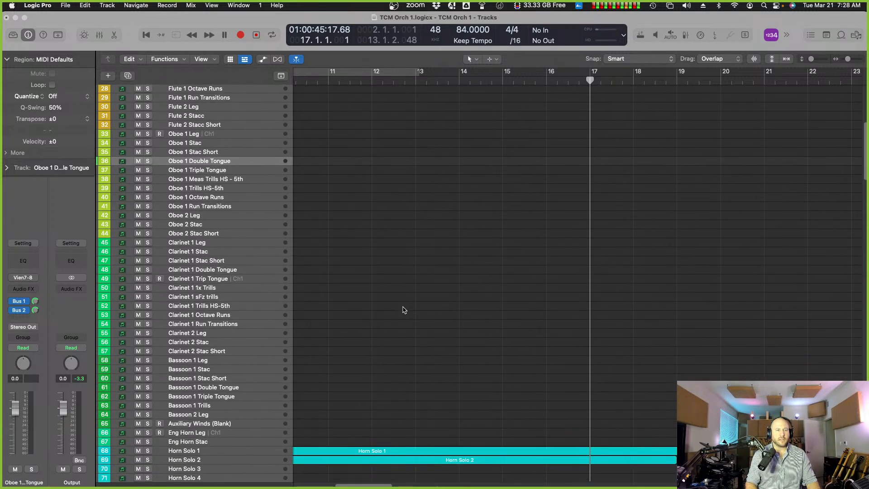
{"action": "left_click", "coordinate": [246, 317]}
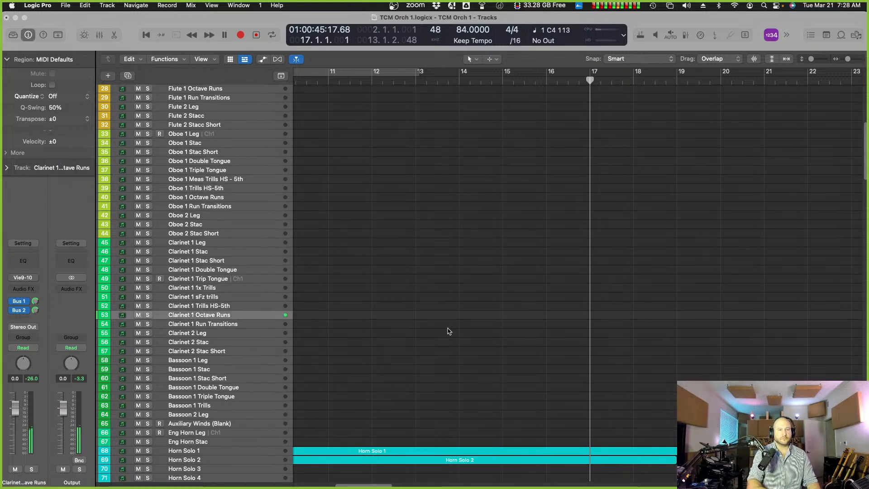
{"action": "key", "text": "super+Left"}
{"action": "key", "text": "super+Left"}
{"action": "key", "text": "super+Left"}
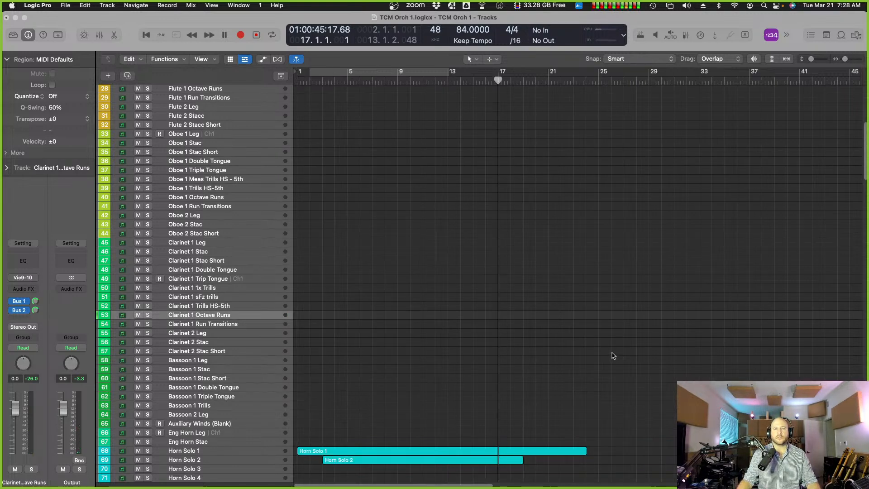
{"action": "left_click", "coordinate": [500, 79]}
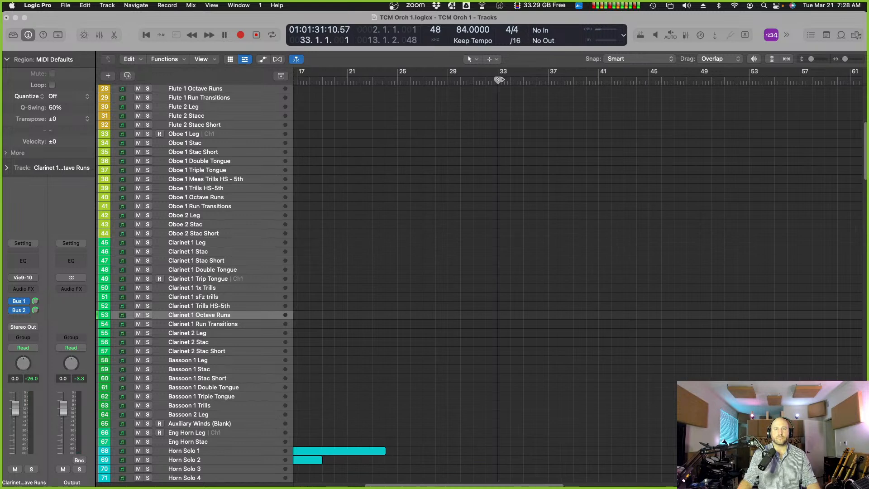
{"action": "key", "text": "super+Left"}
{"action": "key", "text": "super+Left"}
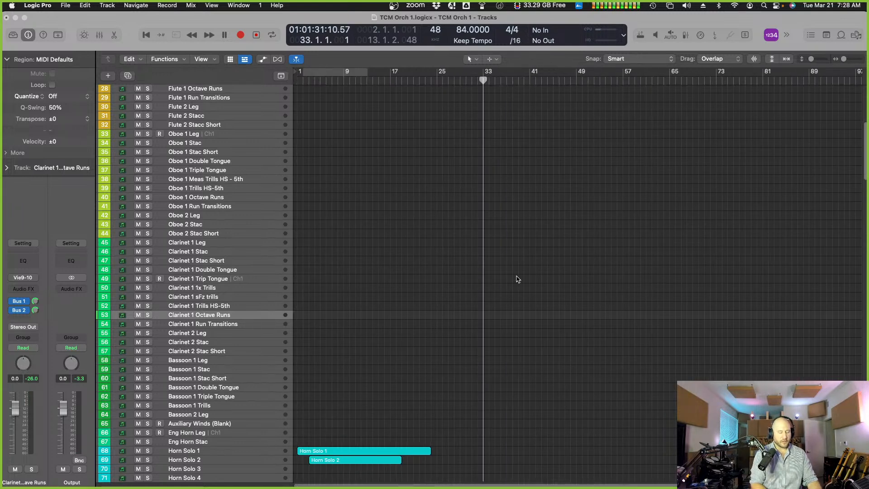
Enlarge the track rows and audition the Clarinet 1 Octave Runs articulation with several notes.
{"action": "key", "text": "super+Down"}
{"action": "key", "text": "super+Down"}
{"action": "key", "text": "super+Down"}
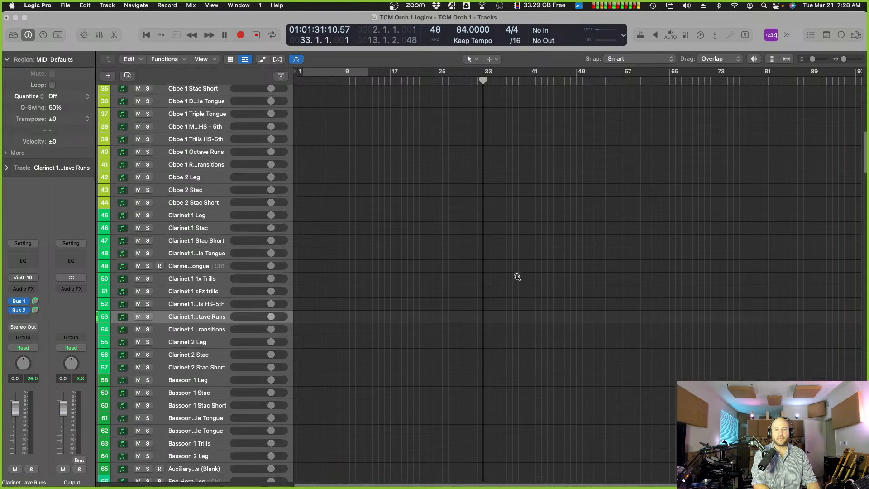
{"action": "key", "text": "super+Down"}
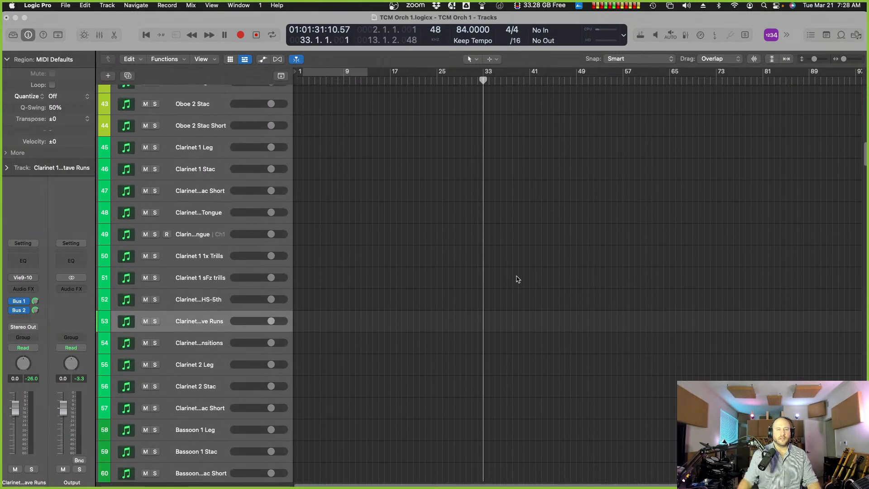
{"action": "key", "text": "super+Right"}
{"action": "key", "text": "super+Right"}
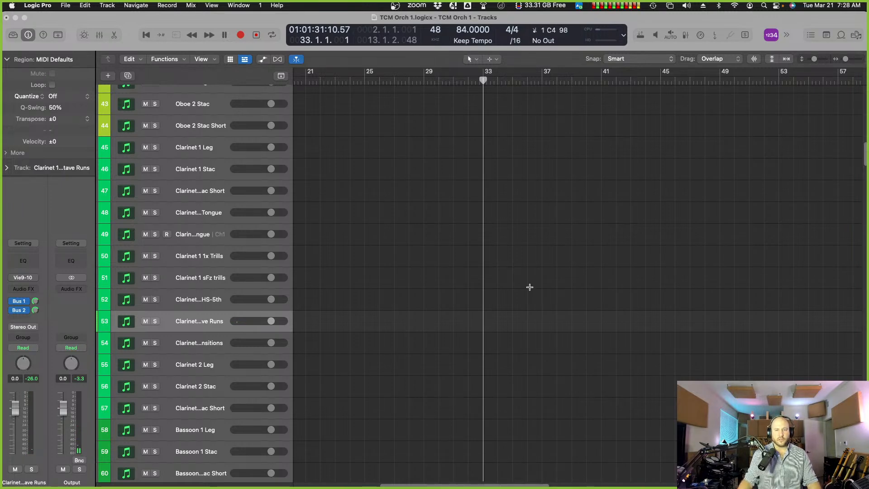
{"action": "key", "text": "super+Left"}
{"action": "key", "text": "super+Left"}
{"action": "key", "text": "super+Up"}
{"action": "key", "text": "super+Up"}
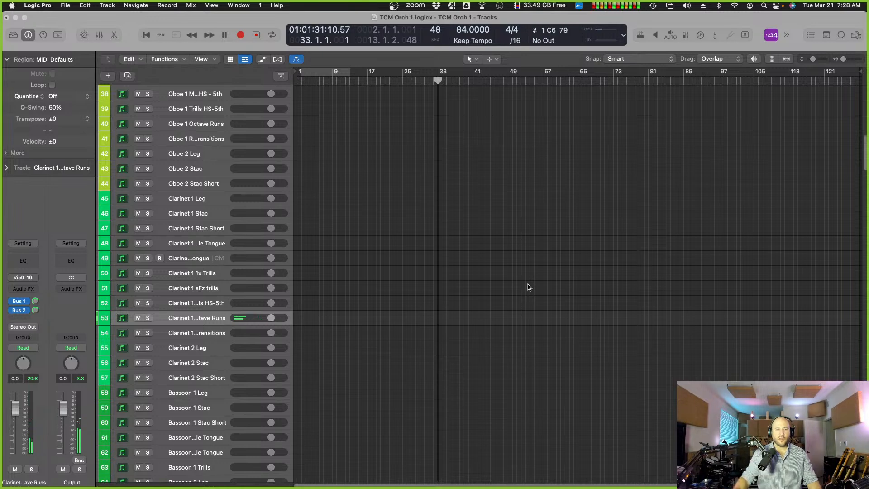
Play back around bar 33 to test how the Clarinet 1 Octave Runs track follows the project tempo.
{"action": "key", "text": "super+Right"}
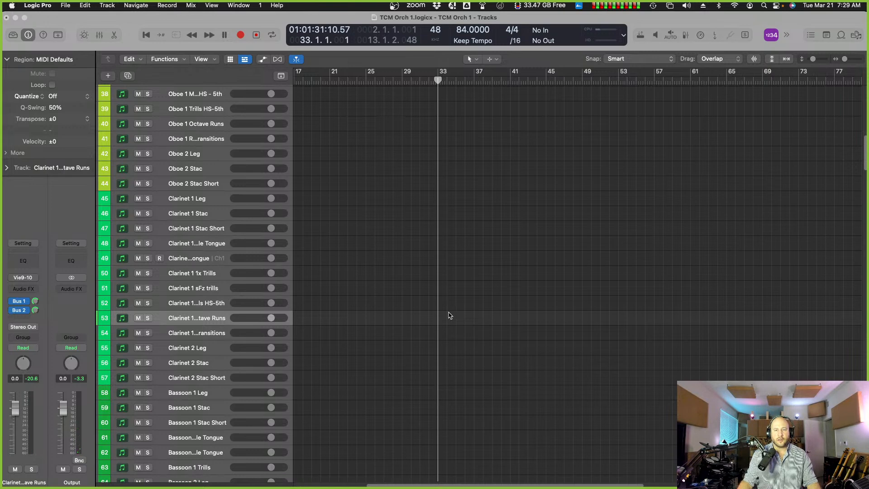
{"action": "key", "text": "super+Right"}
{"action": "key", "text": "super+Right"}
{"action": "key", "text": "super+Right"}
{"action": "key", "text": "super+Right"}
{"action": "key", "text": "super+Right"}
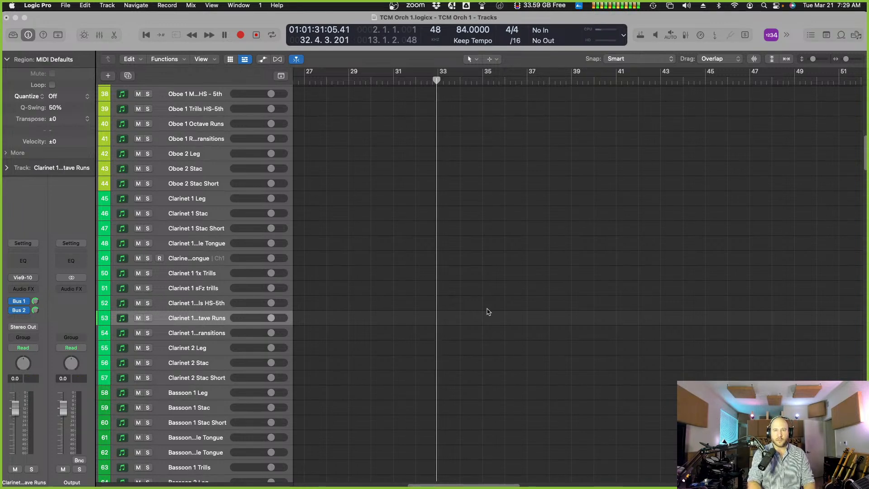
{"action": "key", "text": "super+Left"}
{"action": "key", "text": "super+Left"}
{"action": "key", "text": "super+Left"}
{"action": "key", "text": "super+Left"}
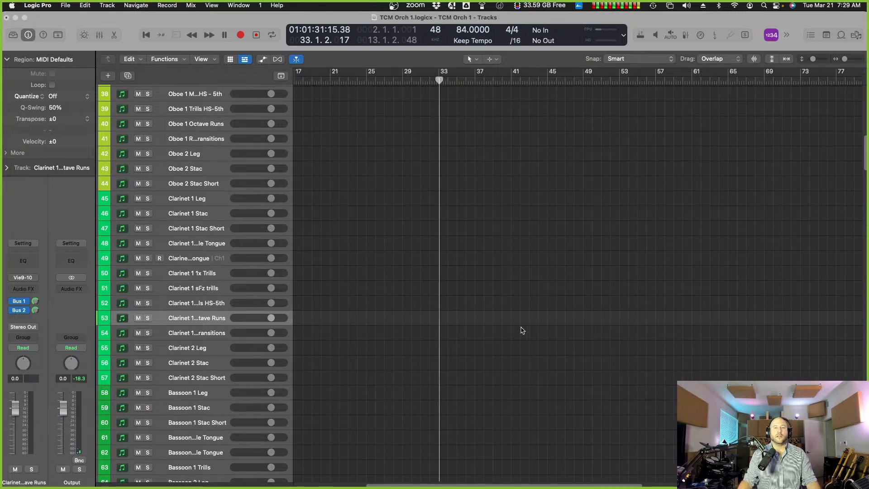
Move the playhead to bar 57 and look over the horn, choir and string tracks further down the template.
{"action": "left_click", "coordinate": [543, 80]}
{"action": "scroll", "coordinate": [589, 242], "scroll_direction": "down", "scroll_amount": 10}
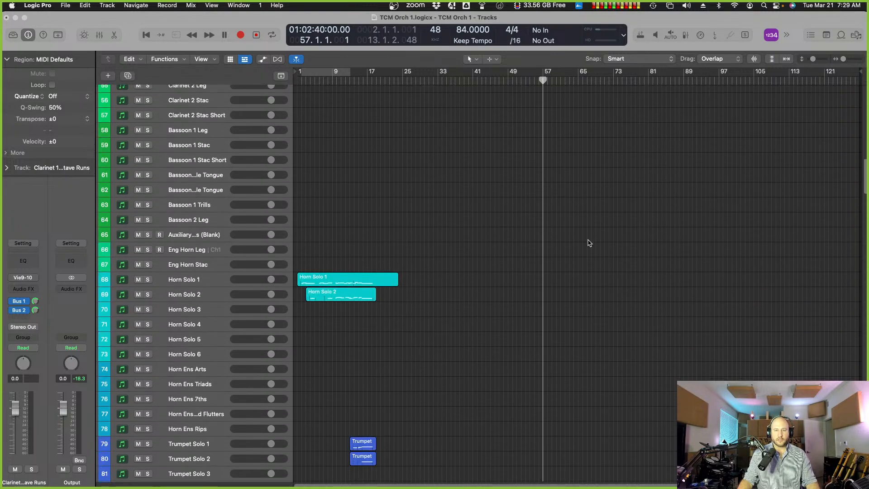
{"action": "scroll", "coordinate": [589, 244], "scroll_direction": "down", "scroll_amount": 20}
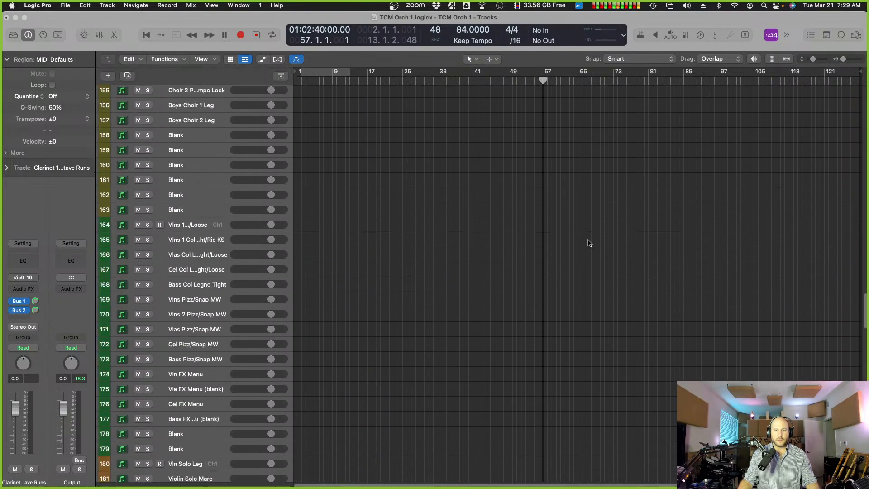
{"action": "scroll", "coordinate": [589, 243], "scroll_direction": "down", "scroll_amount": 15}
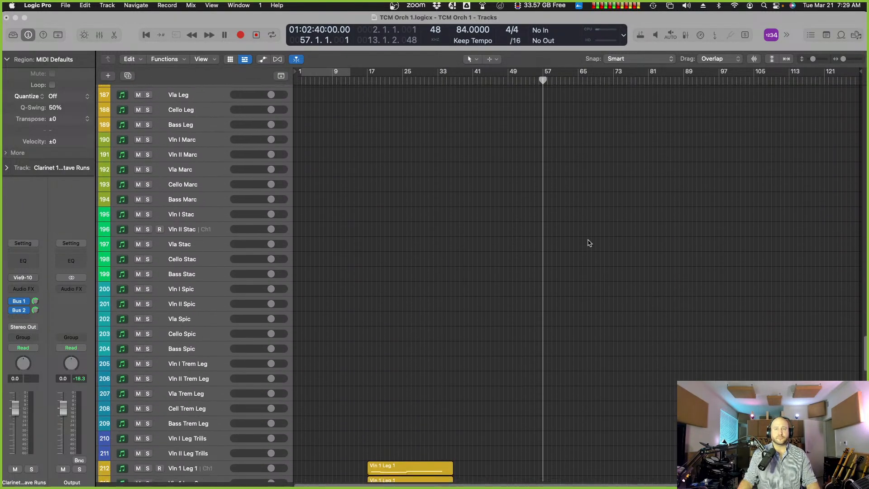
{"action": "scroll", "coordinate": [589, 243], "scroll_direction": "up", "scroll_amount": 12}
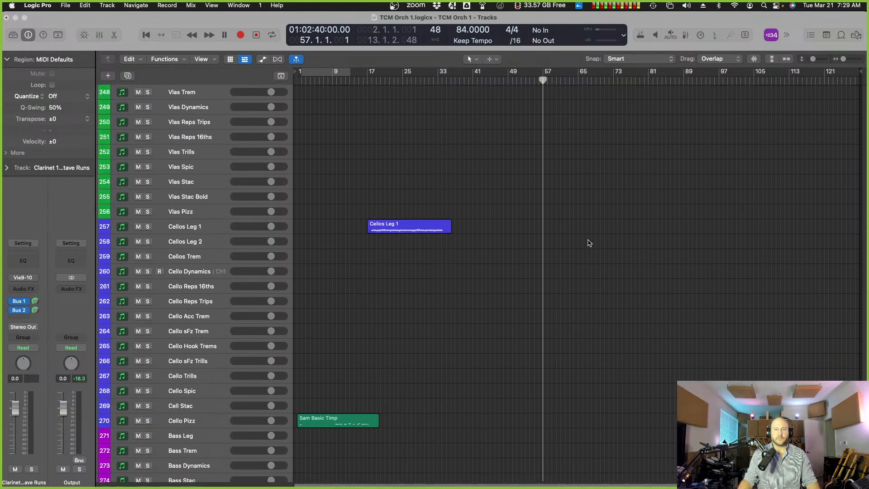
{"action": "scroll", "coordinate": [589, 243], "scroll_direction": "up", "scroll_amount": 20}
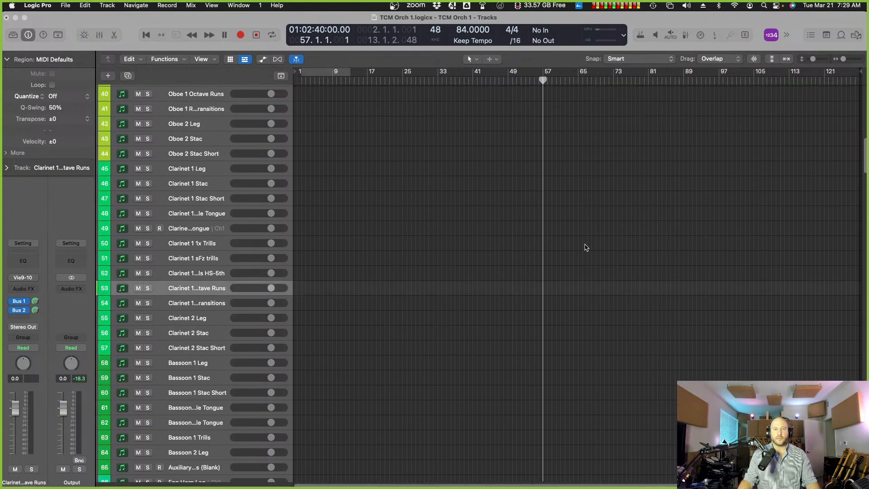
Audition the Clarinet 1 Octave Runs track with the playhead at bar 57.
{"action": "scroll", "coordinate": [579, 261], "scroll_direction": "down", "scroll_amount": 4}
{"action": "key", "text": "super+Right"}
{"action": "key", "text": "super+Right"}
{"action": "key", "text": "super+Right"}
{"action": "key", "text": "super+Right"}
{"action": "key", "text": "super+Right"}
{"action": "key", "text": "super+Right"}
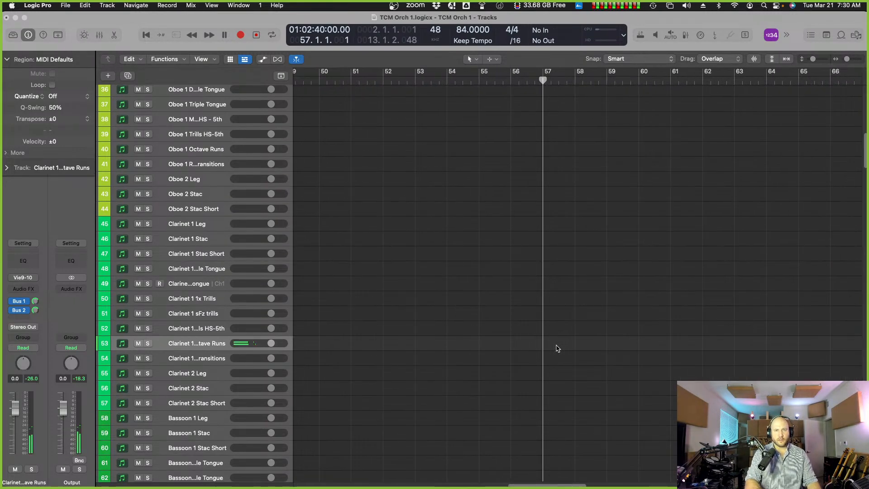
Show the global tracks and add a tempo change to 120 BPM at bar 59.
{"action": "key", "text": "g"}
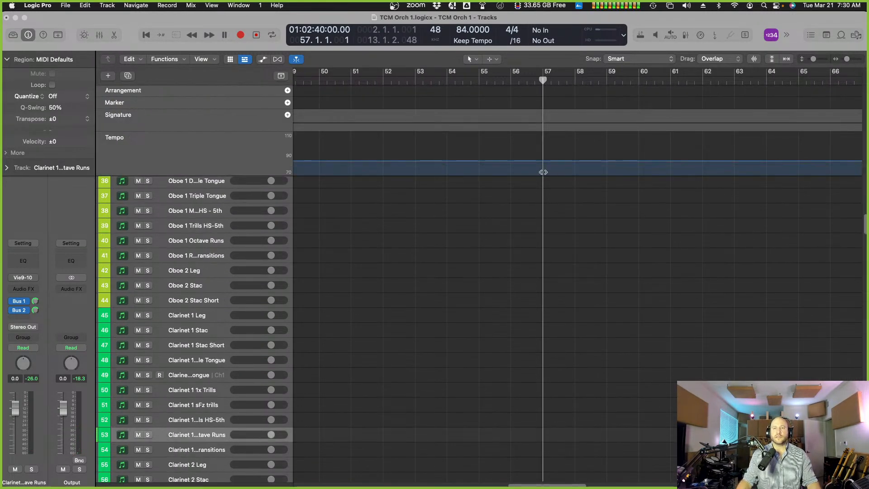
{"action": "double_click", "coordinate": [608, 161]}
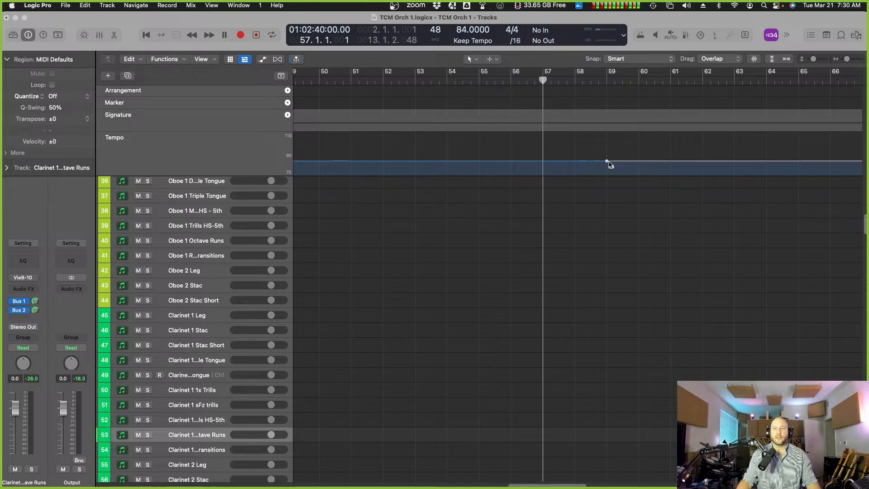
{"action": "left_click", "coordinate": [607, 156]}
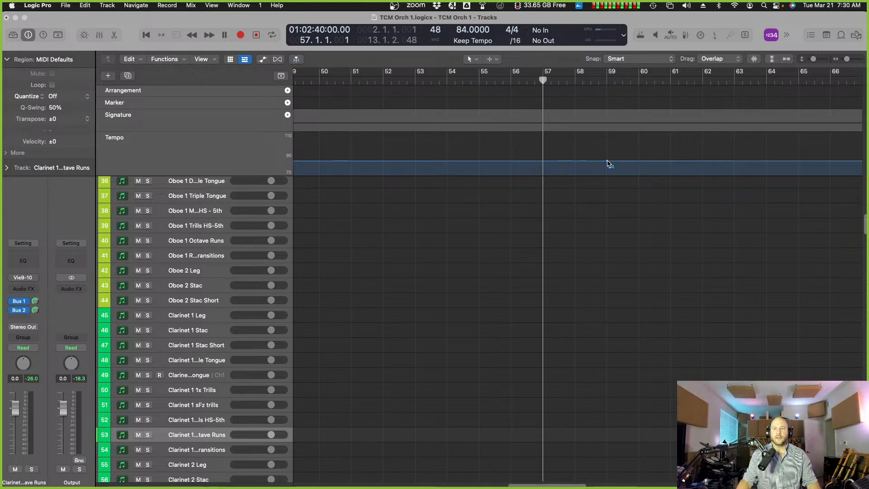
{"action": "left_click_drag", "start_coordinate": [608, 161], "coordinate": [608, 140]}
{"action": "scroll", "coordinate": [608, 149], "scroll_direction": "left", "scroll_amount": 5}
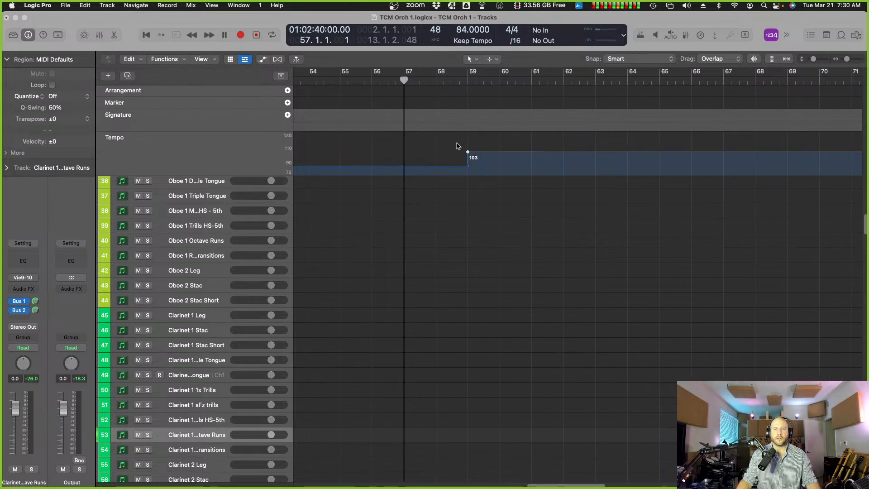
{"action": "left_click_drag", "start_coordinate": [469, 154], "coordinate": [468, 142]}
Play from bar 60 while auditioning the Clarinet 1 Octave Runs track at 120 BPM.
{"action": "left_click", "coordinate": [501, 80]}
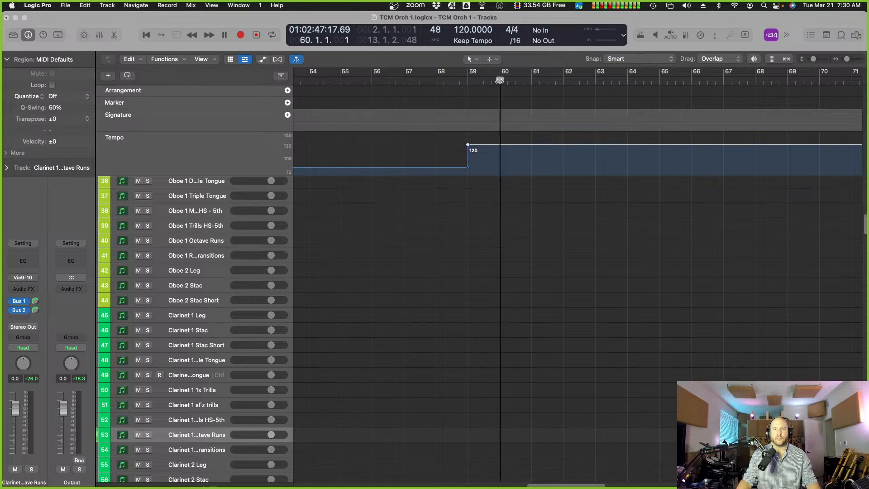
{"action": "scroll", "coordinate": [532, 137], "scroll_direction": "right", "scroll_amount": 2}
{"action": "key", "text": "space"}
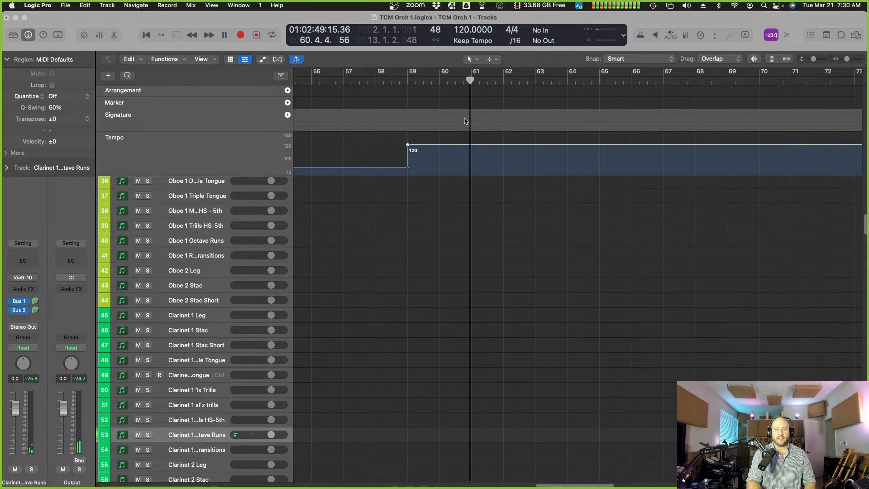
Capture a C4 note on the Clarinet 1 Octave Runs track, starting from bar 61.
{"action": "left_click", "coordinate": [470, 80]}
{"action": "left_click_drag", "start_coordinate": [470, 81], "coordinate": [472, 81]}
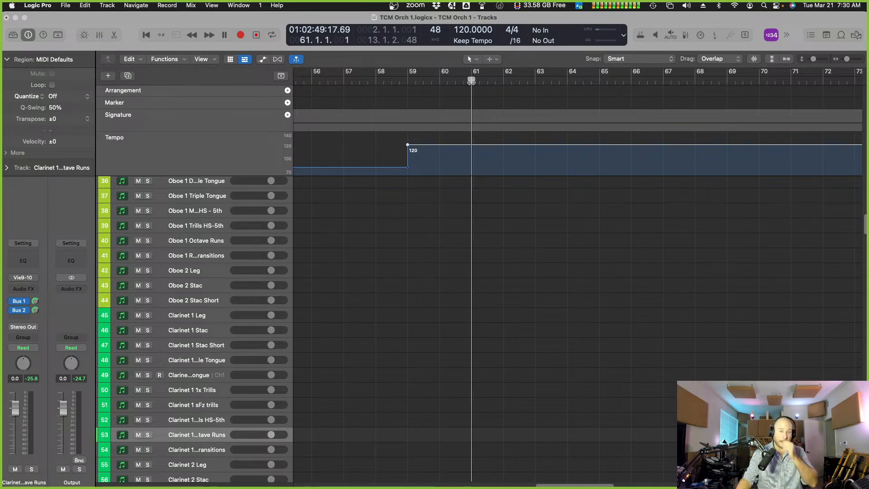
{"action": "key", "text": "space"}
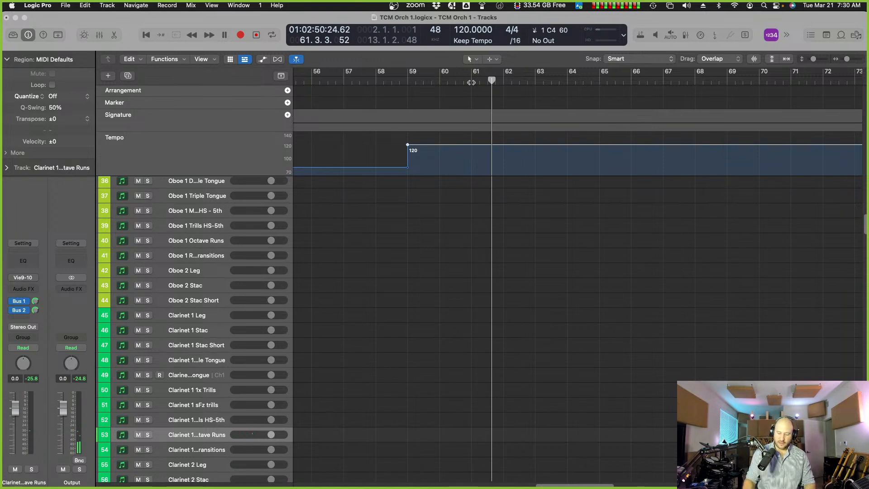
{"action": "scroll", "coordinate": [488, 385], "scroll_direction": "down", "scroll_amount": 3}
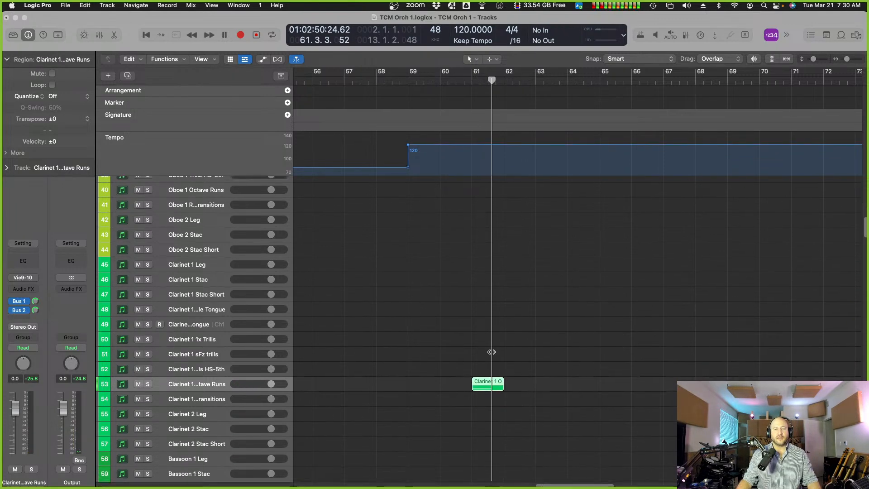
In the piano roll, extend the start of the Clarinet 1 Octave Runs region back about half a bar before bar 61.
{"action": "double_click", "coordinate": [483, 384]}
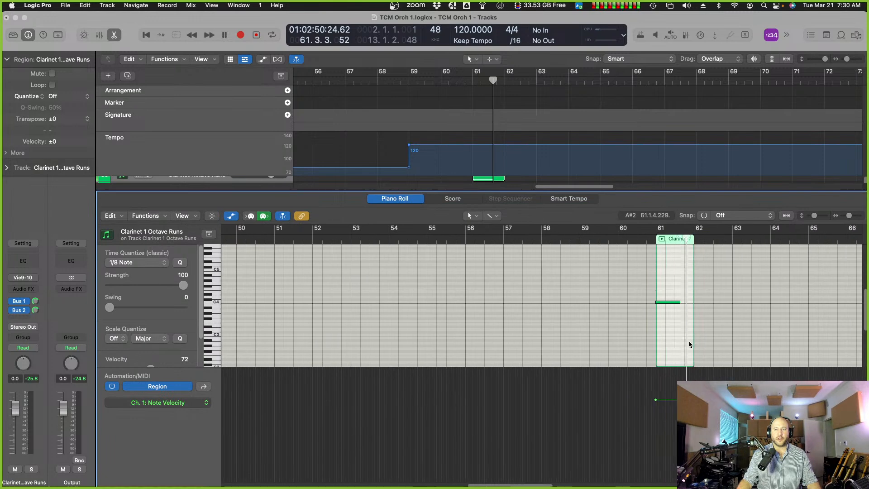
{"action": "left_click_drag", "start_coordinate": [460, 284], "coordinate": [521, 325]}
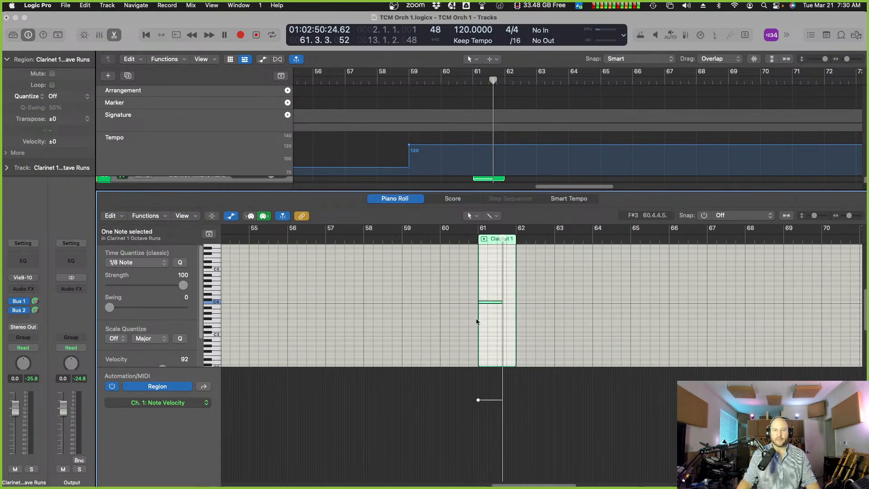
{"action": "left_click_drag", "start_coordinate": [477, 321], "coordinate": [458, 320]}
{"action": "scroll", "coordinate": [428, 303], "scroll_direction": "up", "scroll_amount": 1}
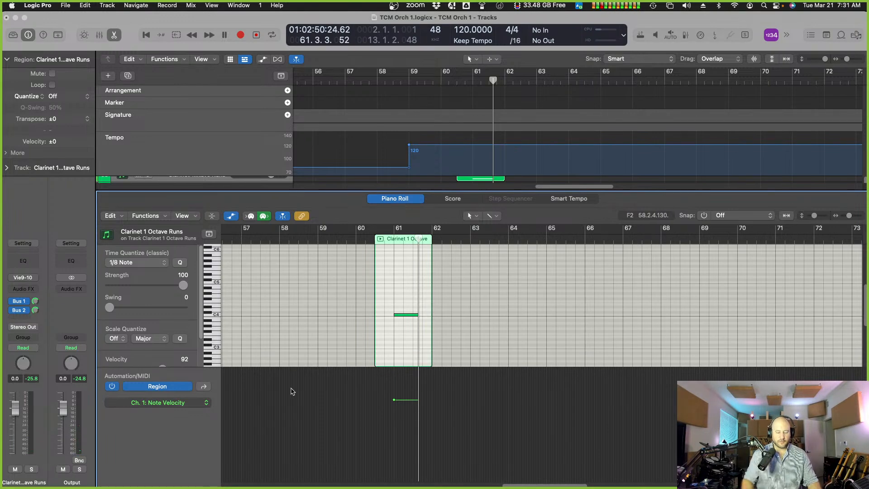
{"action": "key", "text": "e"}
Select and audition the Clarinet 2 Stac Short track, and return the playhead to bar 61.
{"action": "scroll", "coordinate": [317, 385], "scroll_direction": "up", "scroll_amount": 5}
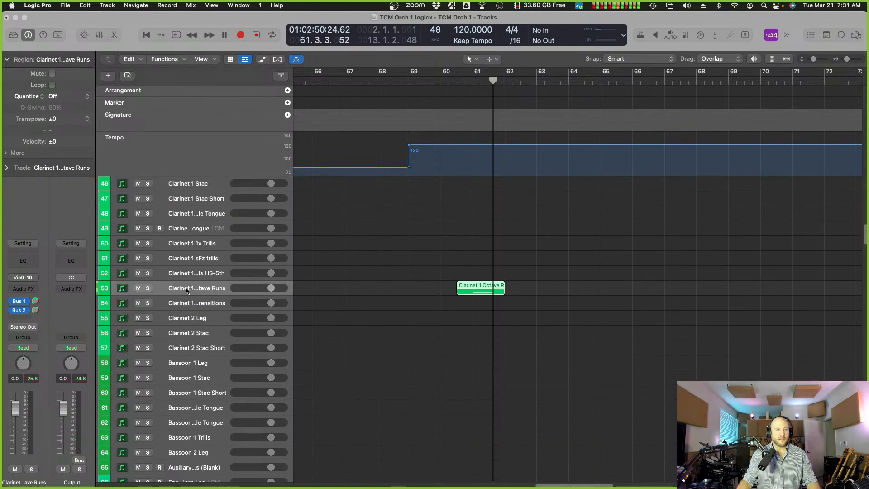
{"action": "scroll", "coordinate": [366, 337], "scroll_direction": "up", "scroll_amount": 1}
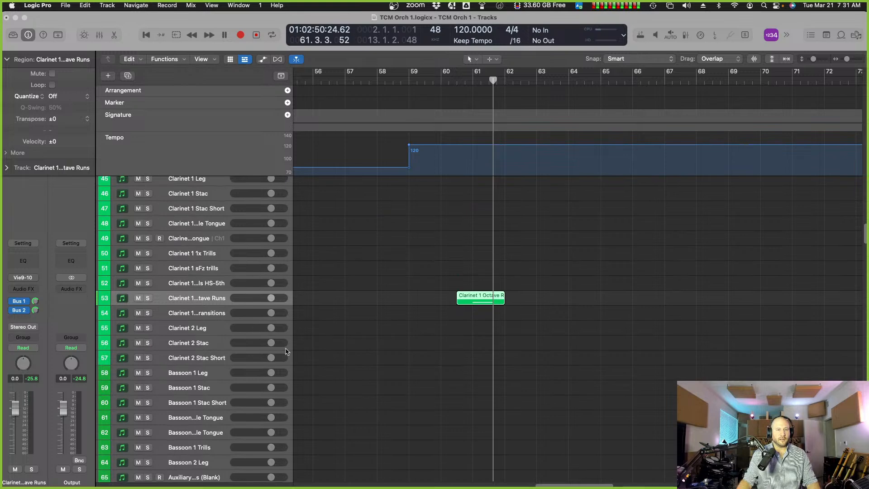
{"action": "left_click", "coordinate": [200, 360]}
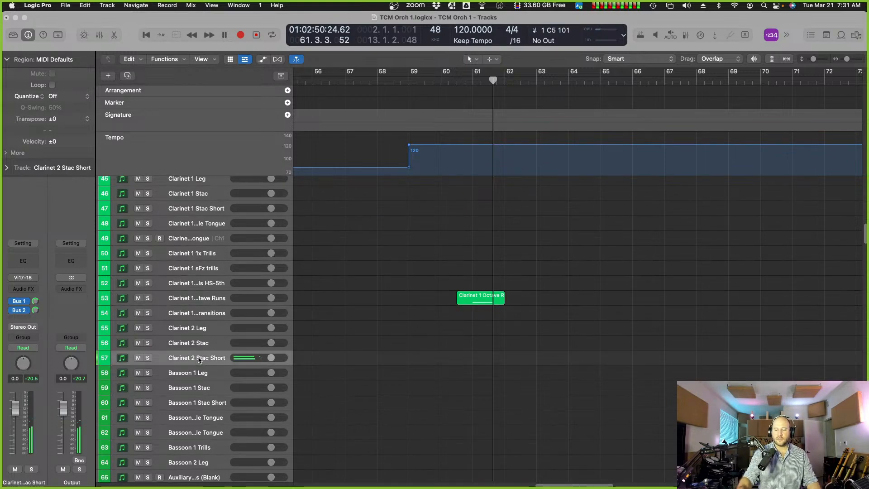
{"action": "scroll", "coordinate": [294, 359], "scroll_direction": "right", "scroll_amount": 2}
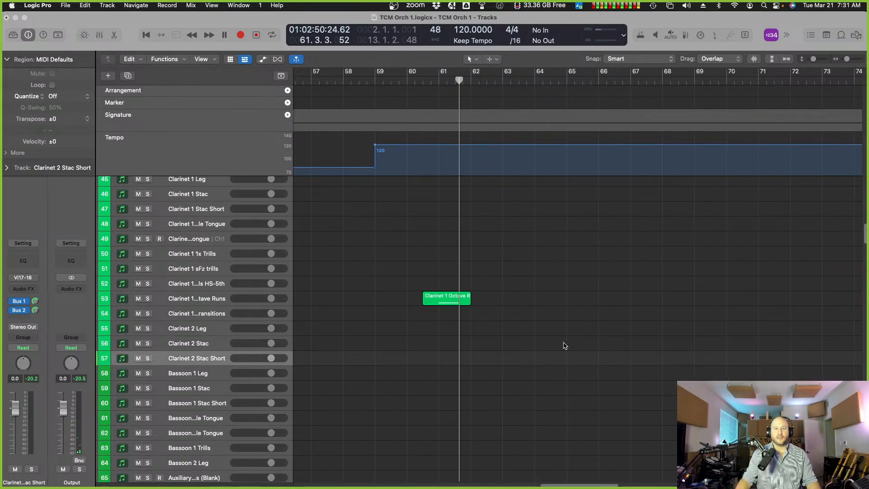
{"action": "left_click", "coordinate": [442, 80]}
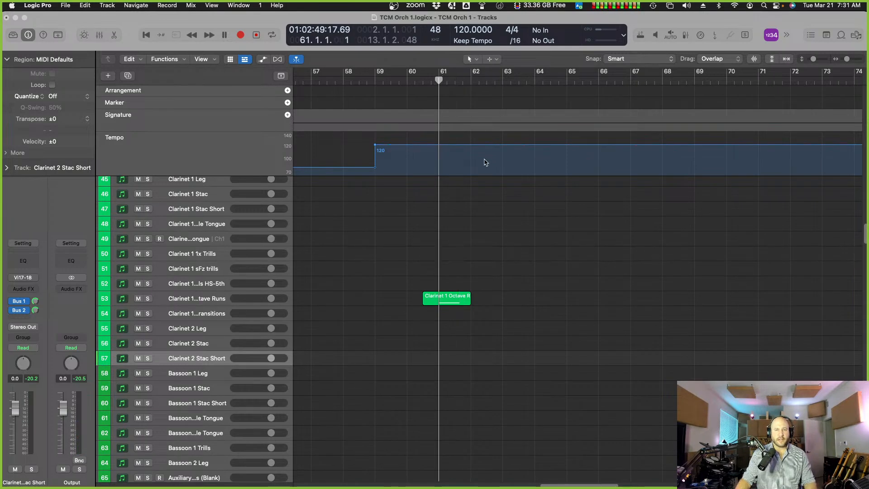
Play the Clarinet 1 Octave Runs region from bar 61 at 120 BPM.
{"action": "scroll", "coordinate": [519, 237], "scroll_direction": "up", "scroll_amount": 5}
{"action": "scroll", "coordinate": [518, 237], "scroll_direction": "right", "scroll_amount": 1}
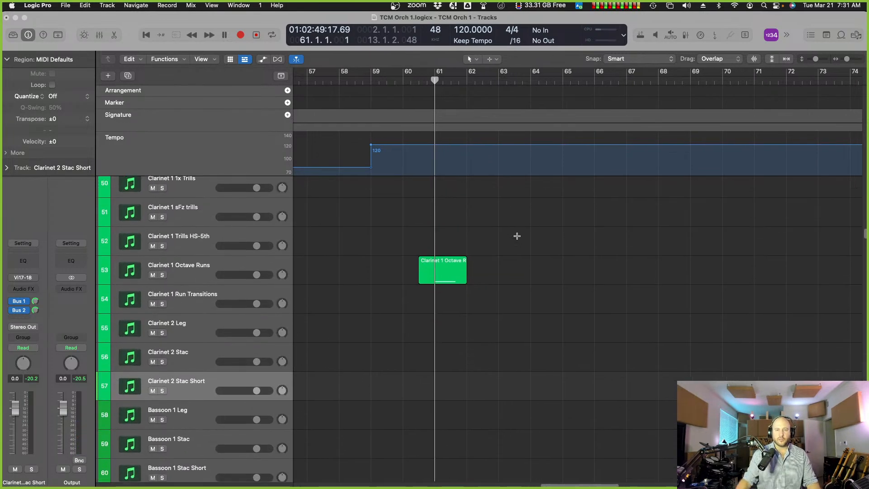
{"action": "scroll", "coordinate": [468, 289], "scroll_direction": "up", "scroll_amount": 2}
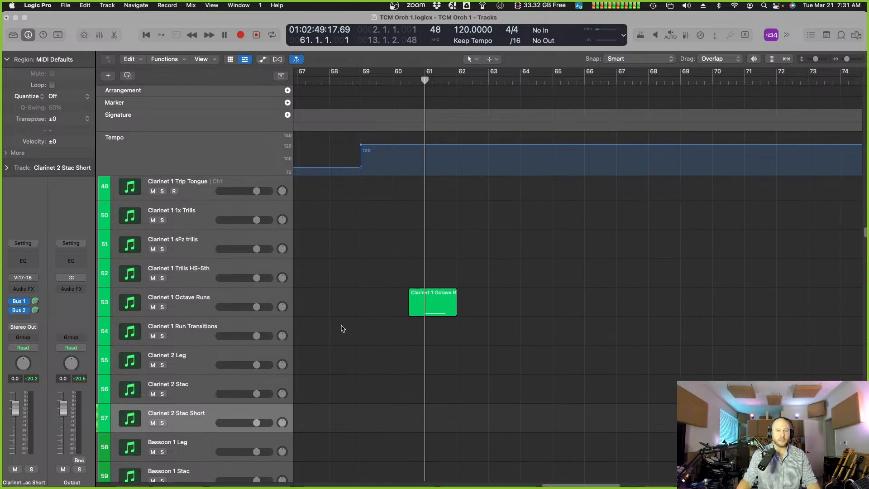
{"action": "scroll", "coordinate": [458, 336], "scroll_direction": "up", "scroll_amount": 1}
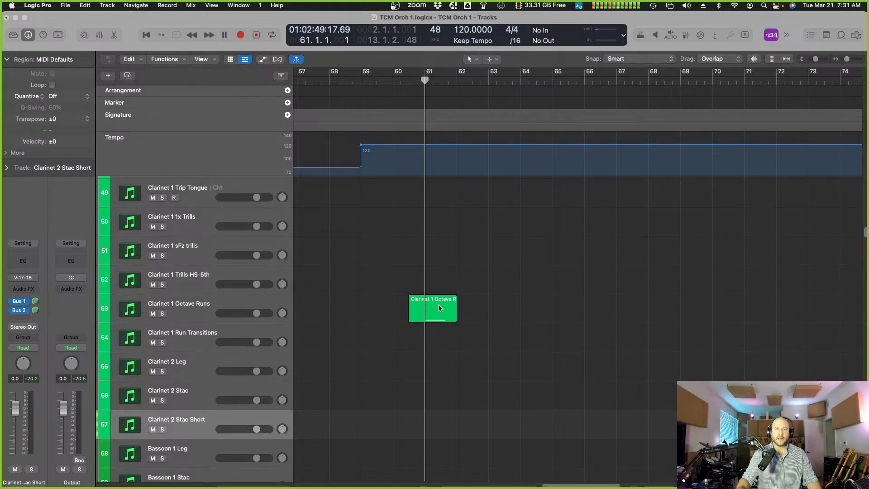
{"action": "scroll", "coordinate": [438, 307], "scroll_direction": "right", "scroll_amount": 1}
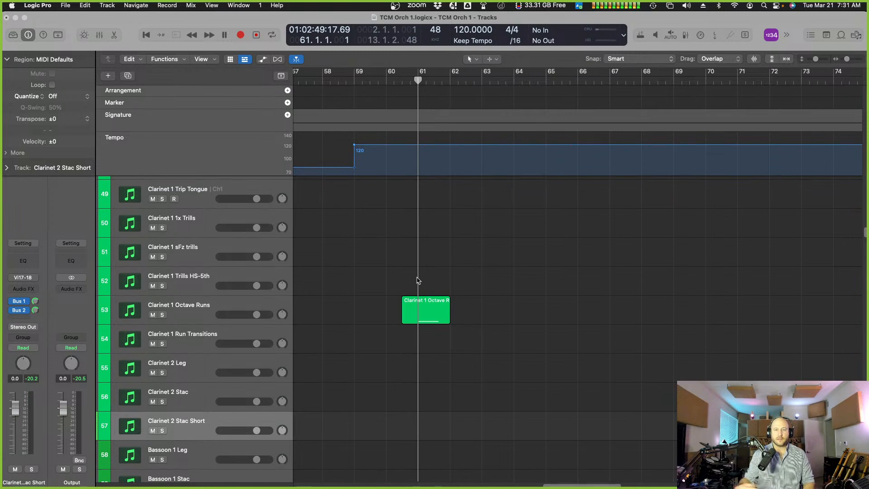
{"action": "key", "text": "space"}
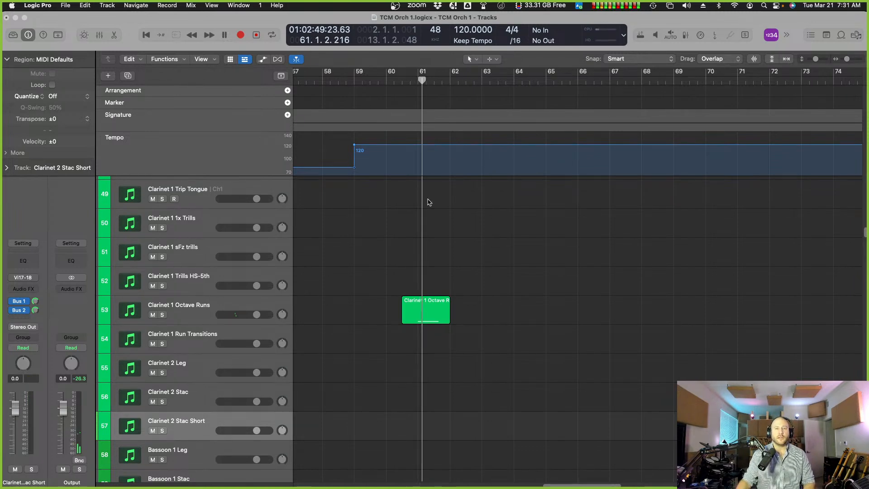
Replay from bar 61 and capture three staccato notes on the Clarinet 2 Stac Short track as a new region.
{"action": "left_click", "coordinate": [415, 81]}
{"action": "left_click", "coordinate": [415, 80]}
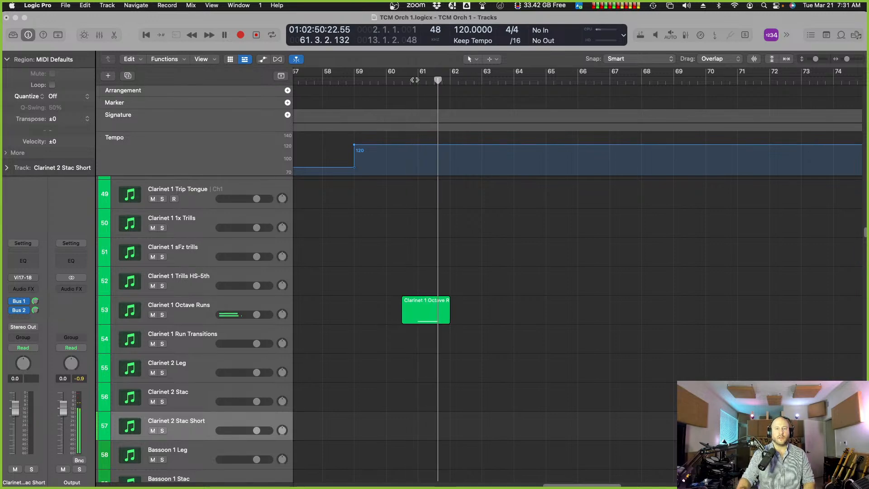
{"action": "key", "text": "space"}
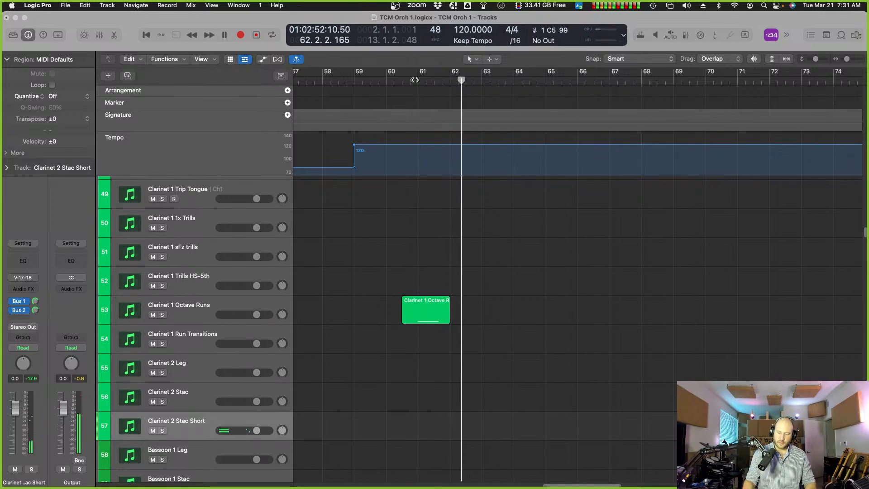
{"action": "key", "text": "shift+r"}
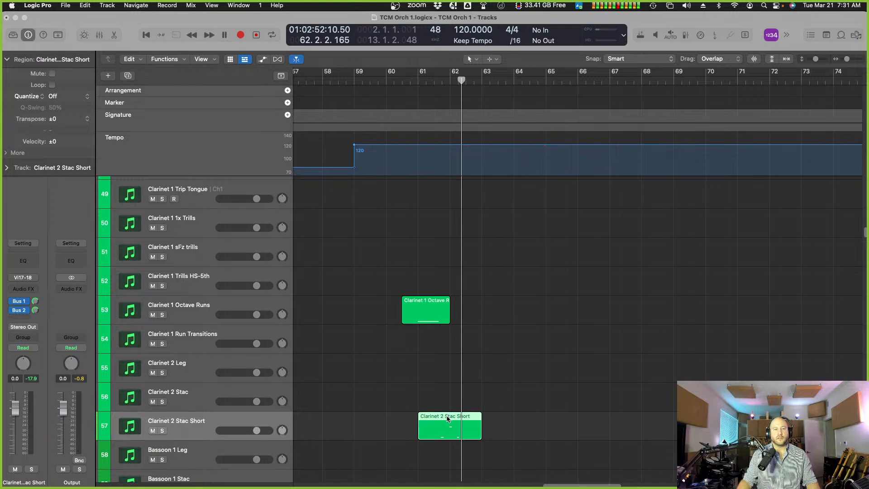
In the piano roll, quantize the three captured Clarinet 2 Stac Short notes to 1/8 notes, and close the editor.
{"action": "double_click", "coordinate": [446, 414]}
{"action": "left_click_drag", "start_coordinate": [414, 293], "coordinate": [463, 319]}
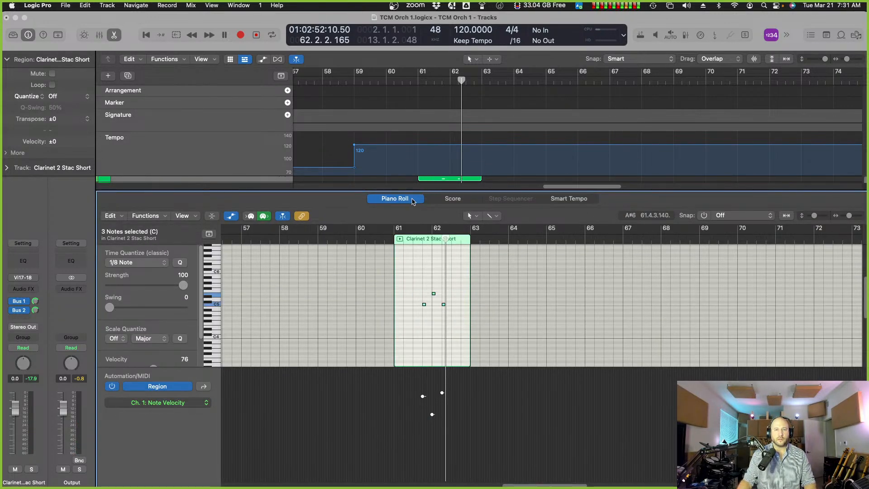
{"action": "key", "text": "p"}
Move the Clarinet 2 Stac Short region up to the Clarinet 2 Stac track and play it from bar 61.
{"action": "scroll", "coordinate": [475, 267], "scroll_direction": "up", "scroll_amount": 4}
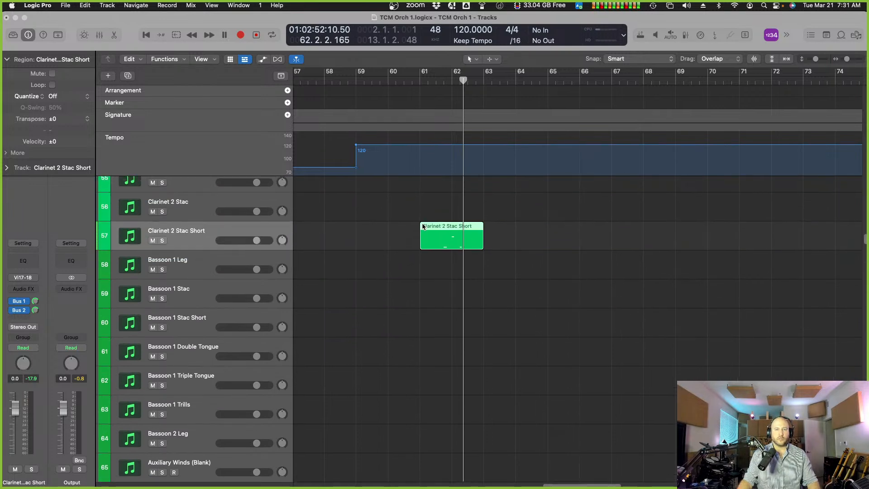
{"action": "left_click_drag", "start_coordinate": [423, 226], "coordinate": [434, 79]}
{"action": "left_click", "coordinate": [421, 80]}
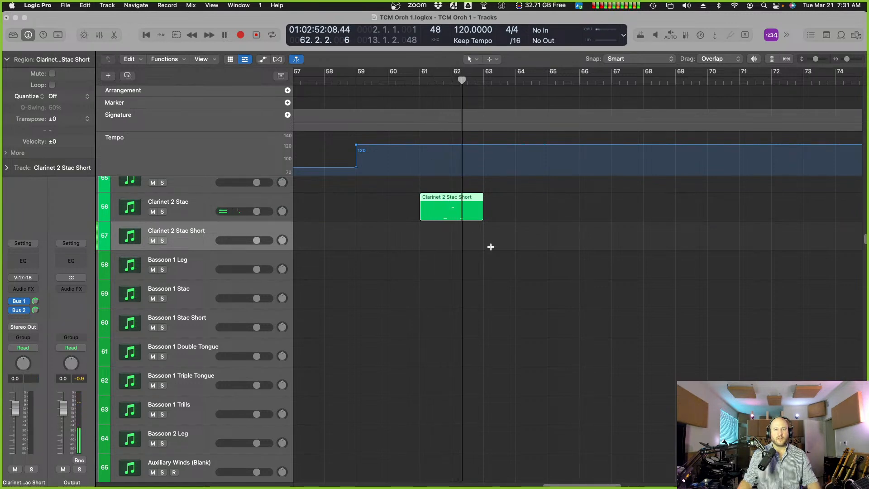
Play the Clarinet 1 Octave Runs and Clarinet 2 Stac Short regions together from bar 61, and return the playhead there.
{"action": "scroll", "coordinate": [492, 238], "scroll_direction": "up", "scroll_amount": 5}
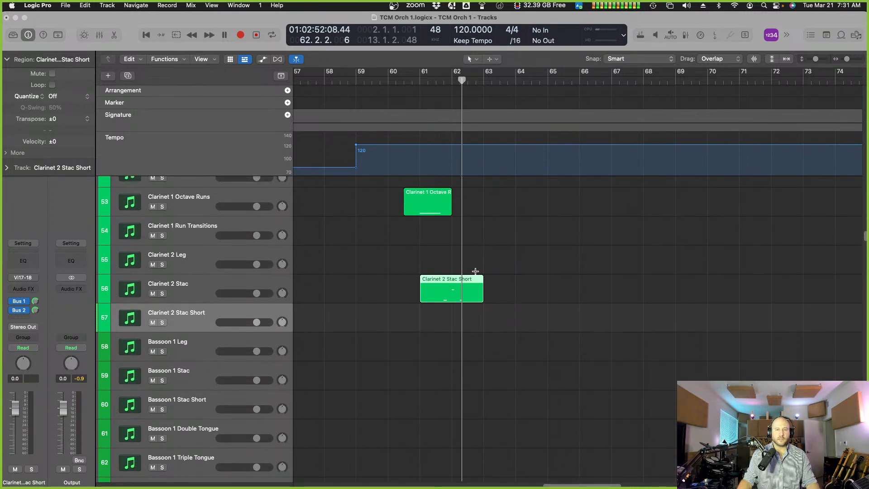
{"action": "key", "text": "super+Right"}
{"action": "key", "text": "super+Right"}
{"action": "key", "text": "super+Right"}
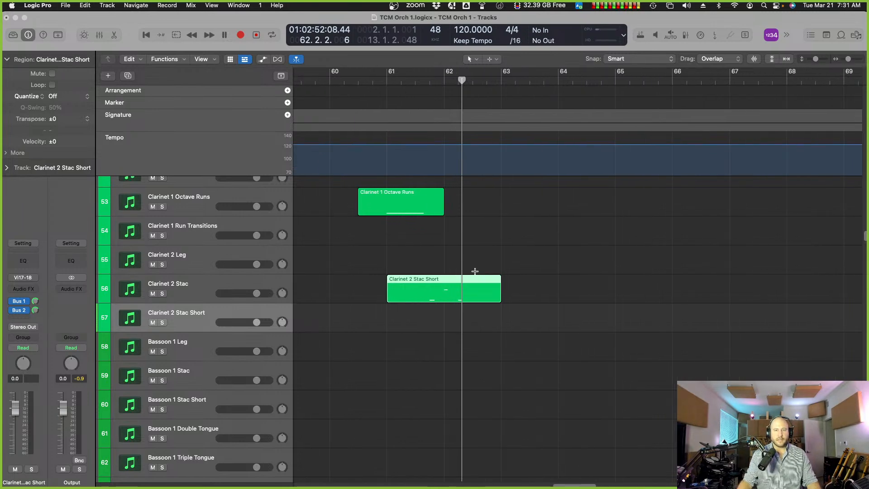
{"action": "left_click", "coordinate": [380, 83]}
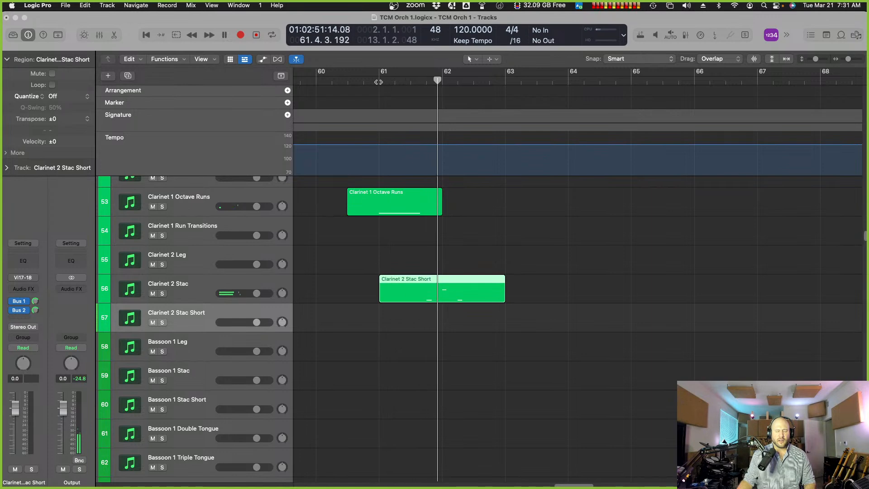
{"action": "key", "text": "space"}
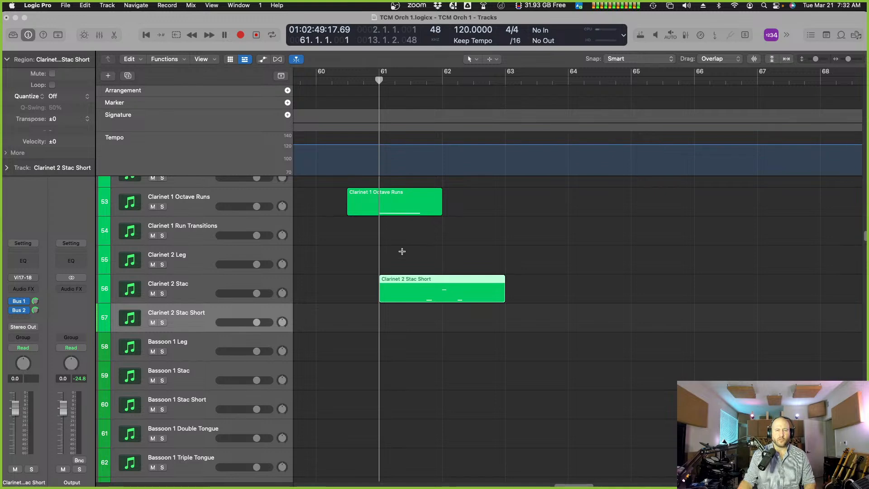
Inspect the position, length and pitch of the Clarinet 1 Octave Runs note in the piano roll, and close the editor.
{"action": "double_click", "coordinate": [412, 199]}
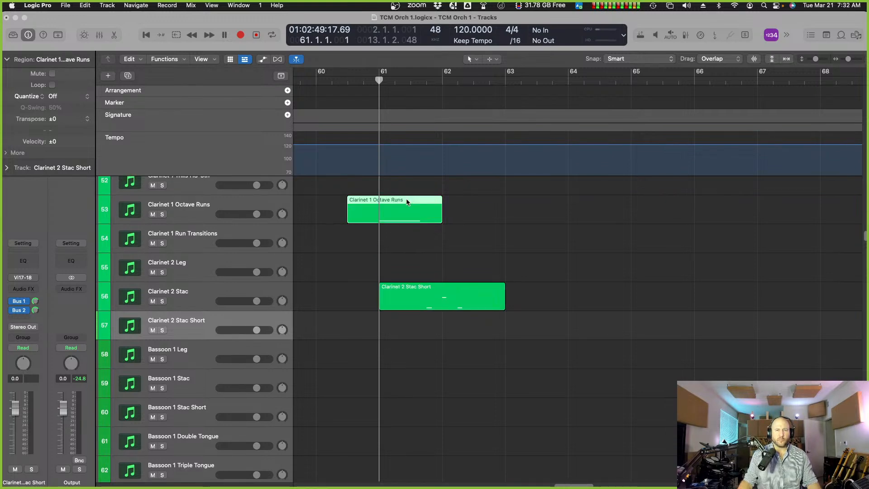
{"action": "left_click", "coordinate": [407, 303]}
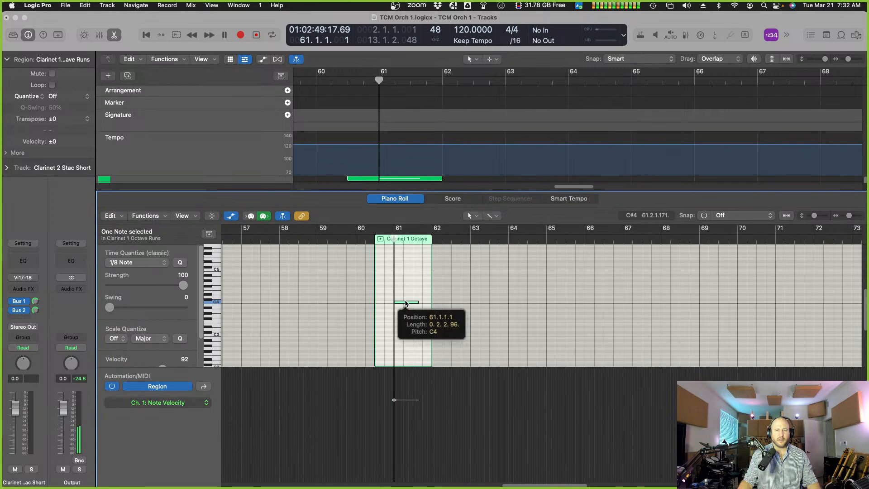
{"action": "left_click", "coordinate": [413, 318]}
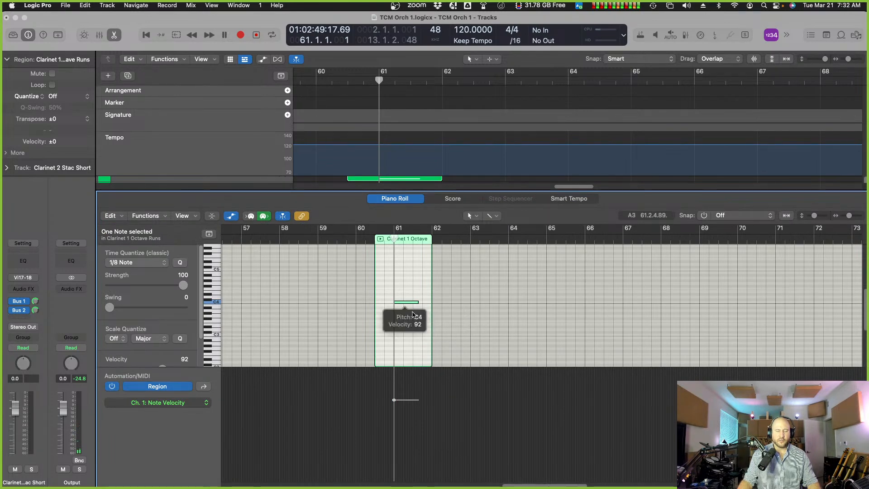
{"action": "left_click", "coordinate": [402, 303]}
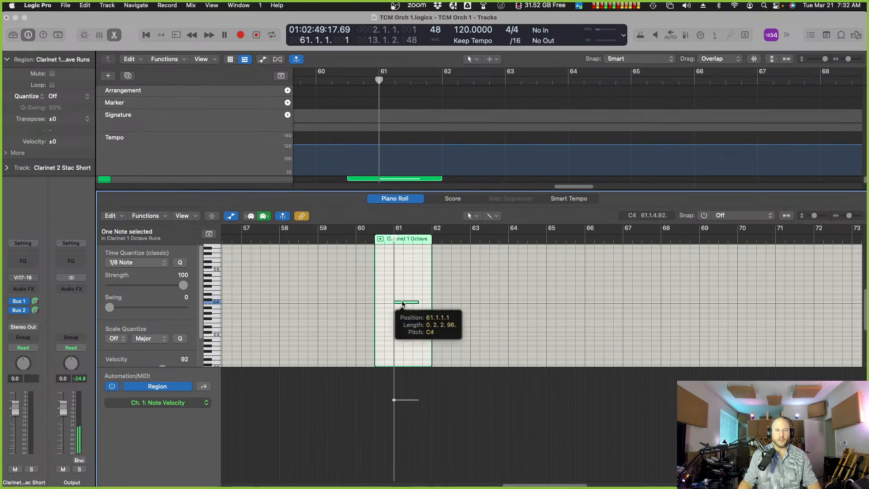
{"action": "left_click", "coordinate": [398, 199]}
{"action": "scroll", "coordinate": [430, 233], "scroll_direction": "up", "scroll_amount": 2}
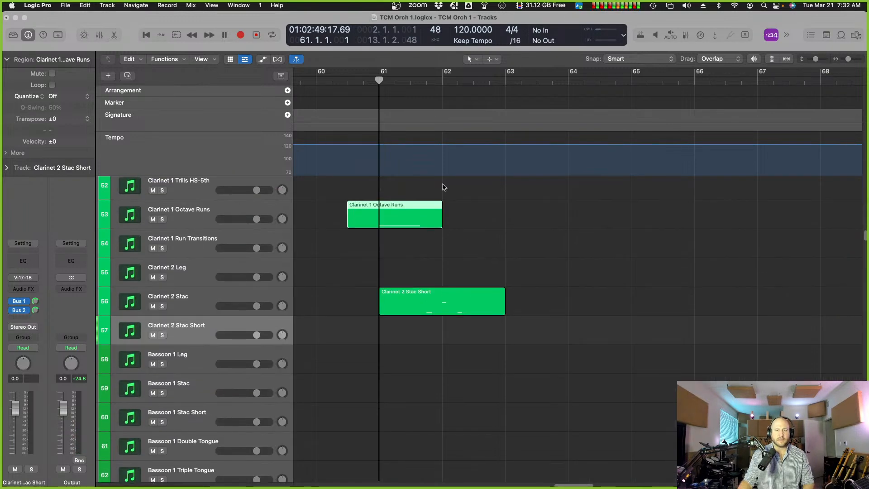
Play the clarinet regions from bar 61 beat 4, and replay them from bar 61.
{"action": "left_click", "coordinate": [426, 81]}
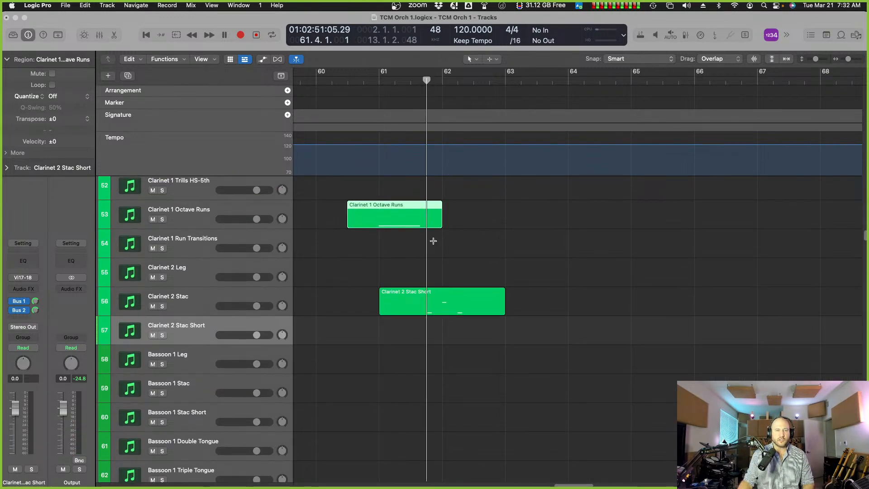
{"action": "key", "text": "space"}
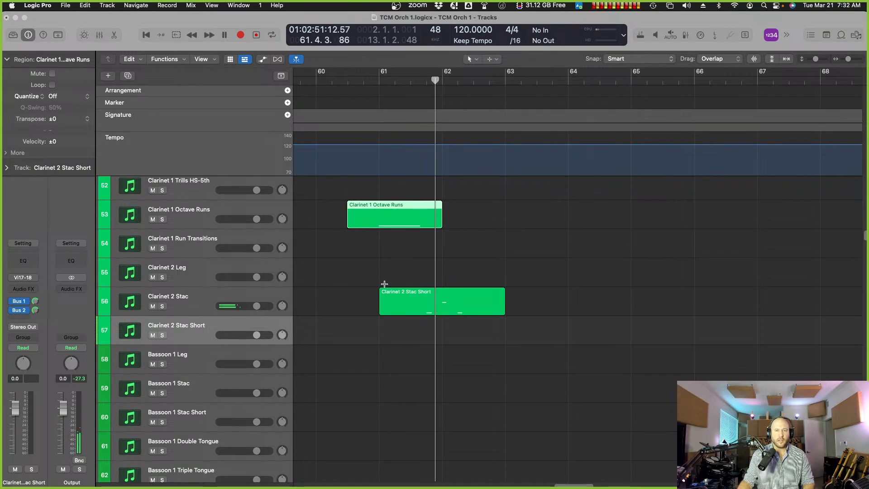
{"action": "left_click", "coordinate": [377, 81]}
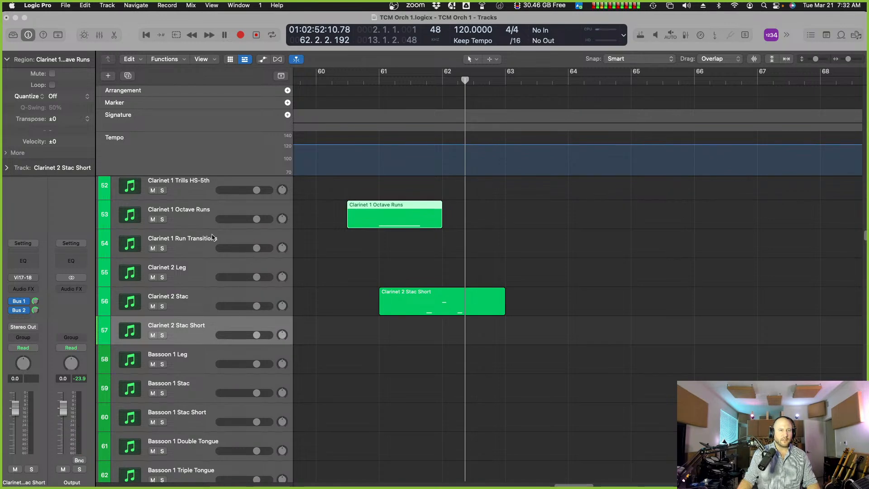
Audition the Clarinet 1 Octave Runs track, play from bar 61, and capture a held E4 note in a second region starting at bar 62.
{"action": "left_click", "coordinate": [427, 239]}
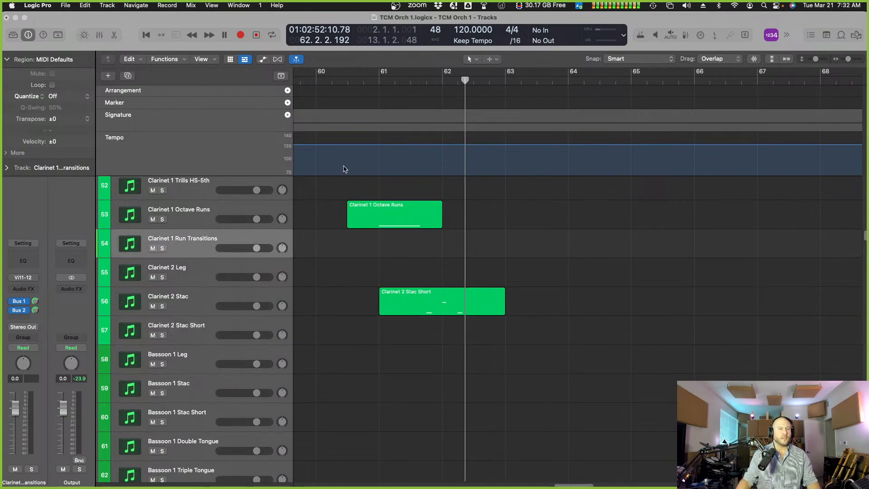
{"action": "left_click", "coordinate": [213, 210]}
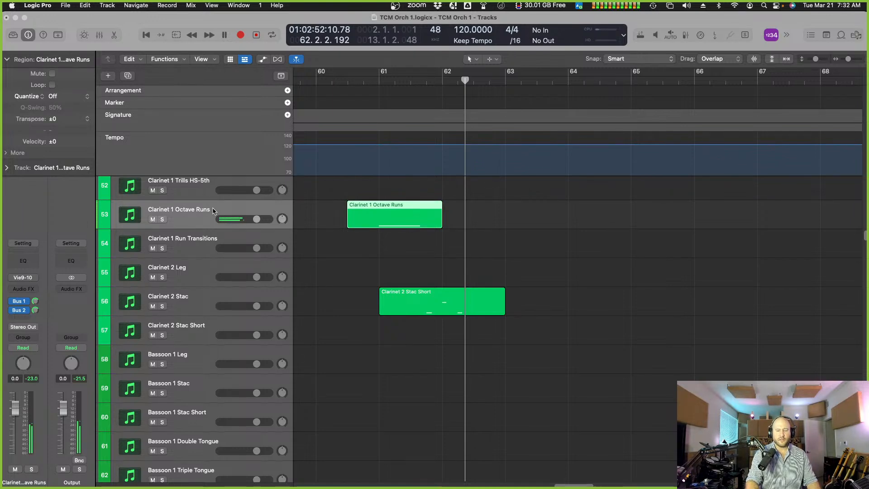
{"action": "left_click", "coordinate": [384, 77]}
{"action": "left_click", "coordinate": [379, 80]}
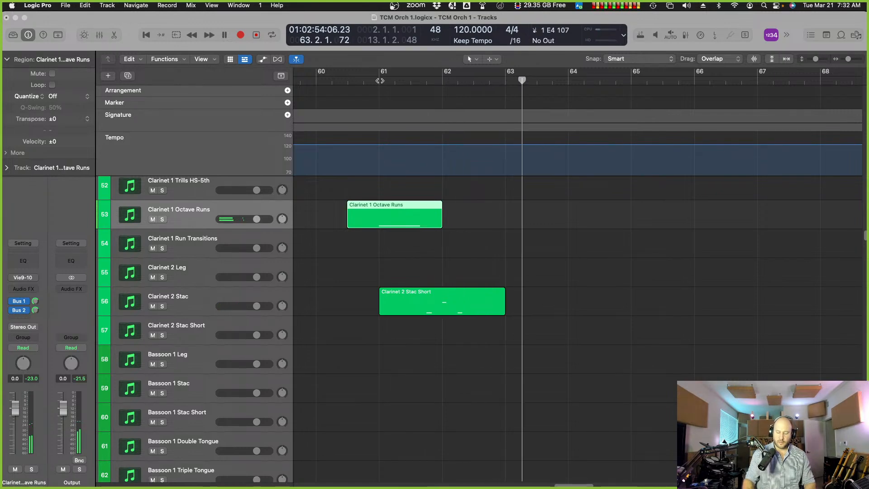
{"action": "key", "text": "shift+r"}
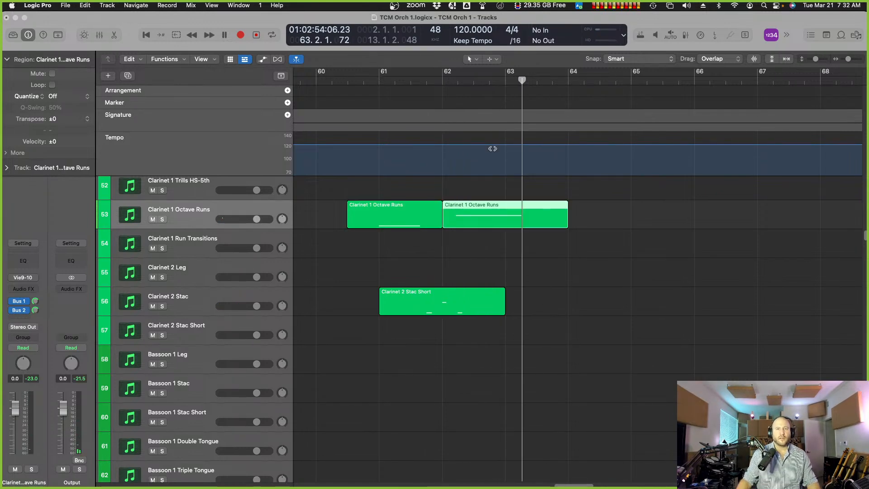
In the piano roll, quantize the second Clarinet 1 Octave Runs region's E4 note to 1/8 notes, and close the editor.
{"action": "double_click", "coordinate": [488, 207]}
{"action": "left_click", "coordinate": [447, 303]}
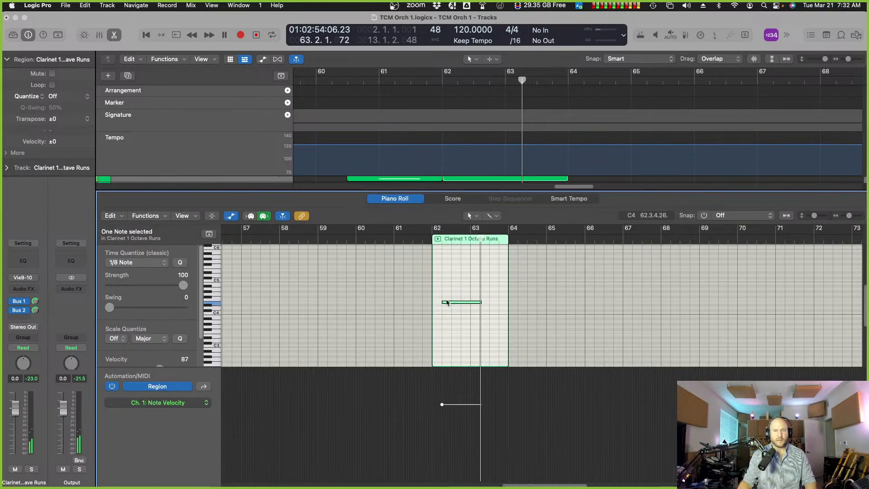
{"action": "double_click", "coordinate": [403, 201]}
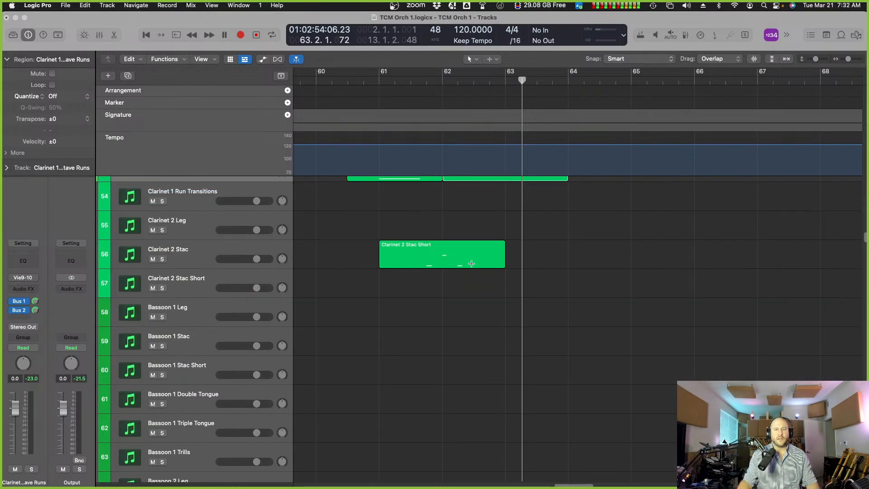
Audition the Clarinet 1 1x Trills track, play from bar 61, and capture E5 and F5 trill notes in a new region at bar 62.
{"action": "scroll", "coordinate": [448, 245], "scroll_direction": "up", "scroll_amount": 2}
{"action": "left_click", "coordinate": [452, 281]}
{"action": "scroll", "coordinate": [334, 345], "scroll_direction": "up", "scroll_amount": 3}
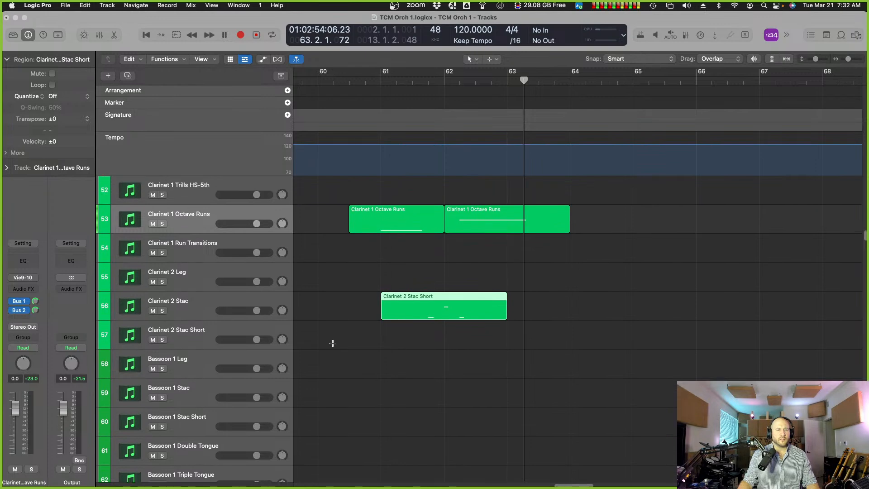
{"action": "scroll", "coordinate": [232, 246], "scroll_direction": "up", "scroll_amount": 2}
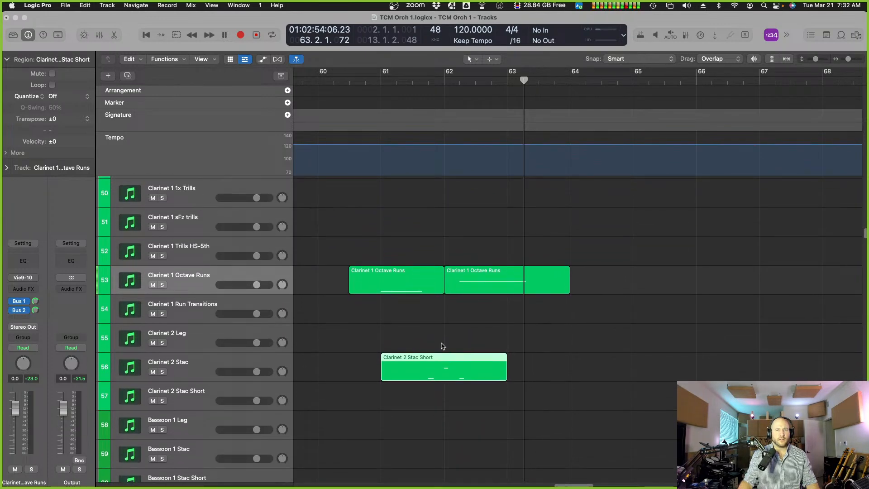
{"action": "left_click", "coordinate": [189, 199]}
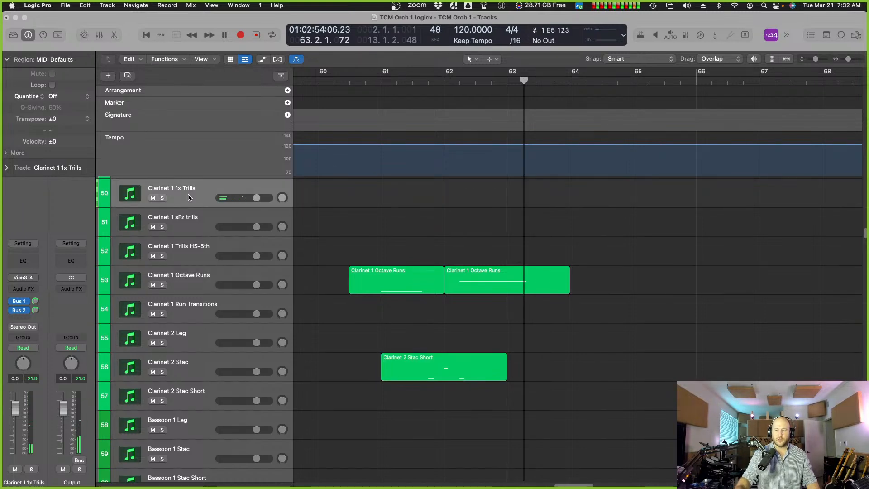
{"action": "left_click", "coordinate": [381, 77]}
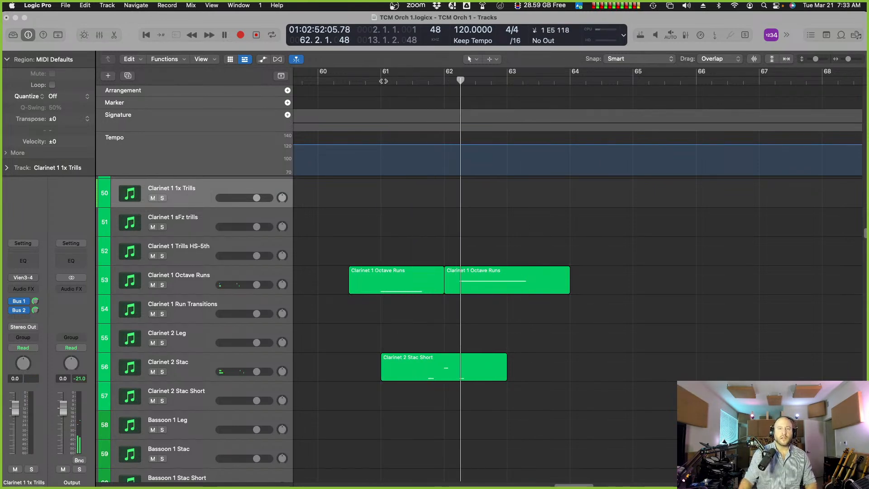
{"action": "key", "text": "shift+r"}
Examine the notes of the Clarinet 1 1x Trills and Clarinet 2 Stac Short regions in the piano roll.
{"action": "double_click", "coordinate": [462, 192]}
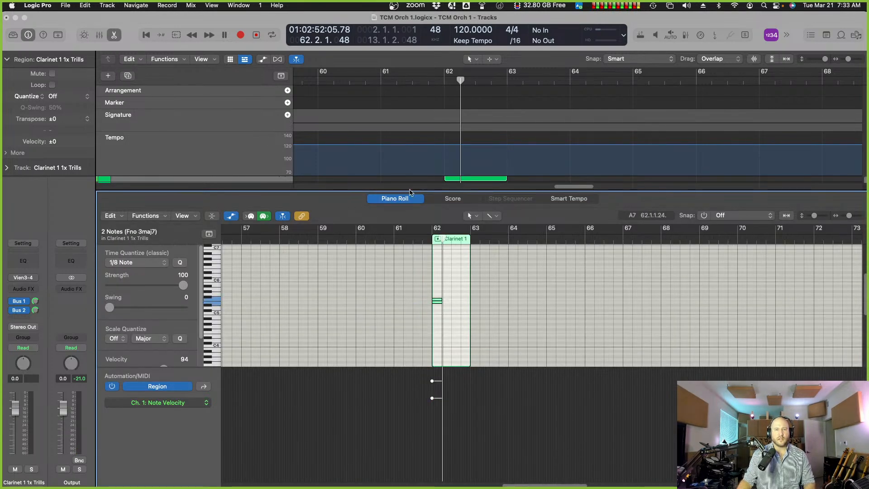
{"action": "key", "text": "e"}
{"action": "double_click", "coordinate": [429, 335]}
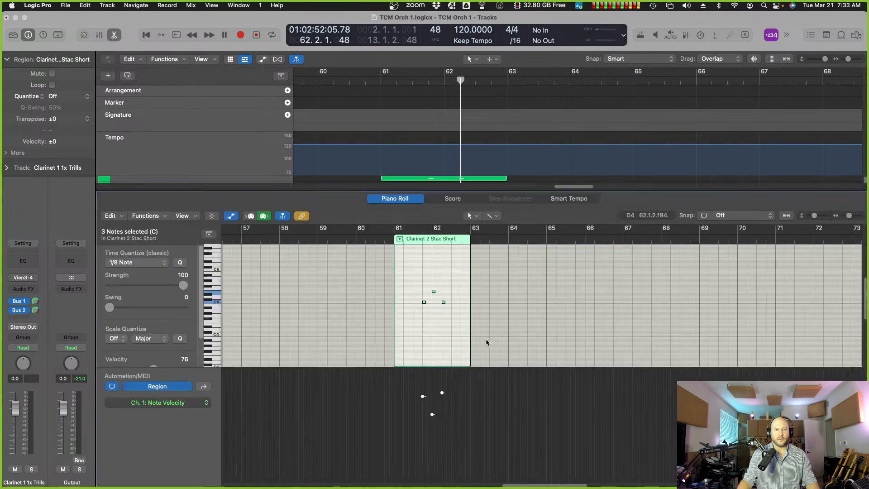
{"action": "left_click_drag", "start_coordinate": [424, 280], "coordinate": [442, 295]}
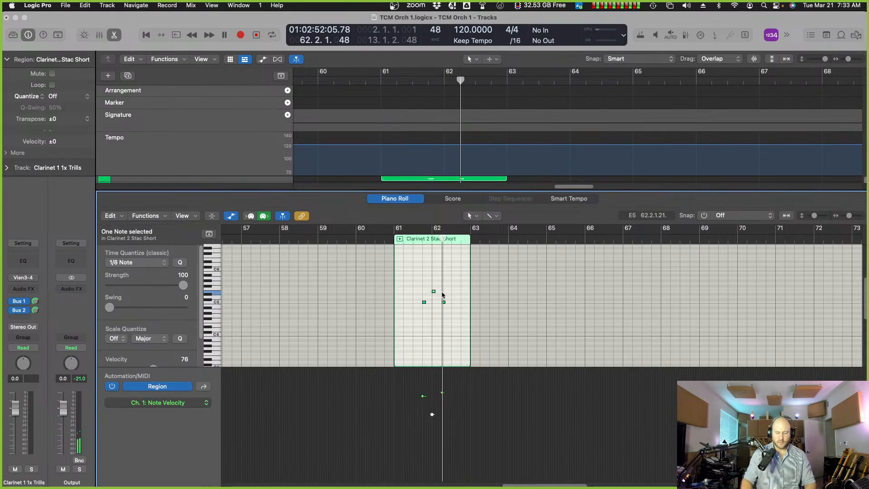
{"action": "key", "text": "p"}
{"action": "scroll", "coordinate": [403, 198], "scroll_direction": "up", "scroll_amount": 5}
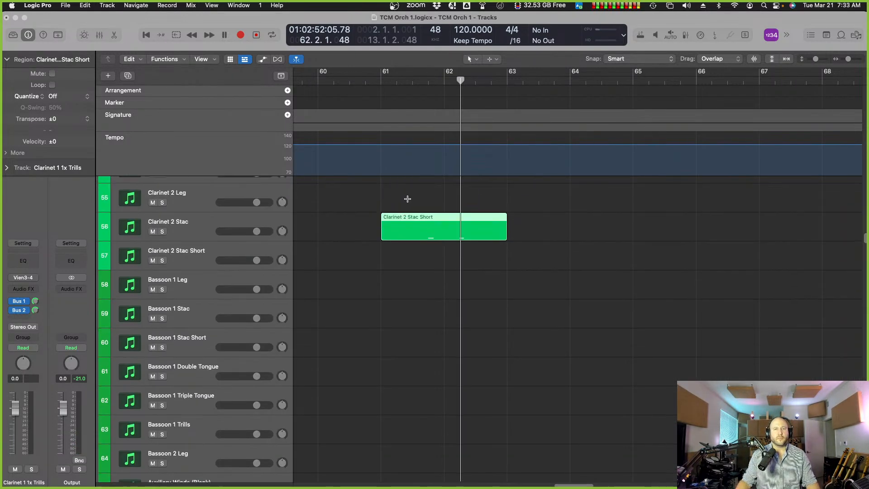
Play the clarinet regions from bar 61, and check the second Clarinet 1 Octave Runs region's note in the piano roll.
{"action": "left_click", "coordinate": [377, 77]}
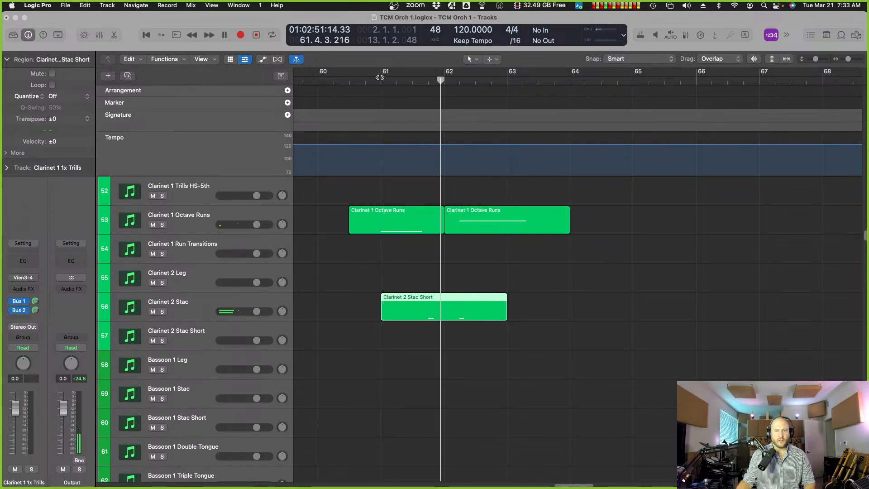
{"action": "left_click", "coordinate": [468, 287]}
{"action": "scroll", "coordinate": [471, 254], "scroll_direction": "up", "scroll_amount": 2}
{"action": "double_click", "coordinate": [496, 246]}
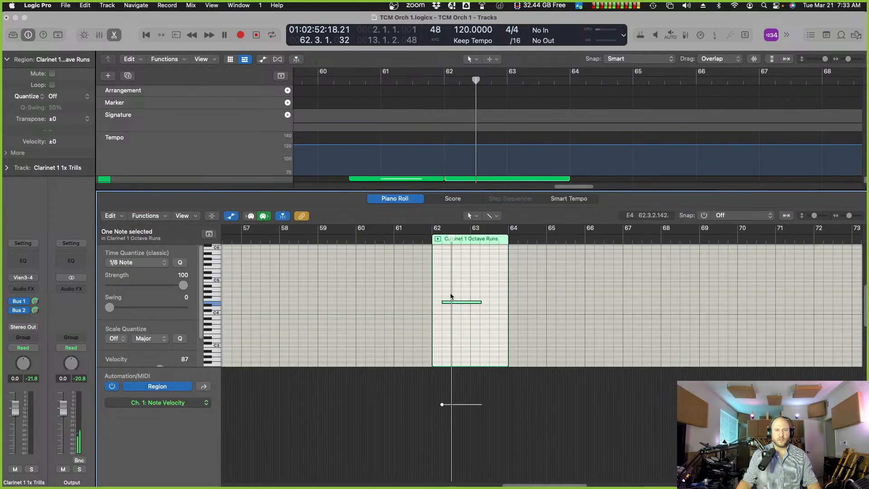
{"action": "key", "text": "e"}
{"action": "scroll", "coordinate": [473, 254], "scroll_direction": "up", "scroll_amount": 3}
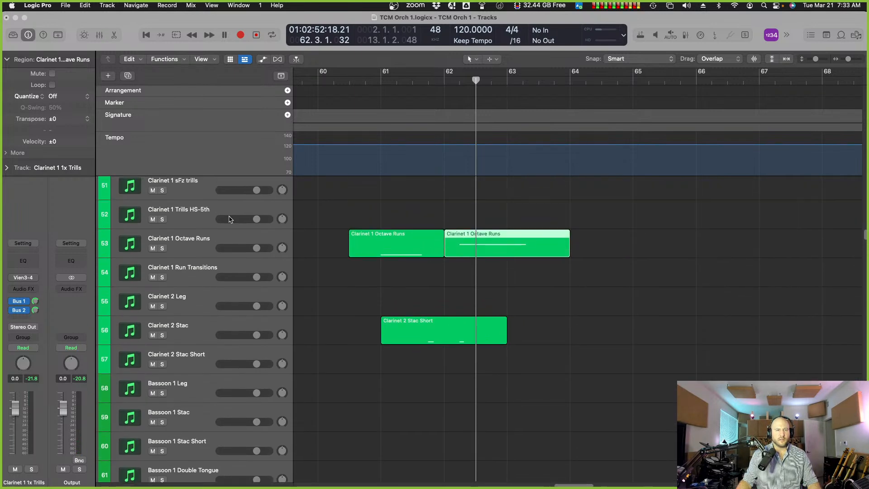
Compare the Clarinet 1 Octave Runs and Trip Tongue tracks, and view the Vienna Ensemble Pro instrument on Trip Tongue.
{"action": "left_click", "coordinate": [209, 235]}
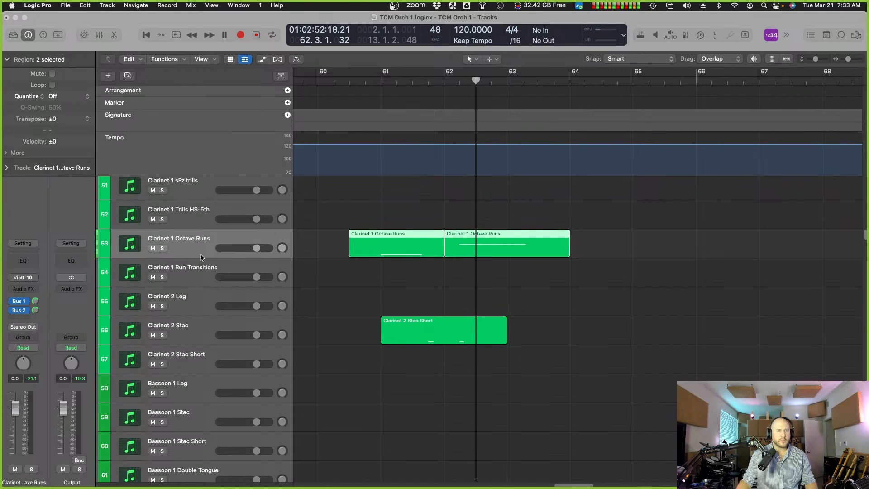
{"action": "scroll", "coordinate": [234, 239], "scroll_direction": "up", "scroll_amount": 5}
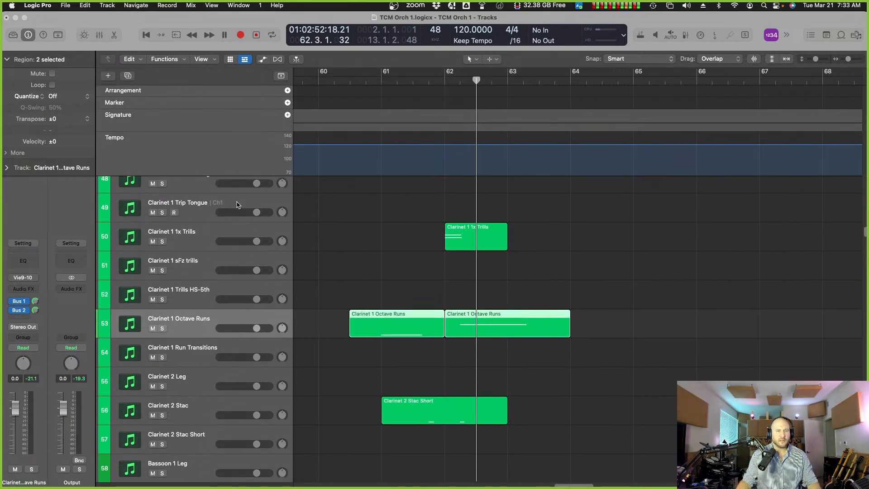
{"action": "left_click", "coordinate": [236, 205]}
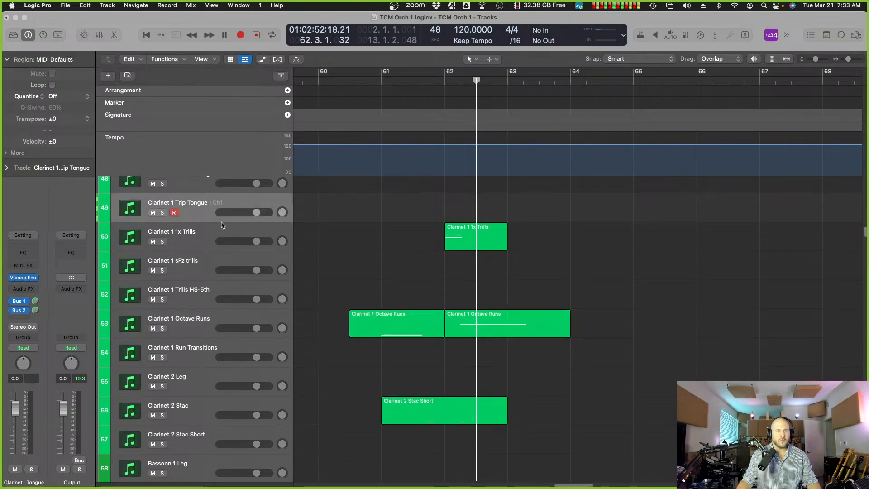
{"action": "left_click", "coordinate": [25, 278]}
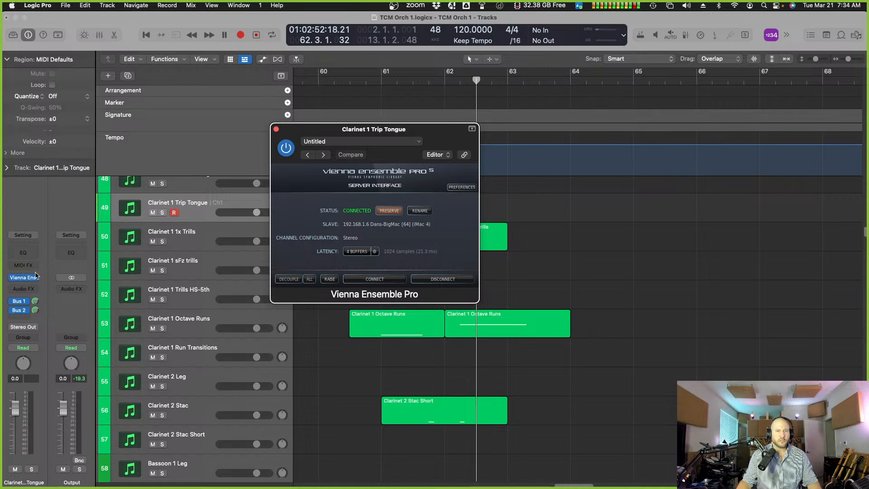
{"action": "left_click", "coordinate": [276, 129]}
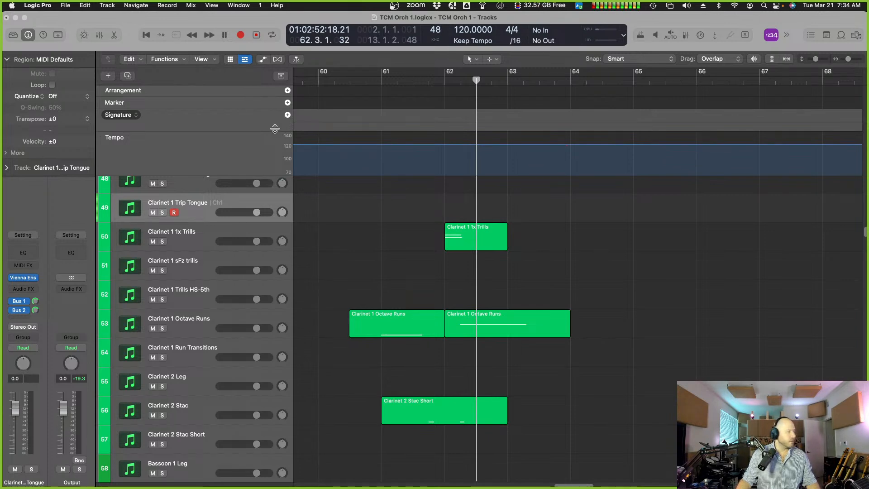
Delete the E4 note from the second Clarinet 1 Octave Runs region, and close the piano roll.
{"action": "left_click", "coordinate": [191, 319]}
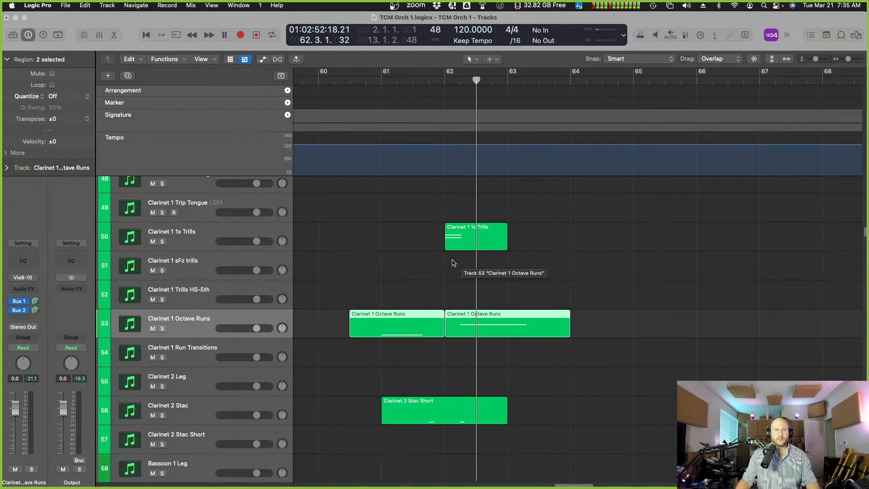
{"action": "left_click", "coordinate": [382, 80]}
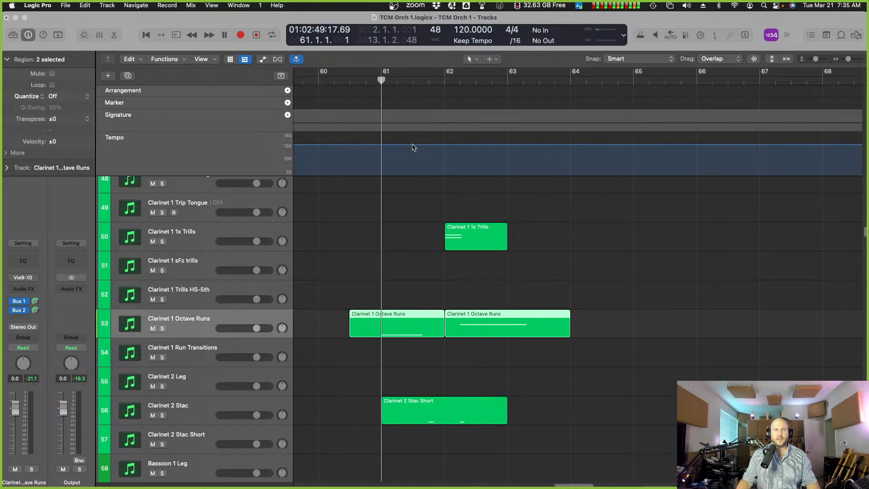
{"action": "scroll", "coordinate": [450, 245], "scroll_direction": "up", "scroll_amount": 1}
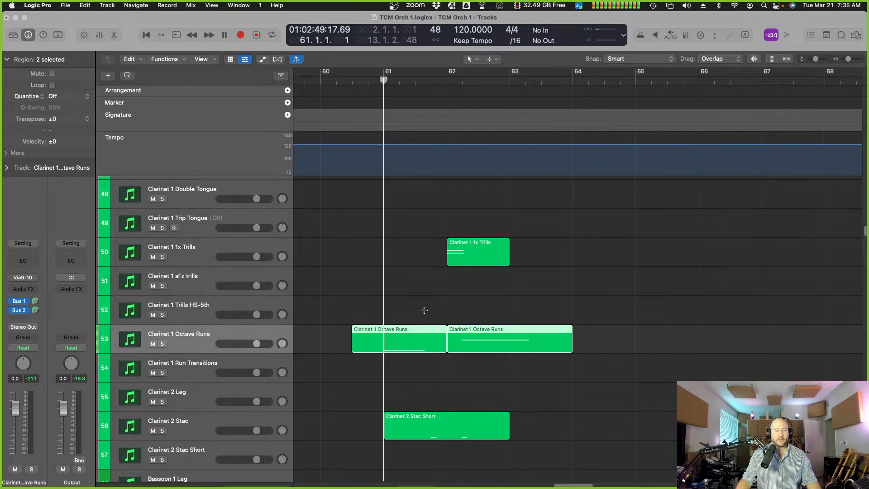
{"action": "key", "text": "super+Right"}
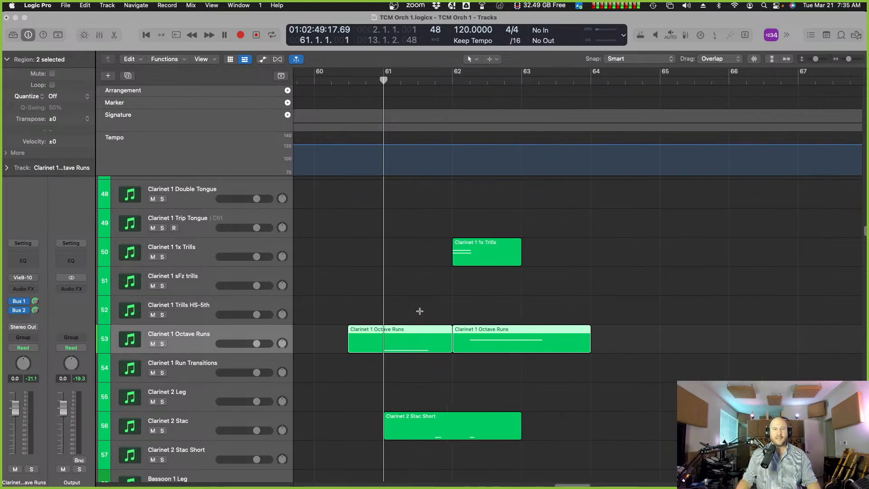
{"action": "left_click", "coordinate": [499, 330]}
{"action": "double_click", "coordinate": [499, 330]}
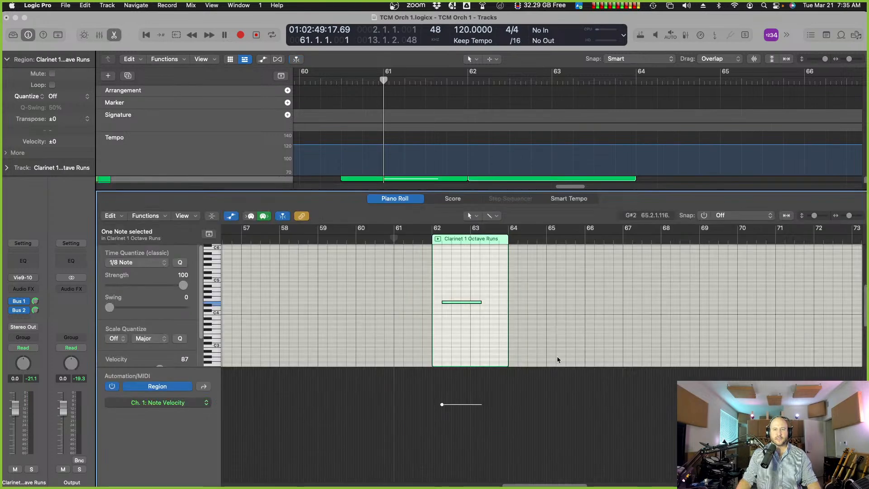
{"action": "key", "text": "Delete"}
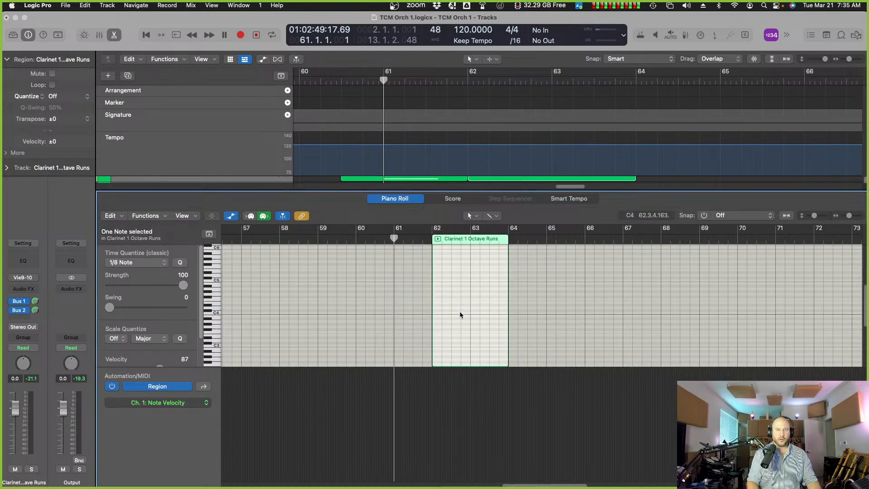
{"action": "key", "text": "p"}
{"action": "scroll", "coordinate": [425, 226], "scroll_direction": "up", "scroll_amount": 4}
Play the clarinets from bar 61 and capture a held C4 note into the second Clarinet 1 Octave Runs region.
{"action": "key", "text": "space"}
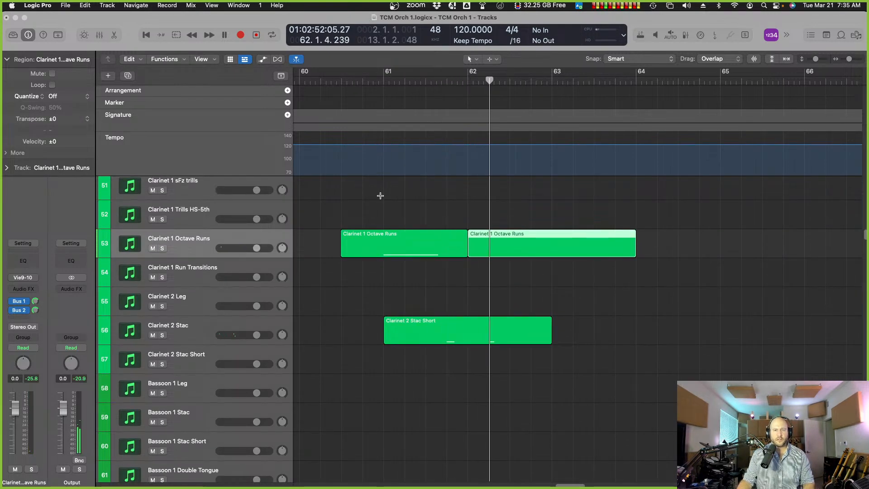
{"action": "left_click", "coordinate": [386, 238]}
{"action": "left_click", "coordinate": [256, 234]}
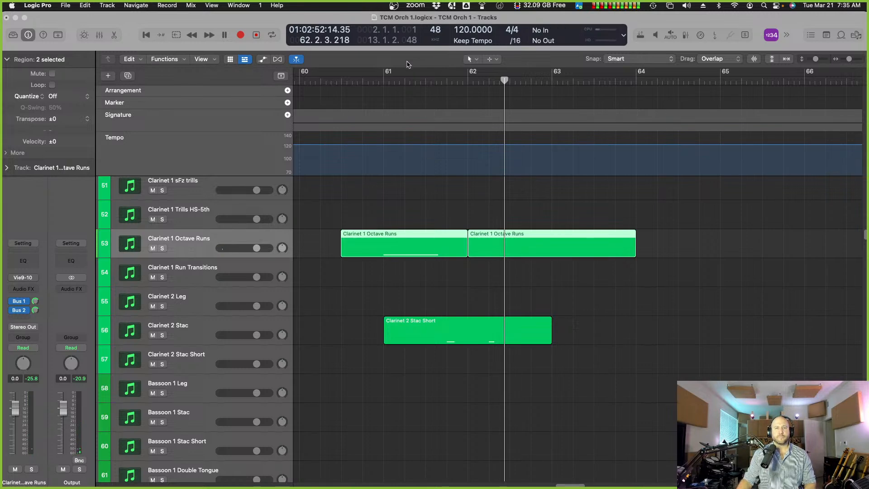
{"action": "double_click", "coordinate": [381, 81]}
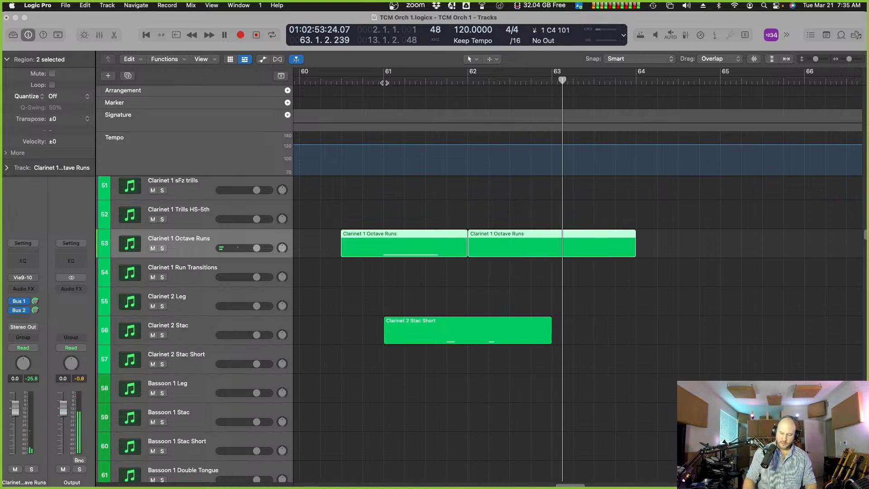
{"action": "left_click_drag", "start_coordinate": [433, 213], "coordinate": [499, 249]}
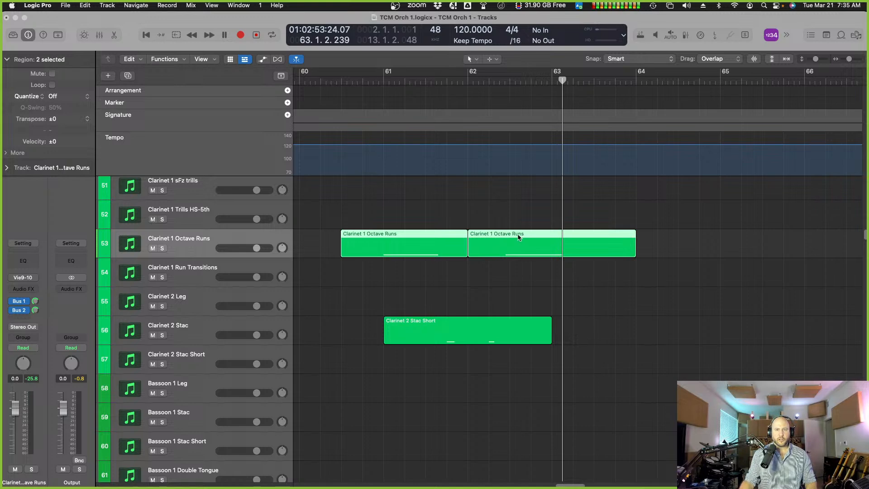
Join the two Clarinet 1 Octave Runs regions into a single region.
{"action": "right_click", "coordinate": [517, 236]}
{"action": "left_click", "coordinate": [540, 264]}
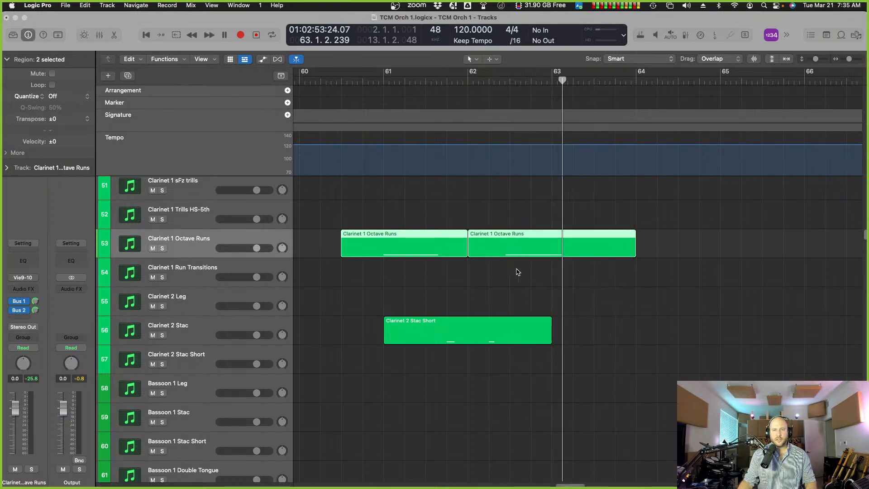
{"action": "left_click", "coordinate": [493, 272]}
Audition the Clarinet 1 Trip Tongue track, play from bar 61, and capture three short notes in a new region at bar 63.
{"action": "scroll", "coordinate": [491, 272], "scroll_direction": "up", "scroll_amount": 3}
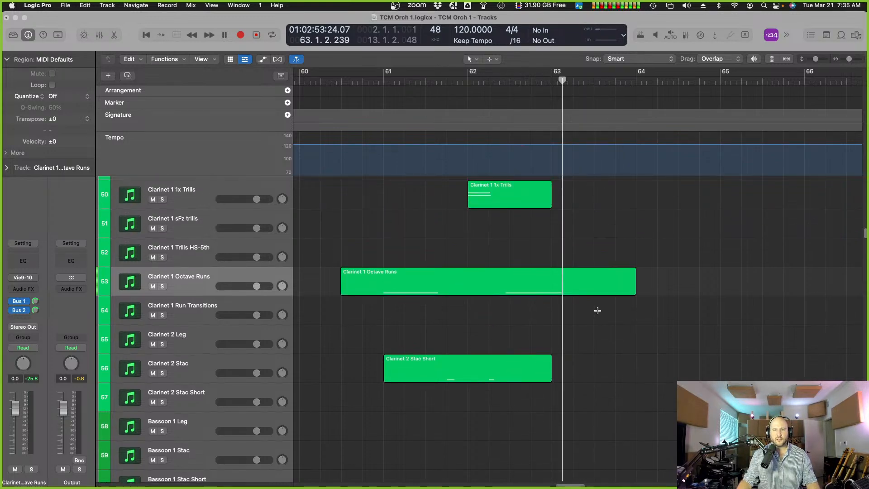
{"action": "scroll", "coordinate": [490, 268], "scroll_direction": "right", "scroll_amount": 2}
{"action": "scroll", "coordinate": [438, 207], "scroll_direction": "up", "scroll_amount": 1}
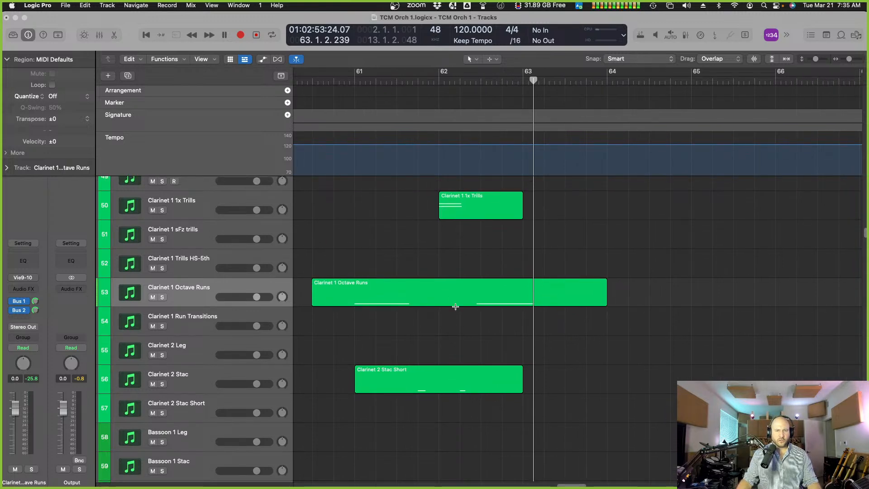
{"action": "scroll", "coordinate": [456, 307], "scroll_direction": "down", "scroll_amount": 1}
{"action": "scroll", "coordinate": [455, 306], "scroll_direction": "up", "scroll_amount": 3}
{"action": "scroll", "coordinate": [455, 306], "scroll_direction": "left", "scroll_amount": 3}
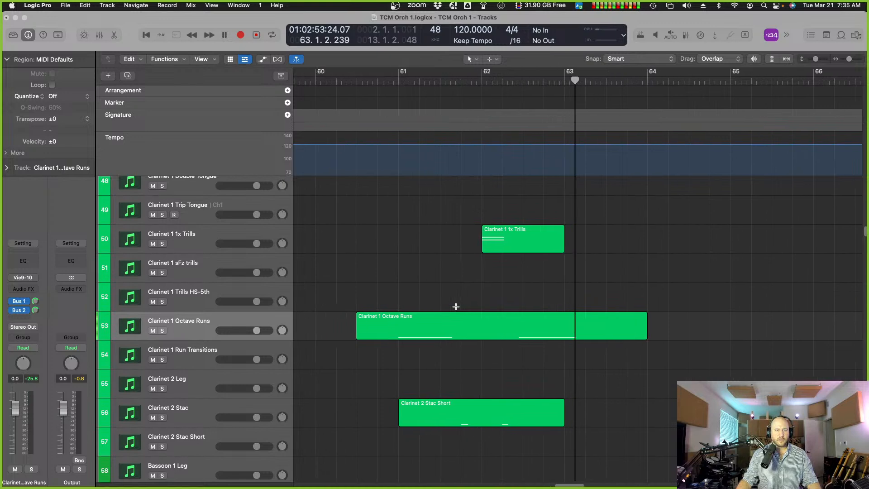
{"action": "left_click", "coordinate": [192, 207]}
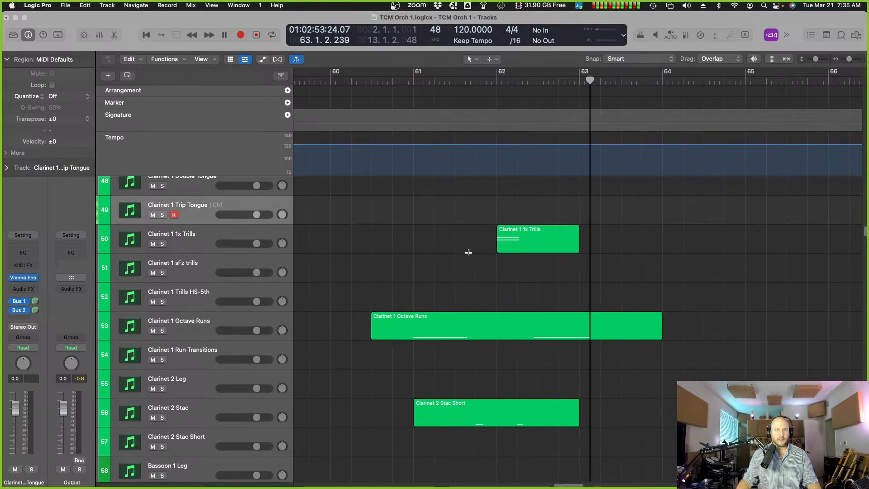
{"action": "scroll", "coordinate": [468, 253], "scroll_direction": "right", "scroll_amount": 5}
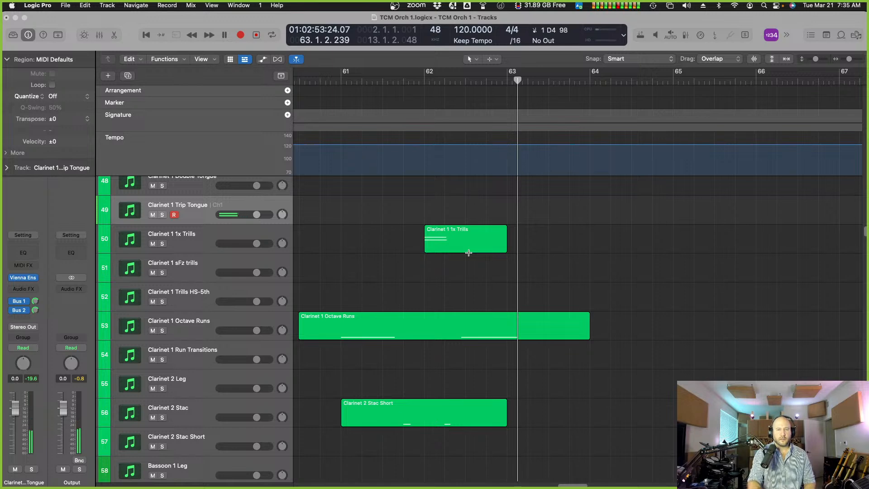
{"action": "scroll", "coordinate": [430, 159], "scroll_direction": "left", "scroll_amount": 2}
{"action": "left_click", "coordinate": [368, 81]}
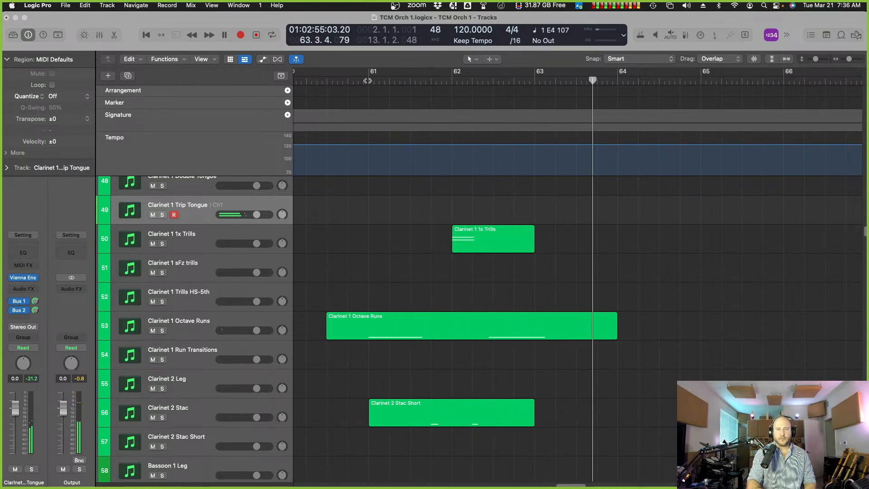
{"action": "key", "text": "shift+r"}
{"action": "scroll", "coordinate": [637, 203], "scroll_direction": "right", "scroll_amount": 2}
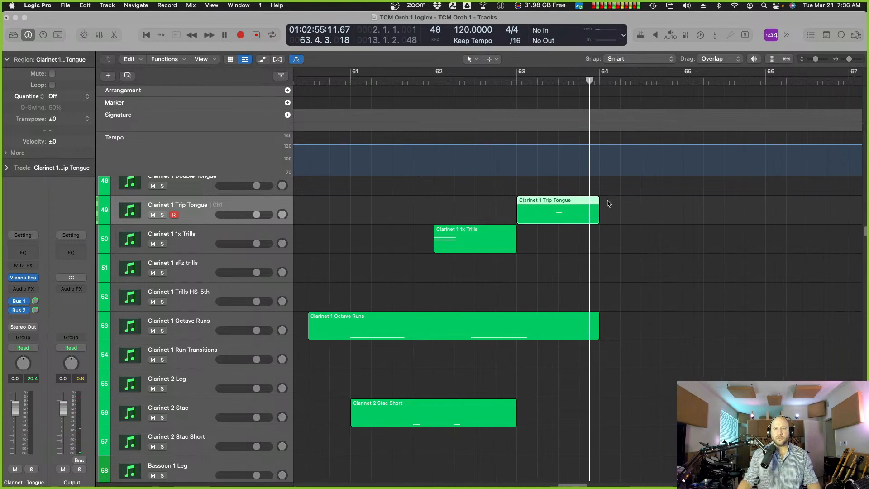
Quantize all notes of the Clarinet 1 Trip Tongue region to 1/8 notes in the piano roll.
{"action": "double_click", "coordinate": [540, 206]}
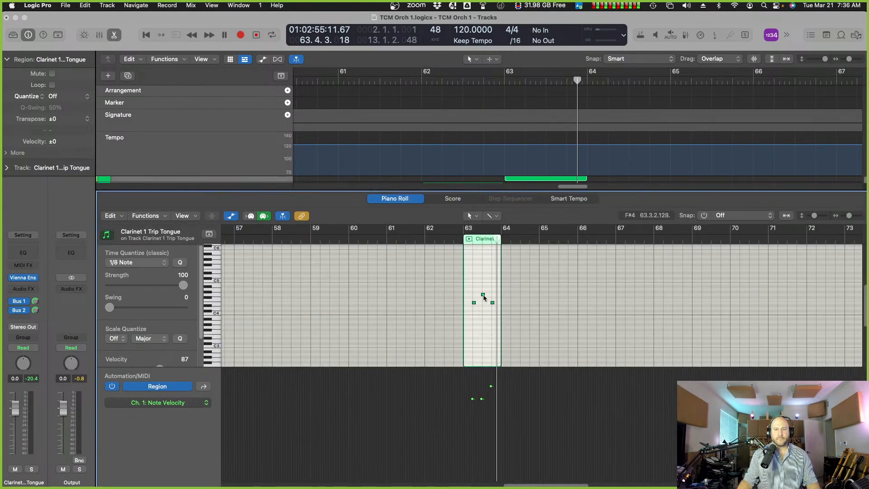
{"action": "key", "text": "super+Right"}
{"action": "key", "text": "super+Right"}
{"action": "key", "text": "super+Right"}
{"action": "key", "text": "super+Right"}
{"action": "key", "text": "super+Right"}
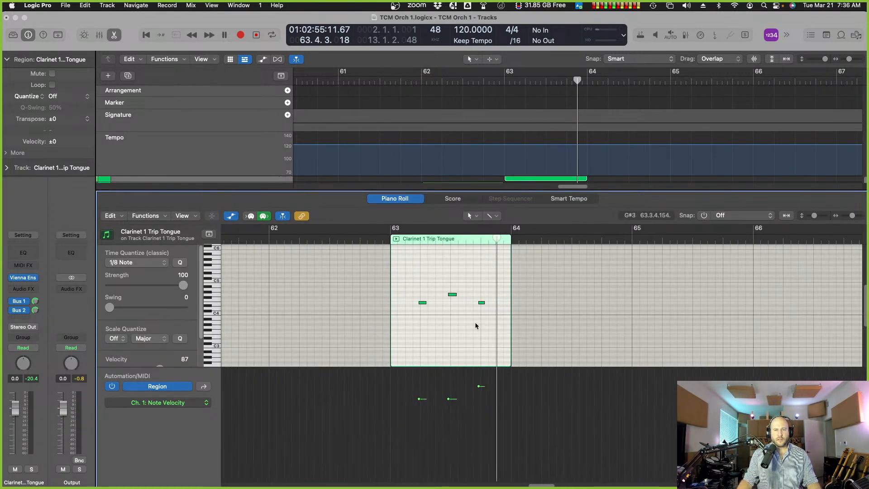
{"action": "scroll", "coordinate": [446, 306], "scroll_direction": "right", "scroll_amount": 2}
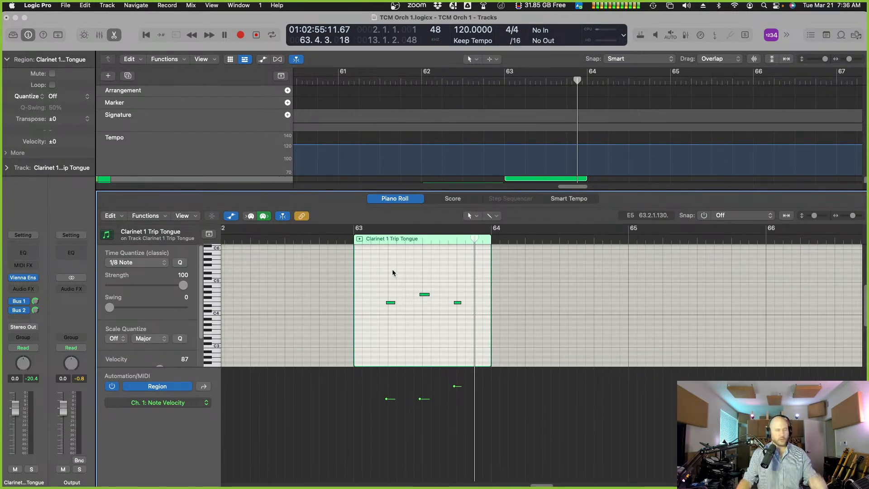
{"action": "left_click_drag", "start_coordinate": [390, 288], "coordinate": [477, 319]}
{"action": "key", "text": "q"}
Shorten the second note of the Clarinet 1 Trip Tongue region slightly from its end.
{"action": "left_click", "coordinate": [428, 311]}
{"action": "left_click", "coordinate": [392, 303]}
{"action": "left_click", "coordinate": [392, 302]}
{"action": "left_click_drag", "start_coordinate": [381, 297], "coordinate": [393, 310]}
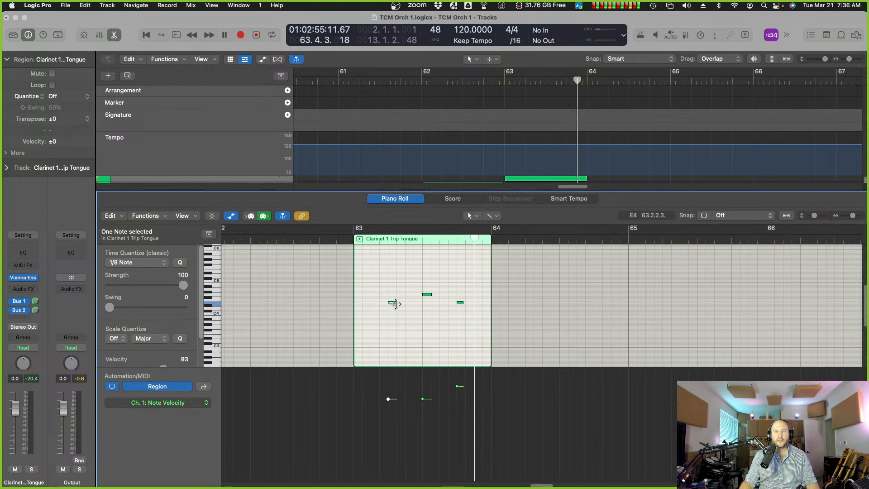
{"action": "left_click", "coordinate": [394, 303]}
{"action": "key", "text": "cmd+Right"}
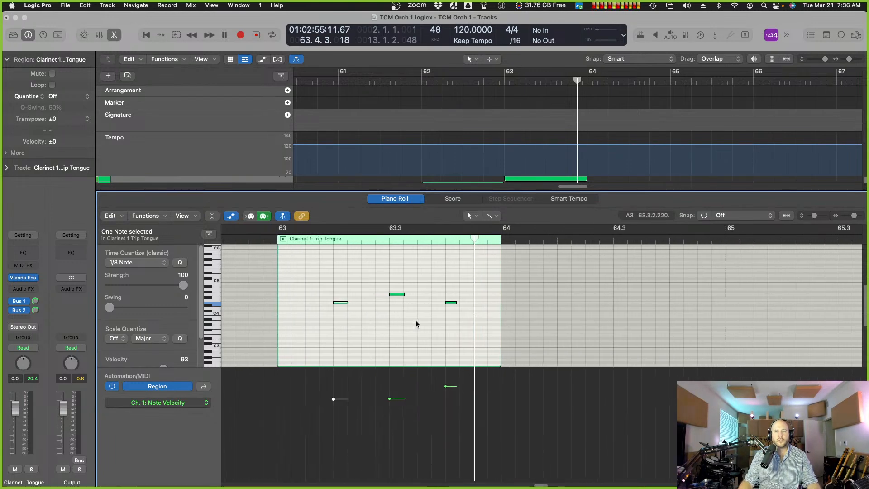
{"action": "scroll", "coordinate": [417, 324], "scroll_direction": "left", "scroll_amount": 2}
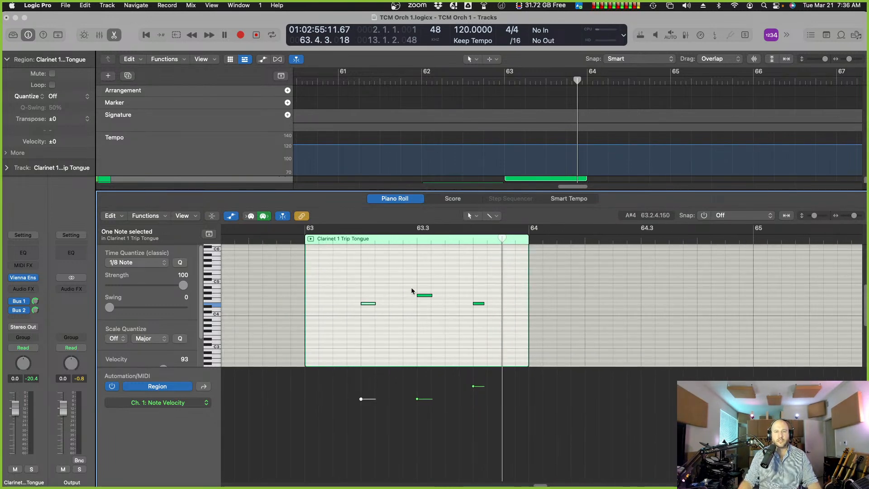
{"action": "left_click_drag", "start_coordinate": [431, 297], "coordinate": [428, 301]}
Select all three Clarinet 1 Trip Tongue notes and trim their ends to the following notes with Force Legato.
{"action": "left_click_drag", "start_coordinate": [346, 287], "coordinate": [482, 331]}
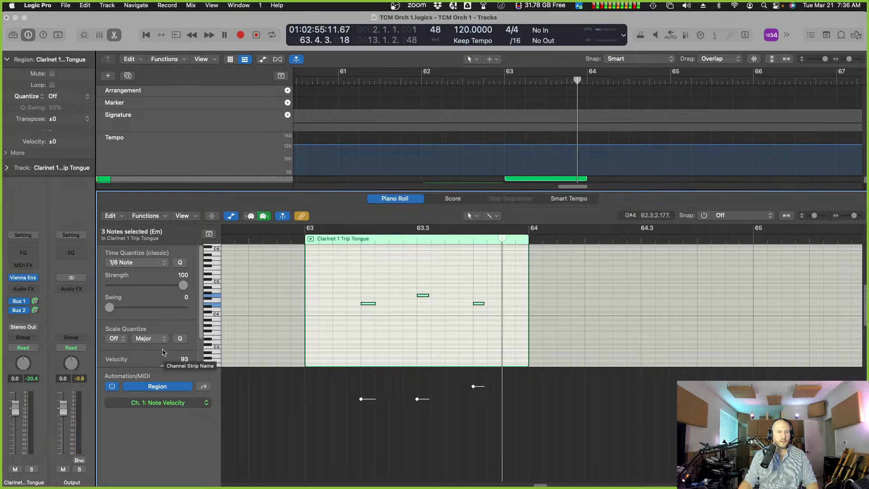
{"action": "scroll", "coordinate": [163, 352], "scroll_direction": "down", "scroll_amount": 2}
{"action": "scroll", "coordinate": [163, 352], "scroll_direction": "up", "scroll_amount": 2}
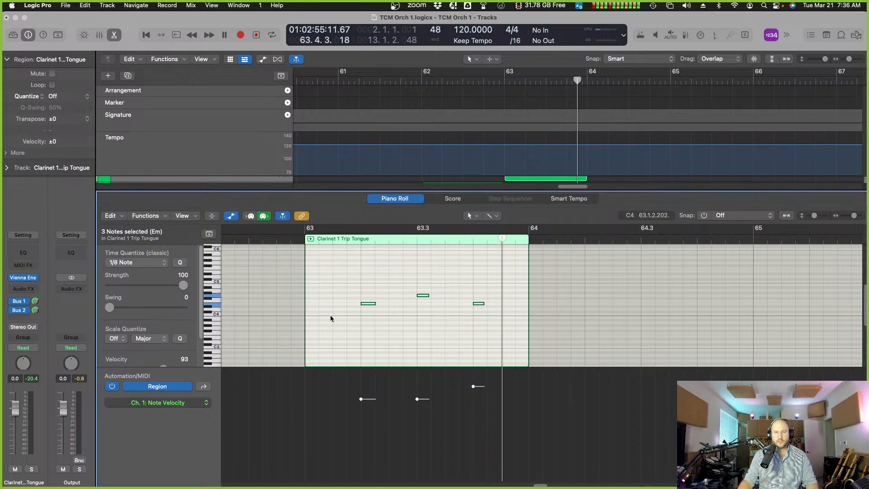
{"action": "right_click", "coordinate": [369, 306]}
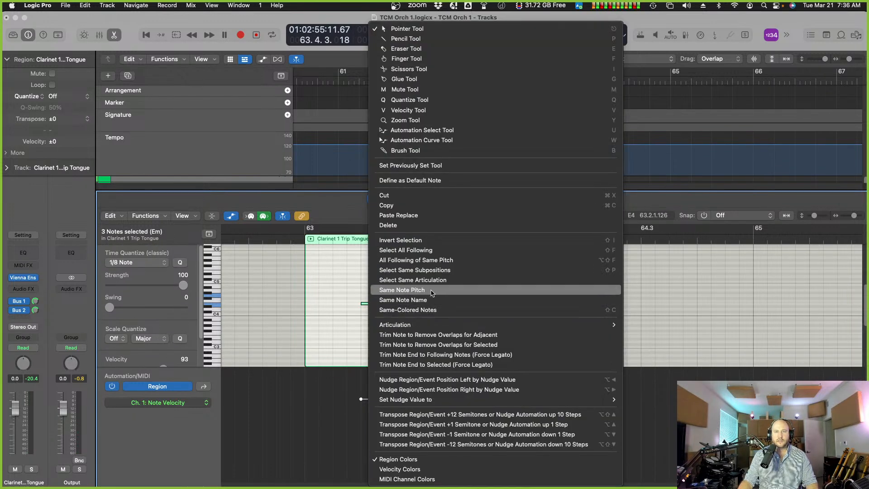
{"action": "left_click", "coordinate": [456, 354]}
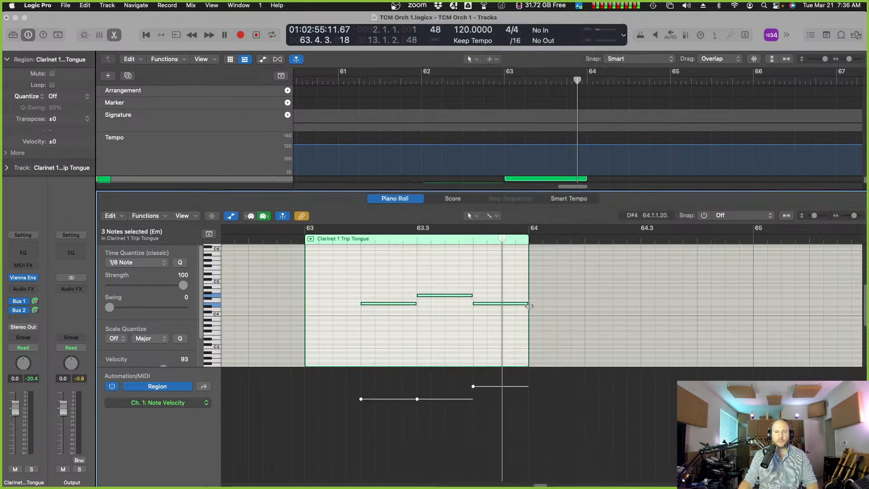
Shorten the three Trip Tongue notes together to about a third of a beat each and play them from bar 63.
{"action": "left_click_drag", "start_coordinate": [530, 308], "coordinate": [492, 304]}
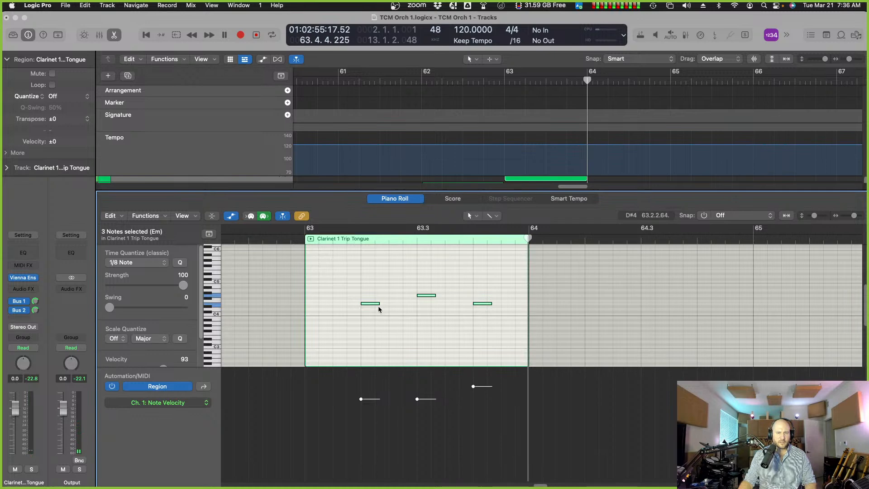
{"action": "left_click_drag", "start_coordinate": [379, 307], "coordinate": [373, 290]}
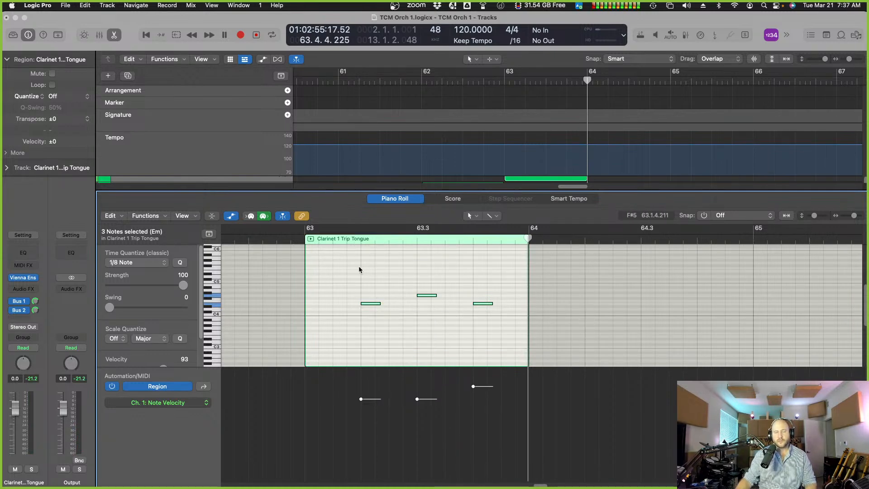
{"action": "left_click", "coordinate": [355, 236]}
{"action": "key", "text": "space"}
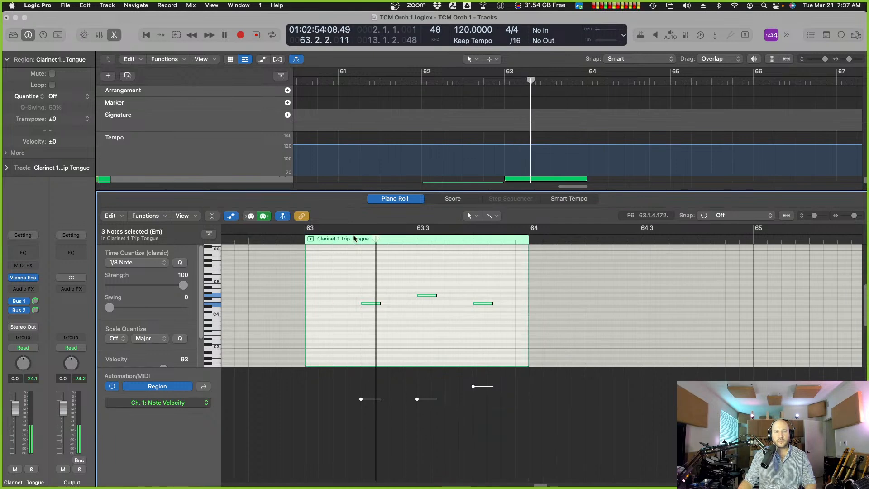
Select the Trip Tongue, 1x Trills, Octave Runs and Clarinet 2 Stac Short regions and show them together in the piano roll.
{"action": "left_click", "coordinate": [405, 198]}
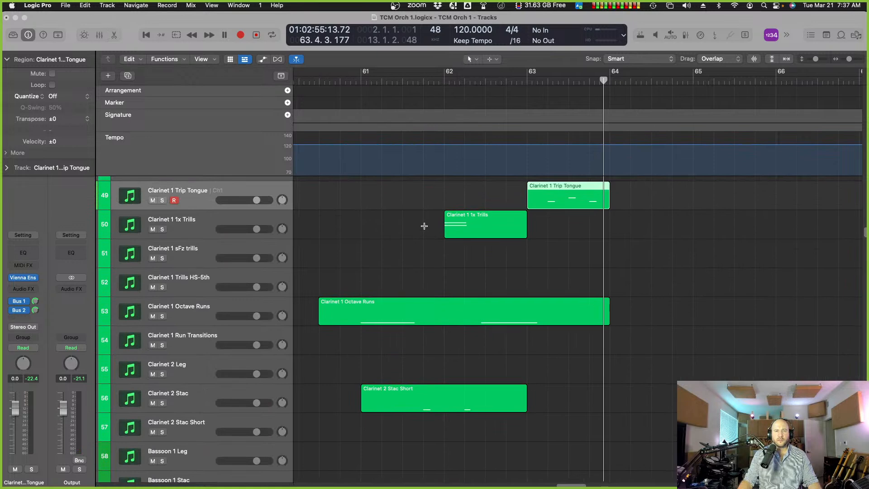
{"action": "left_click_drag", "start_coordinate": [341, 186], "coordinate": [645, 420]}
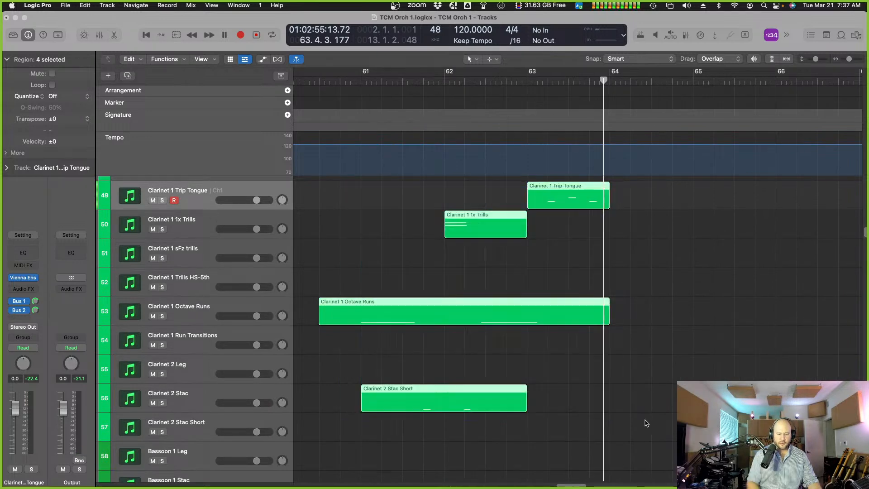
{"action": "key", "text": "e"}
{"action": "scroll", "coordinate": [460, 312], "scroll_direction": "left", "scroll_amount": 4}
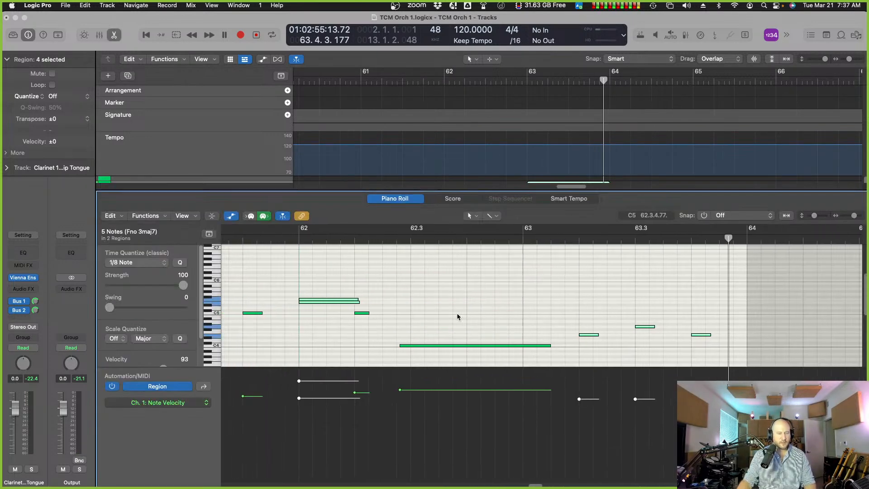
{"action": "key", "text": "a"}
{"action": "scroll", "coordinate": [447, 345], "scroll_direction": "left", "scroll_amount": 5}
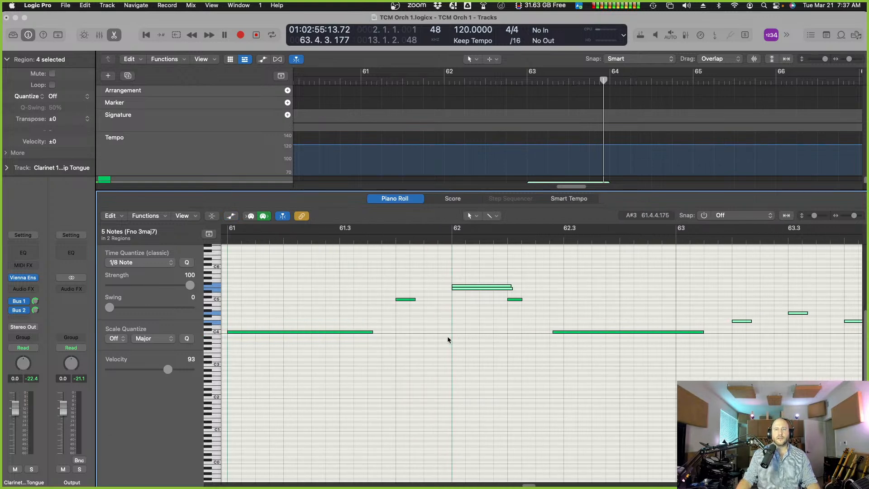
{"action": "scroll", "coordinate": [457, 341], "scroll_direction": "down", "scroll_amount": 3}
{"action": "key", "text": "a"}
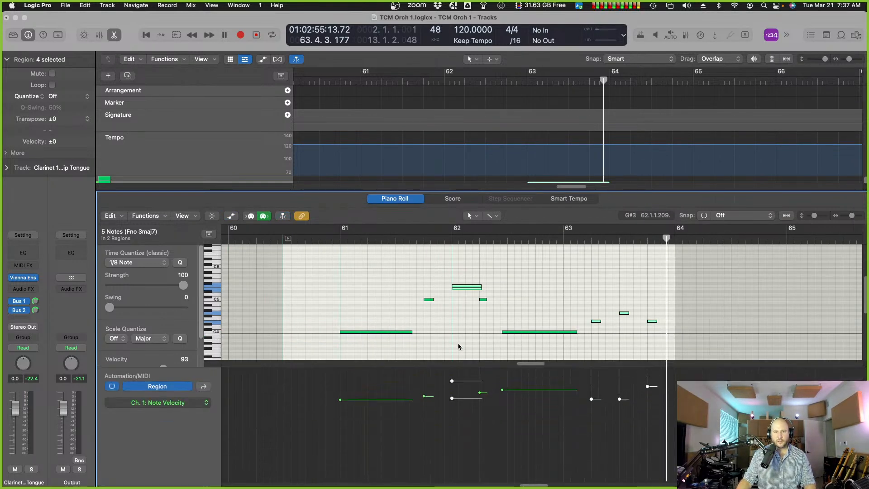
{"action": "scroll", "coordinate": [456, 314], "scroll_direction": "down", "scroll_amount": 1}
{"action": "left_click", "coordinate": [434, 316]}
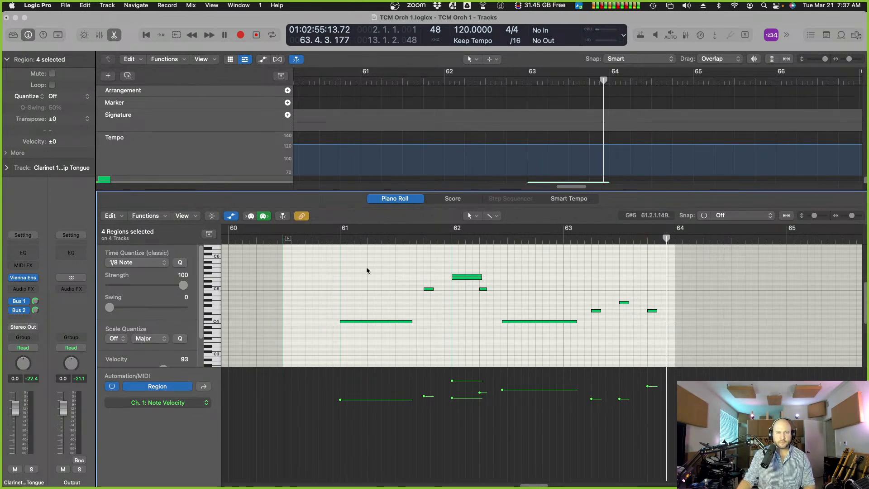
Play the combined clarinet phrase from just before bar 61 and trim the second C4 run note's start to about beat 3 of bar 62.
{"action": "left_click", "coordinate": [330, 241]}
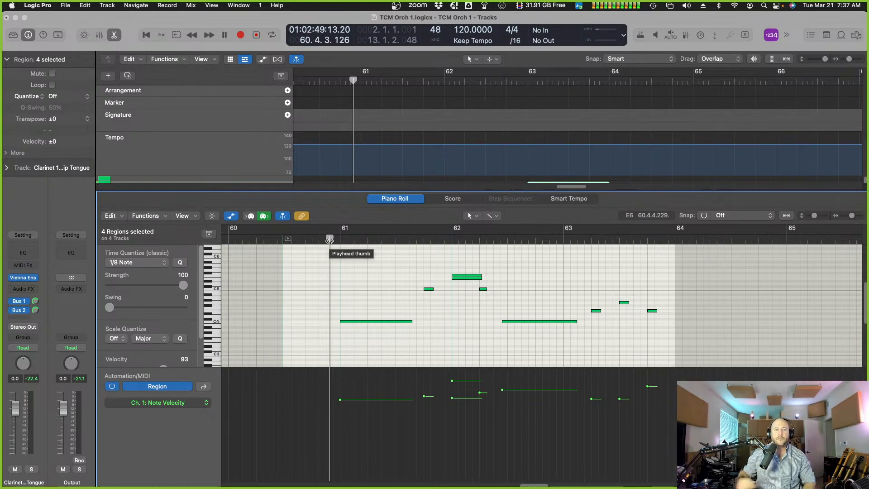
{"action": "key", "text": "space"}
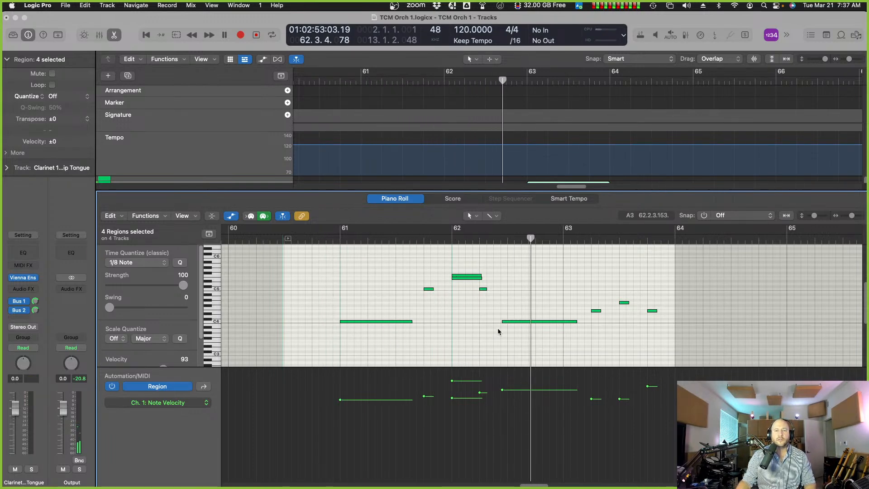
{"action": "left_click_drag", "start_coordinate": [503, 323], "coordinate": [508, 330]}
{"action": "left_click", "coordinate": [336, 238]}
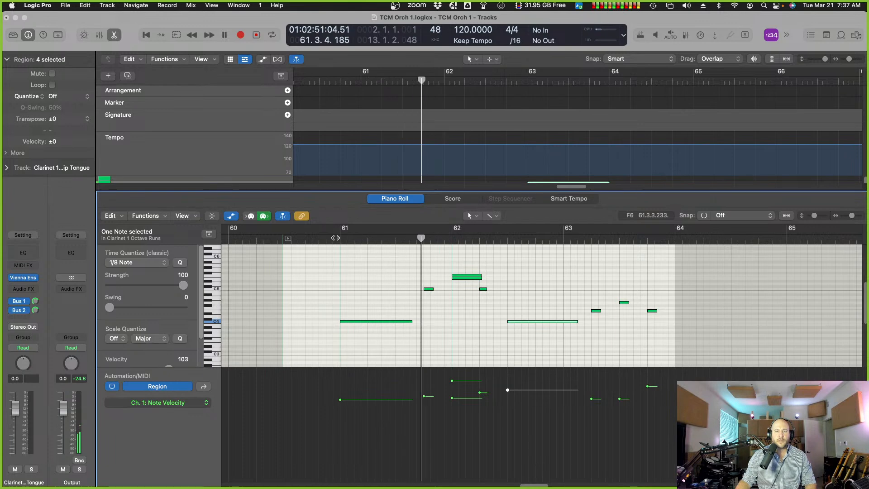
Raise the velocity of the softer trill note at bar 62 to nearly match the other, and play the phrase again.
{"action": "left_click", "coordinate": [466, 338]}
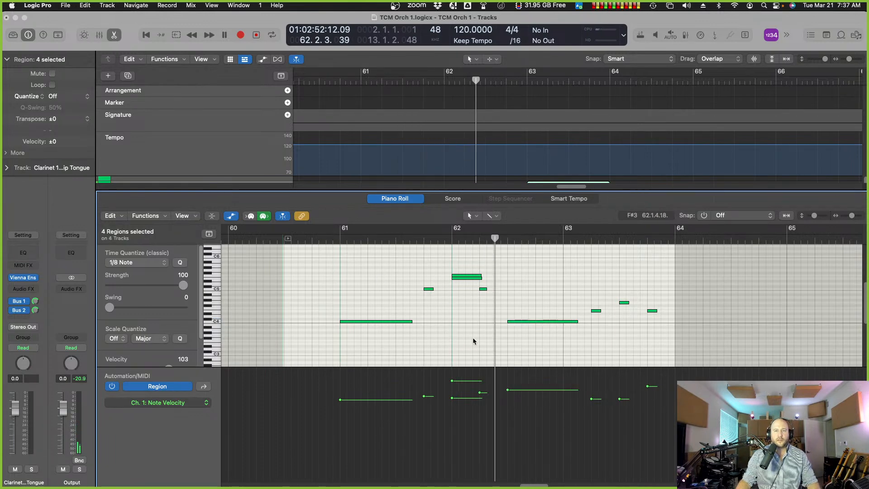
{"action": "left_click_drag", "start_coordinate": [453, 398], "coordinate": [453, 379]}
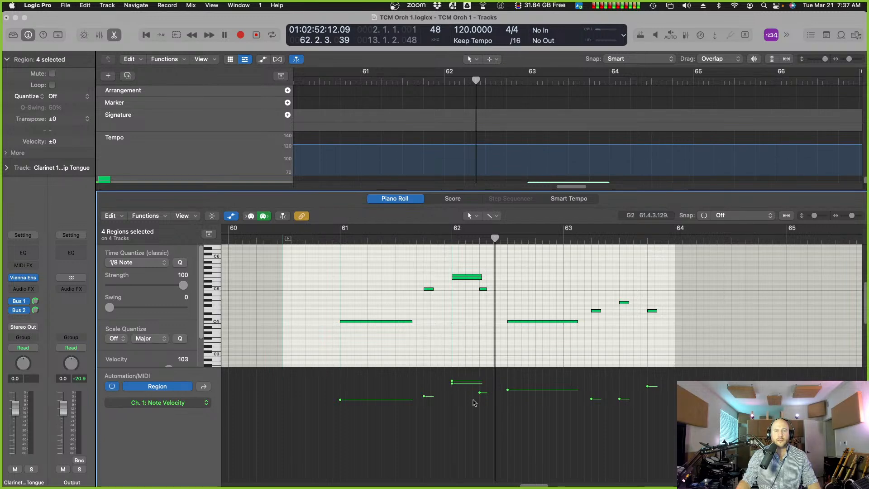
{"action": "left_click", "coordinate": [331, 240]}
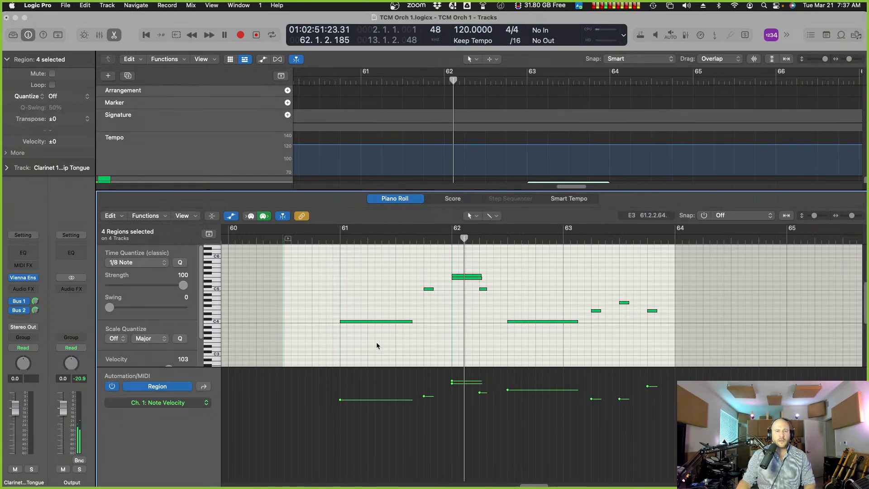
Open the Clarinet 1 Octave Runs region alone in the piano roll and display its region Modulation data.
{"action": "left_click", "coordinate": [407, 202]}
{"action": "scroll", "coordinate": [458, 305], "scroll_direction": "up", "scroll_amount": 1}
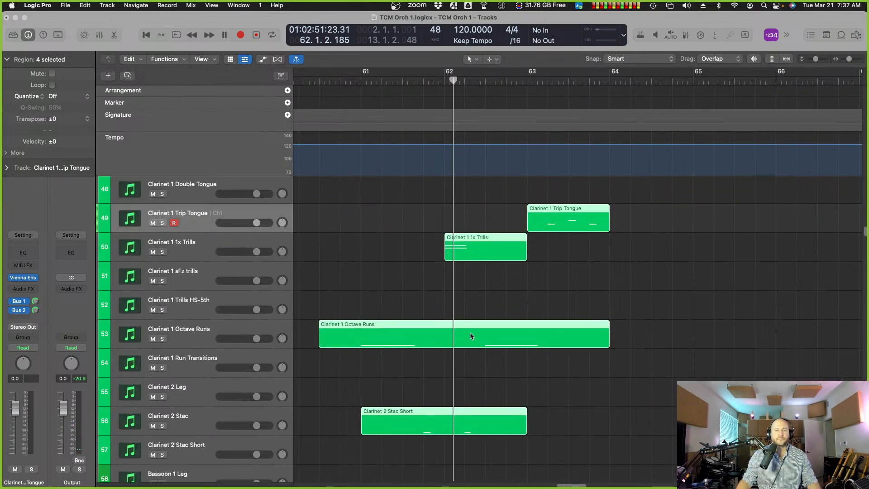
{"action": "left_click", "coordinate": [393, 314], "text": "super"}
{"action": "double_click", "coordinate": [396, 324]}
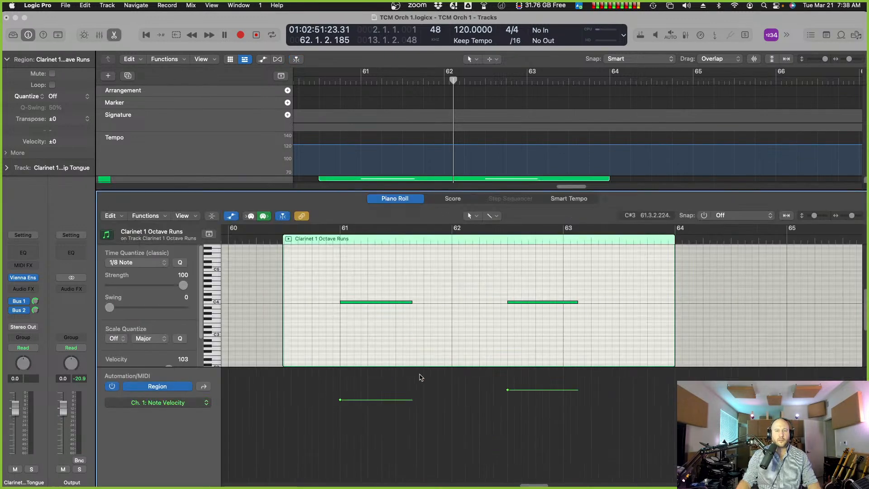
{"action": "left_click", "coordinate": [171, 391]}
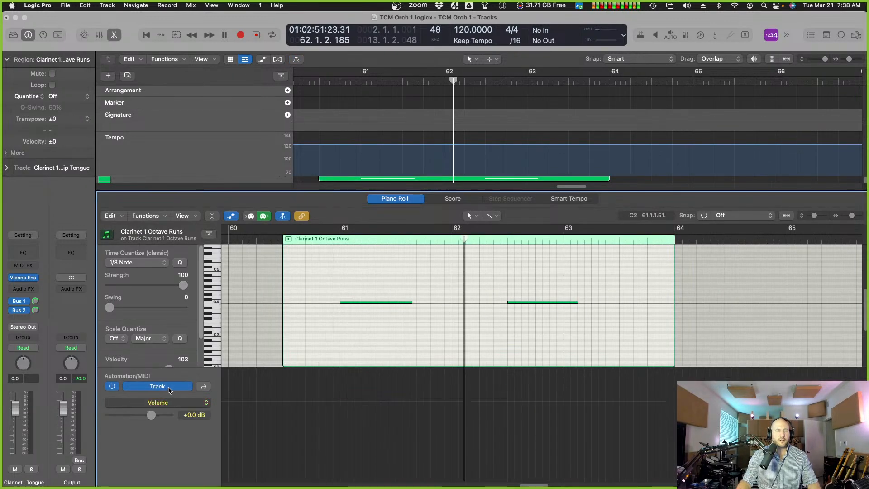
{"action": "left_click", "coordinate": [177, 387]}
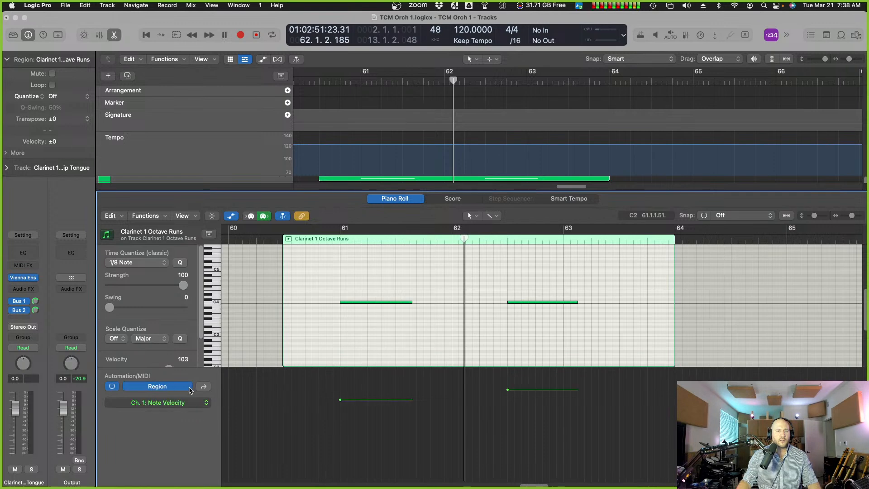
{"action": "left_click", "coordinate": [192, 403]}
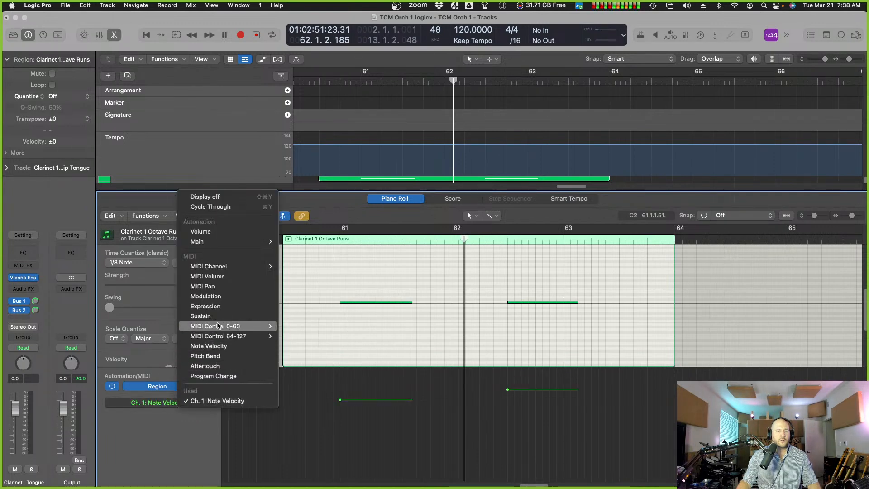
{"action": "left_click", "coordinate": [222, 299]}
Draw a Modulation swell over the first octave run, rising from 51 to 112 and falling to 52, and audition it from bar 61.
{"action": "left_click", "coordinate": [336, 436]}
{"action": "left_click", "coordinate": [420, 436]}
{"action": "mouse_move", "coordinate": [420, 437]}
{"action": "left_mouse_down"}
{"action": "mouse_move", "coordinate": [423, 409]}
{"action": "mouse_move", "coordinate": [439, 405]}
{"action": "mouse_move", "coordinate": [426, 435]}
{"action": "left_mouse_up"}
{"action": "left_click", "coordinate": [339, 436]}
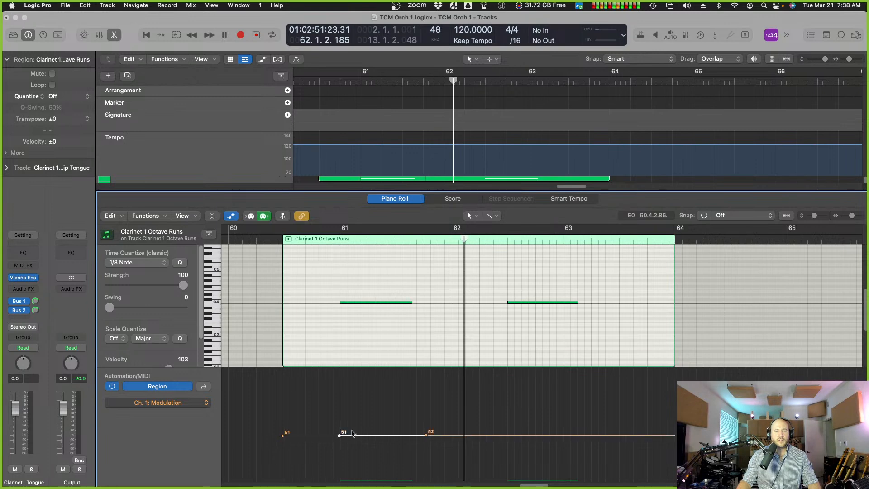
{"action": "left_click_drag", "start_coordinate": [381, 435], "coordinate": [381, 410]}
{"action": "left_click", "coordinate": [337, 240]}
{"action": "key", "text": "space"}
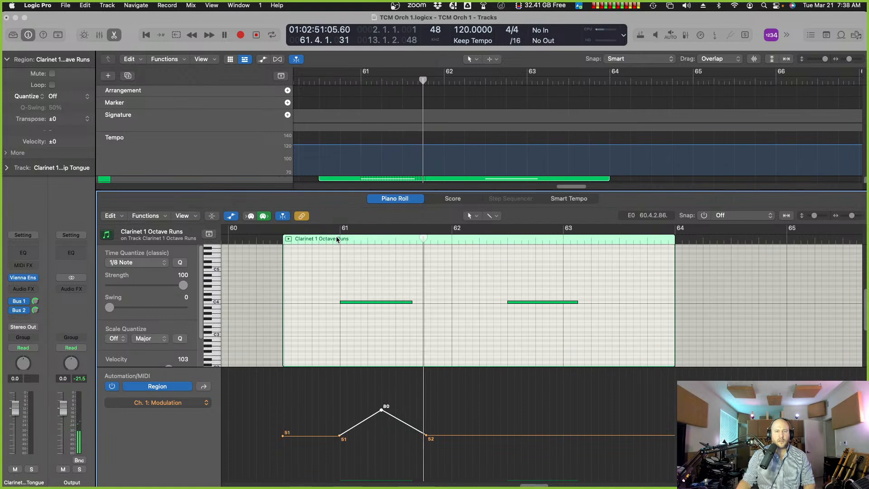
{"action": "left_click_drag", "start_coordinate": [382, 411], "coordinate": [381, 381]}
{"action": "left_click", "coordinate": [336, 242]}
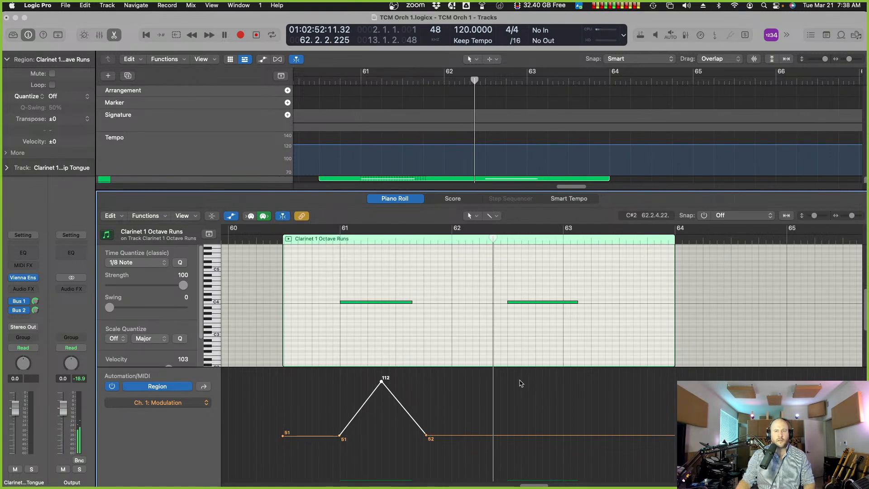
Draw a Modulation rise over the second octave run from 52 to 88 near bar 63, and play from before bar 61.
{"action": "left_click", "coordinate": [510, 436]}
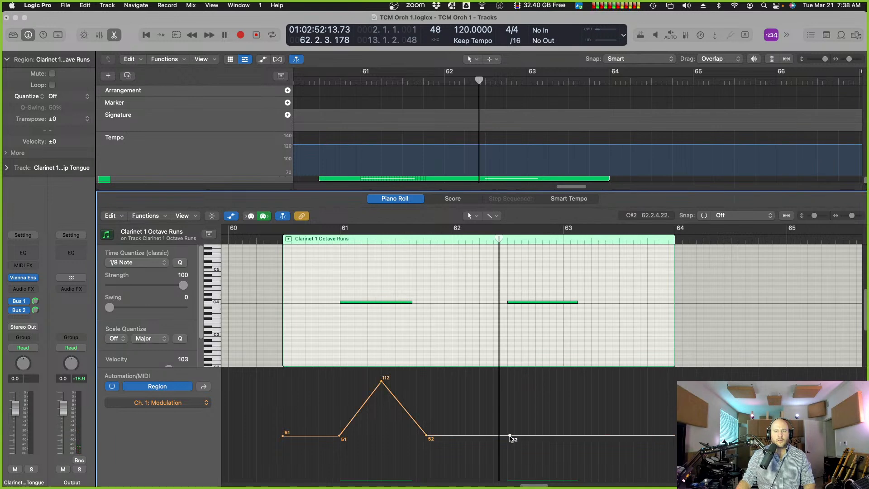
{"action": "left_click_drag", "start_coordinate": [510, 436], "coordinate": [561, 403]}
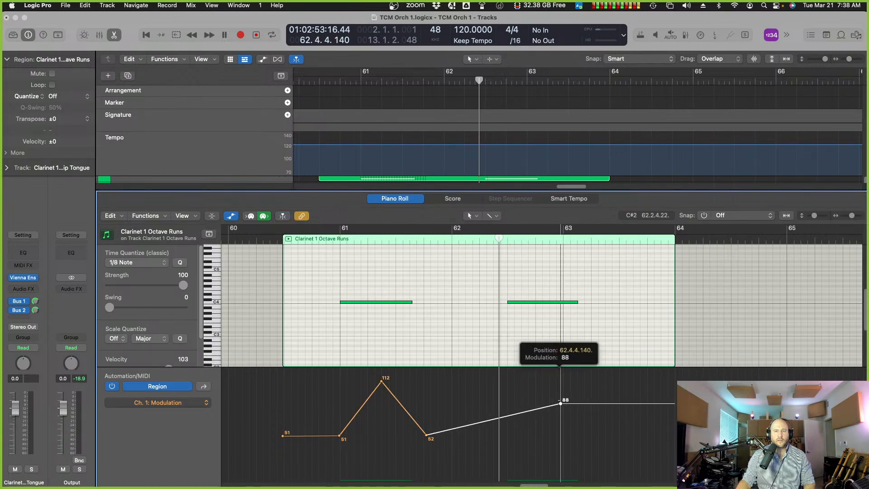
{"action": "left_click_drag", "start_coordinate": [511, 416], "coordinate": [511, 435]}
{"action": "left_click", "coordinate": [323, 240]}
{"action": "key", "text": "space"}
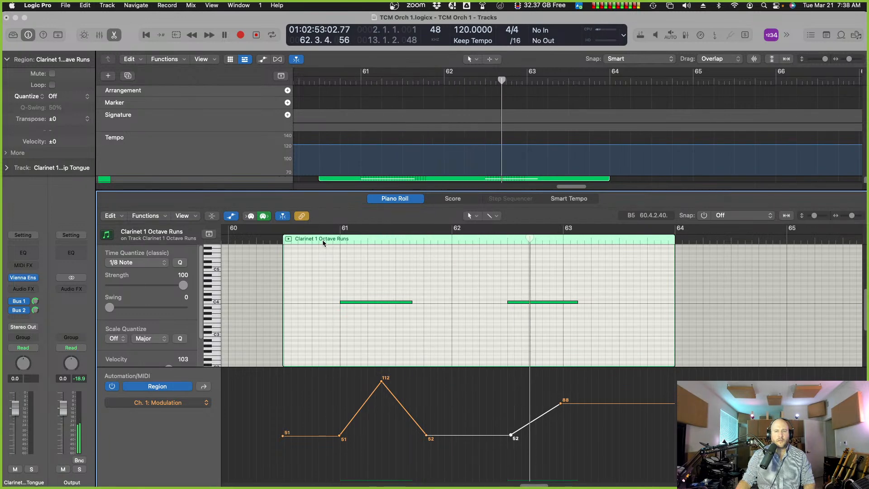
Close the piano roll and return to the clarinet regions in the arrangement.
{"action": "key", "text": "e"}
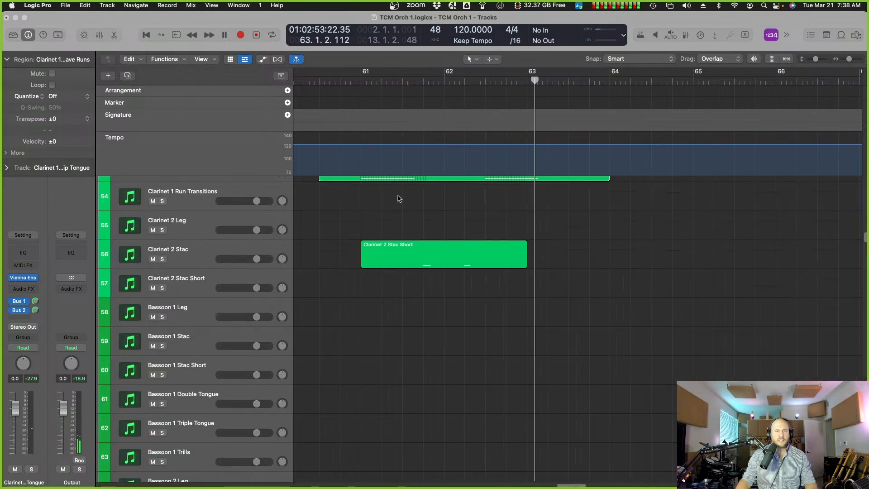
{"action": "scroll", "coordinate": [456, 281], "scroll_direction": "up", "scroll_amount": 5}
{"action": "scroll", "coordinate": [406, 233], "scroll_direction": "up", "scroll_amount": 3}
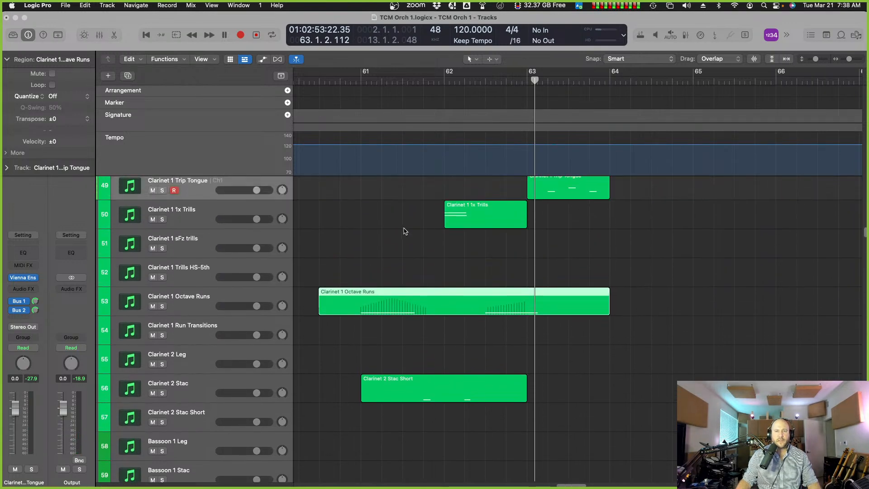
Open the Clarinet 2 Stac Short and Clarinet 1 1x Trills regions together in the piano roll, with the playhead just before bar 61.
{"action": "left_click", "coordinate": [454, 388]}
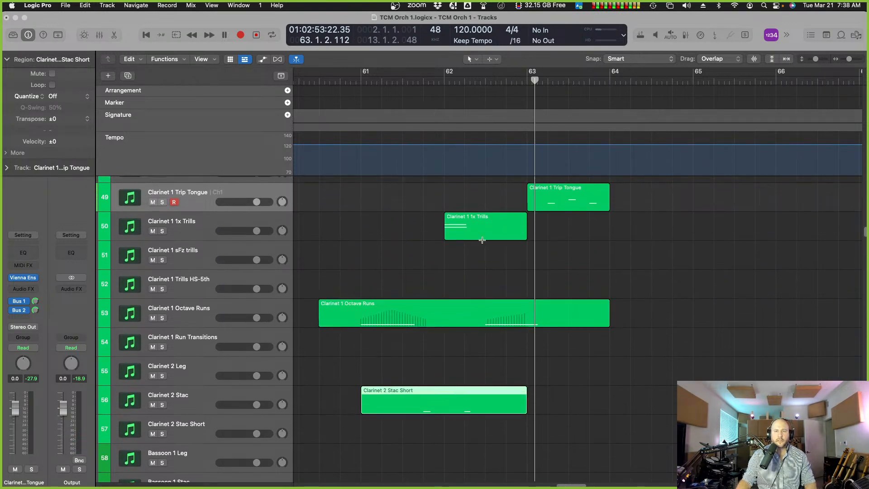
{"action": "left_click", "coordinate": [473, 217], "text": "shift"}
{"action": "key", "text": "e"}
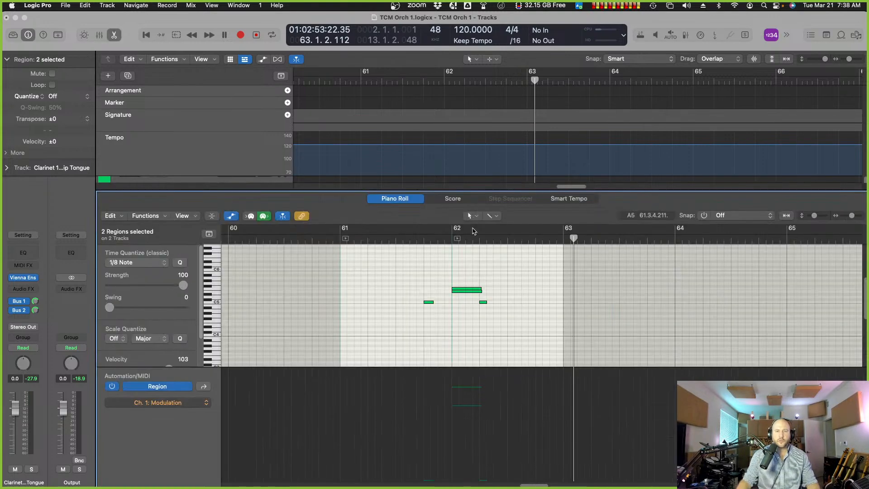
{"action": "scroll", "coordinate": [393, 247], "scroll_direction": "up", "scroll_amount": 2}
{"action": "left_click", "coordinate": [334, 241]}
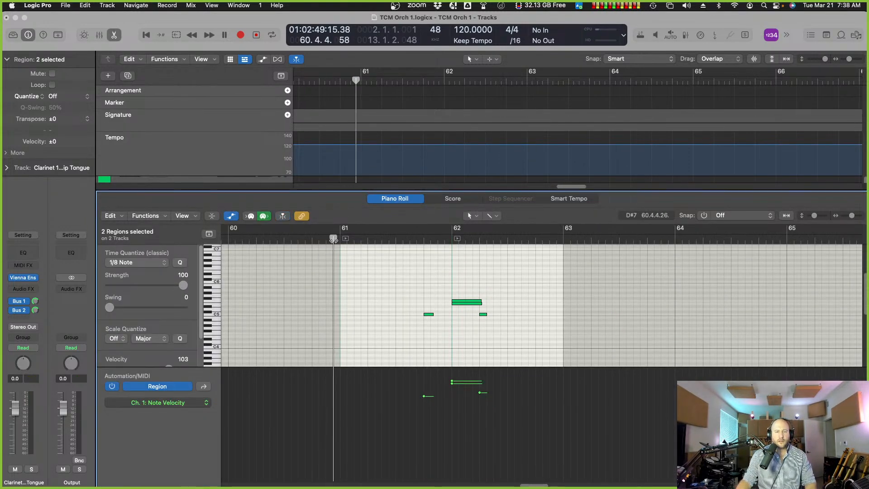
Raise the velocity of the first staccato note, just before bar 62, to 108 and audition the passage from before bar 61.
{"action": "left_click", "coordinate": [428, 313]}
{"action": "left_click_drag", "start_coordinate": [425, 397], "coordinate": [424, 385]}
{"action": "left_click", "coordinate": [337, 241]}
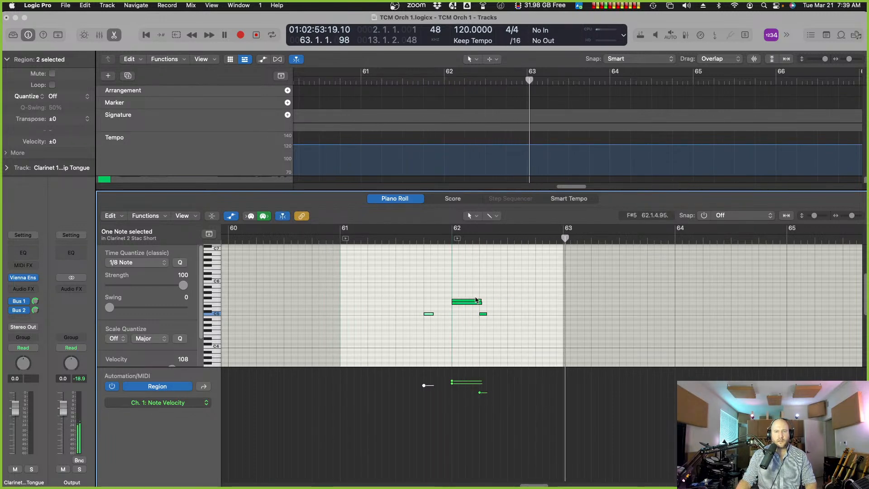
{"action": "key", "text": "space"}
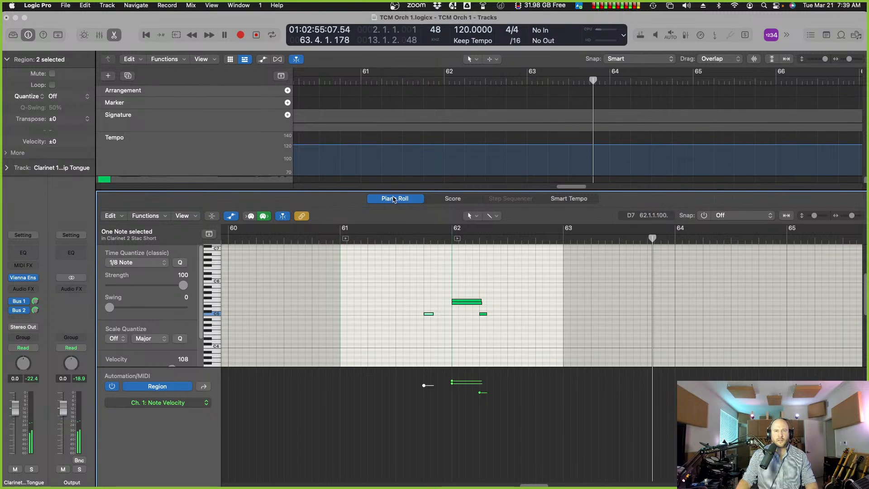
Open the Clarinet 1 Trip Tongue region in the piano roll, select its first note's velocity, and return to the arrangement.
{"action": "key", "text": "p"}
{"action": "scroll", "coordinate": [512, 260], "scroll_direction": "right", "scroll_amount": 2}
{"action": "double_click", "coordinate": [534, 205]}
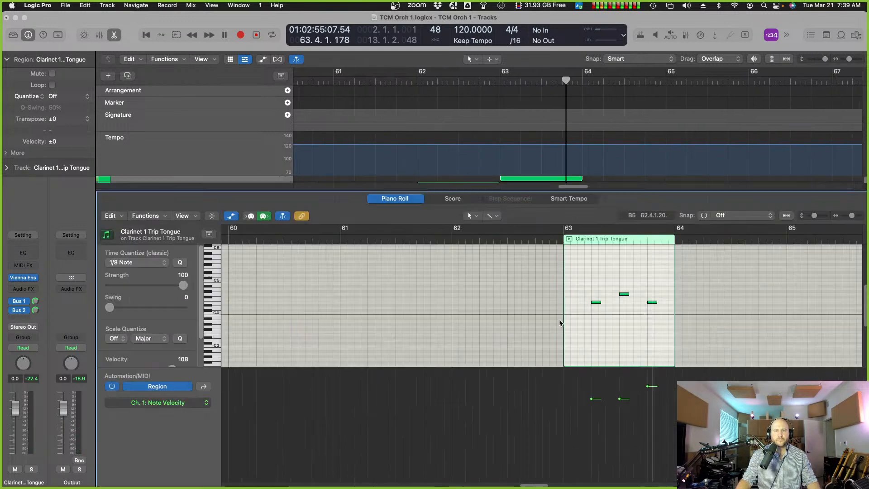
{"action": "left_click_drag", "start_coordinate": [552, 399], "coordinate": [609, 416]}
{"action": "key", "text": "p"}
{"action": "scroll", "coordinate": [453, 263], "scroll_direction": "up", "scroll_amount": 3}
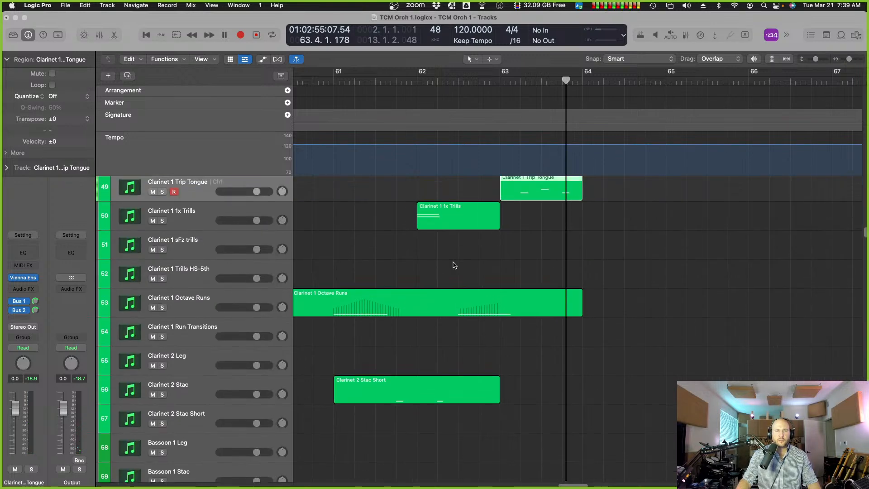
Deselect the regions and play the combined clarinet parts from just before bar 61 through bar 63.
{"action": "scroll", "coordinate": [412, 213], "scroll_direction": "left", "scroll_amount": 3}
{"action": "left_click", "coordinate": [369, 81]}
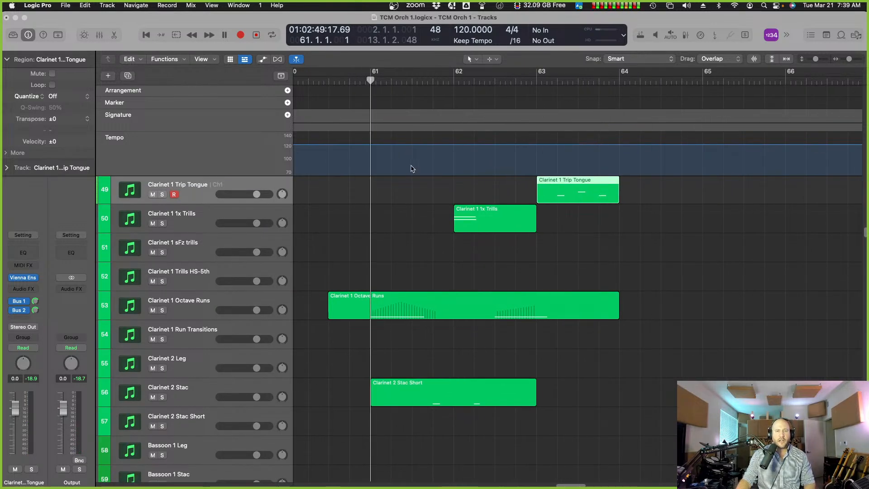
{"action": "left_click", "coordinate": [453, 388]}
{"action": "left_click", "coordinate": [432, 81]}
{"action": "left_click", "coordinate": [366, 81]}
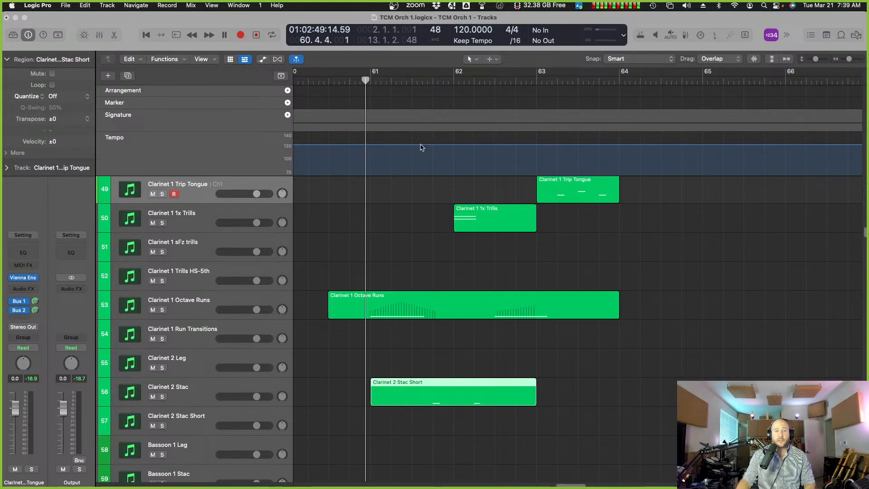
{"action": "left_click", "coordinate": [419, 334]}
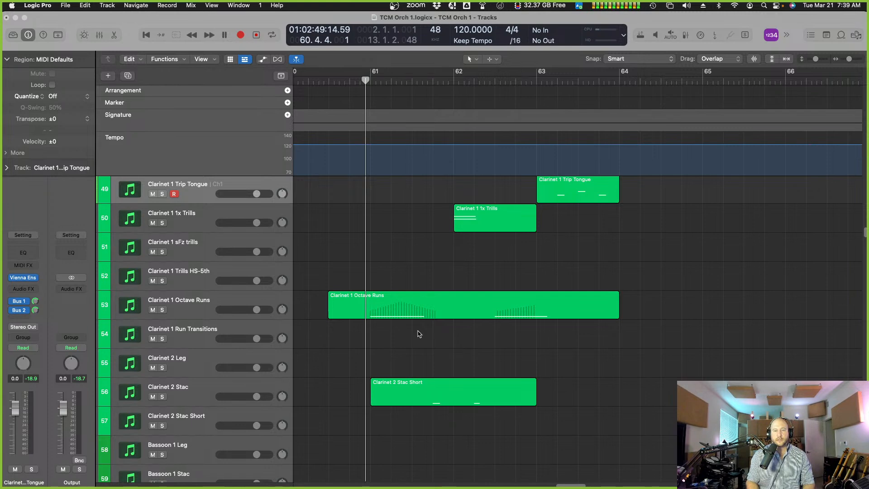
{"action": "left_click", "coordinate": [395, 336]}
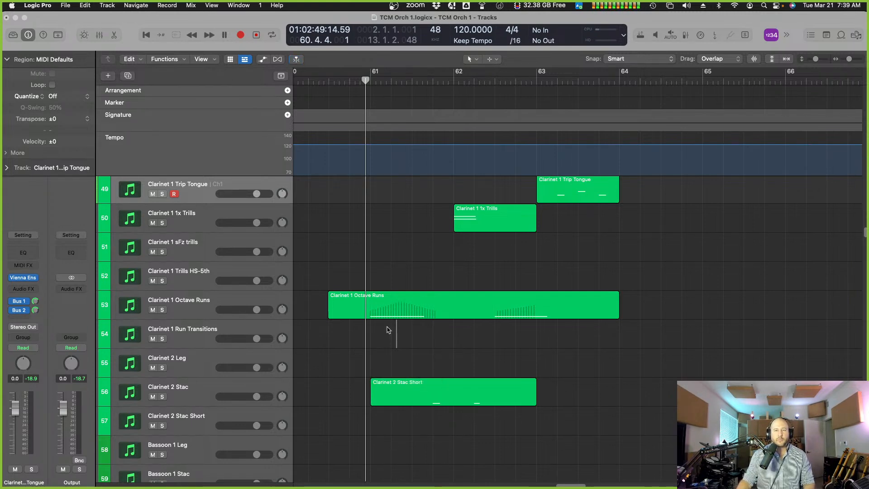
{"action": "key", "text": "space"}
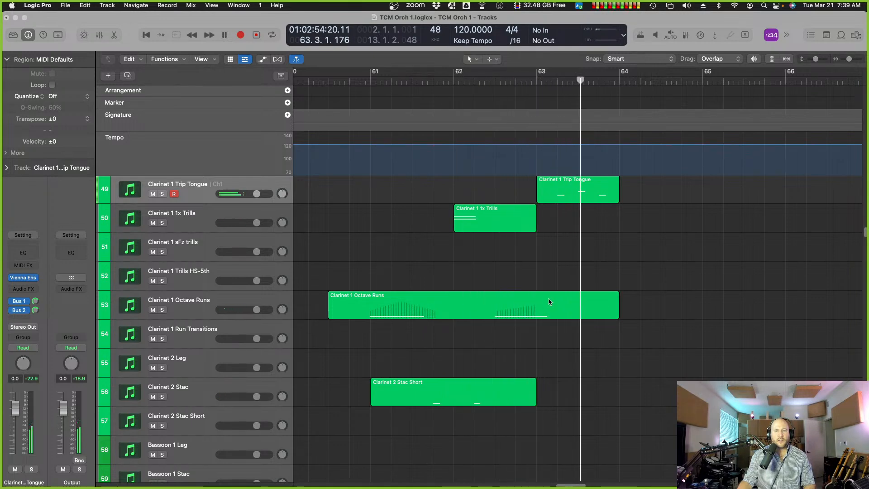
Extend the end of the Clarinet 1 Octave Runs region to about bar 67 and select its track.
{"action": "scroll", "coordinate": [583, 297], "scroll_direction": "right", "scroll_amount": 5}
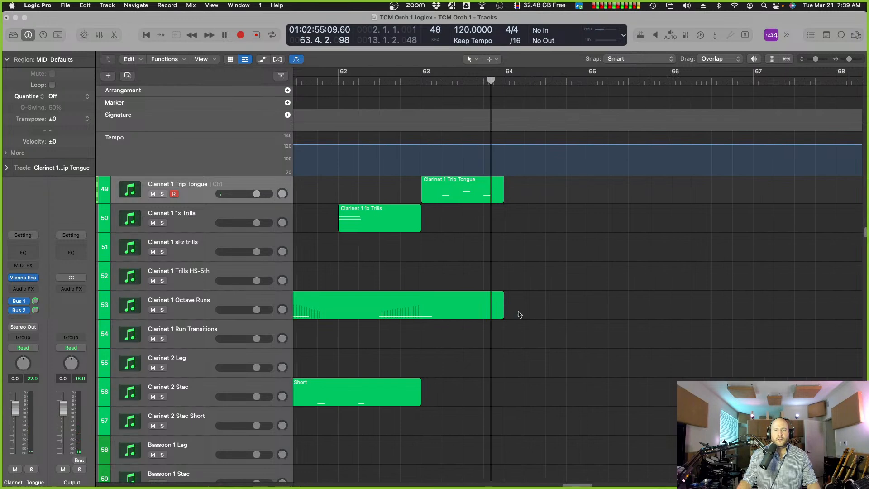
{"action": "left_click_drag", "start_coordinate": [506, 310], "coordinate": [750, 329]}
{"action": "scroll", "coordinate": [750, 329], "scroll_direction": "left", "scroll_amount": 2}
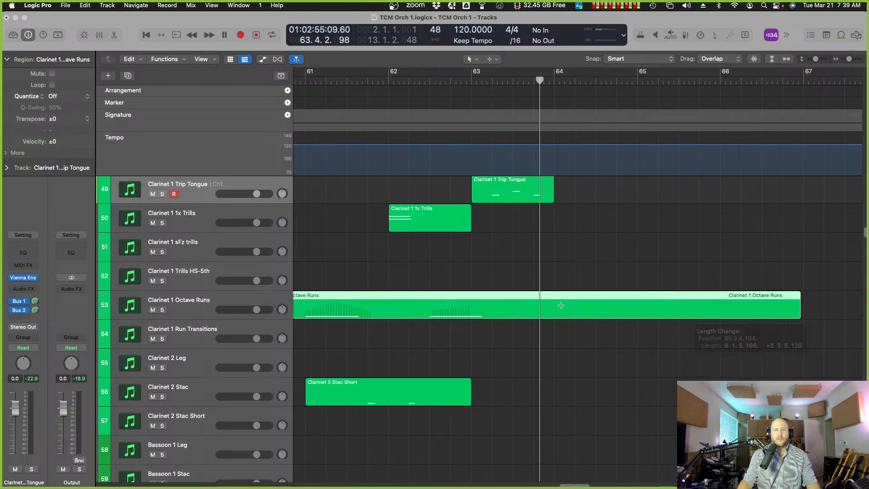
{"action": "left_click", "coordinate": [230, 295]}
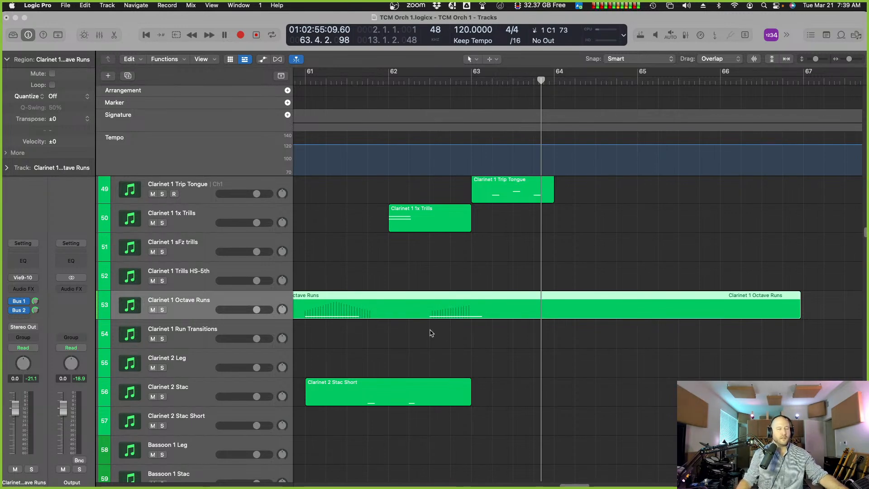
Inspect the octave run notes in the piano roll and try the Clarinet 1 Trills HS-5th track's sound.
{"action": "double_click", "coordinate": [419, 301]}
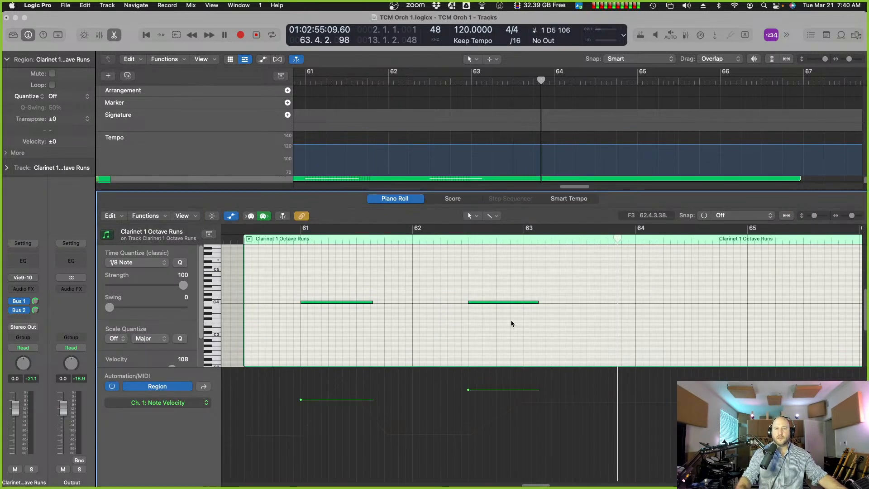
{"action": "double_click", "coordinate": [411, 202]}
{"action": "scroll", "coordinate": [373, 234], "scroll_direction": "up", "scroll_amount": 3}
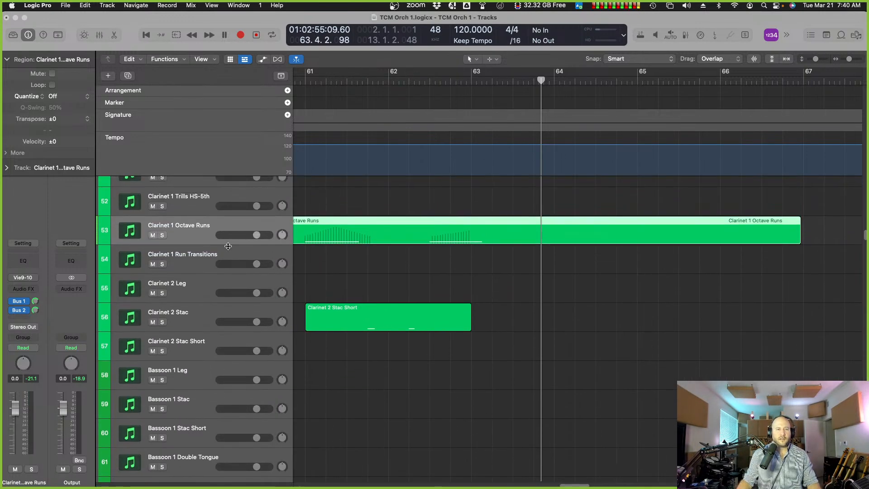
{"action": "left_click", "coordinate": [220, 203]}
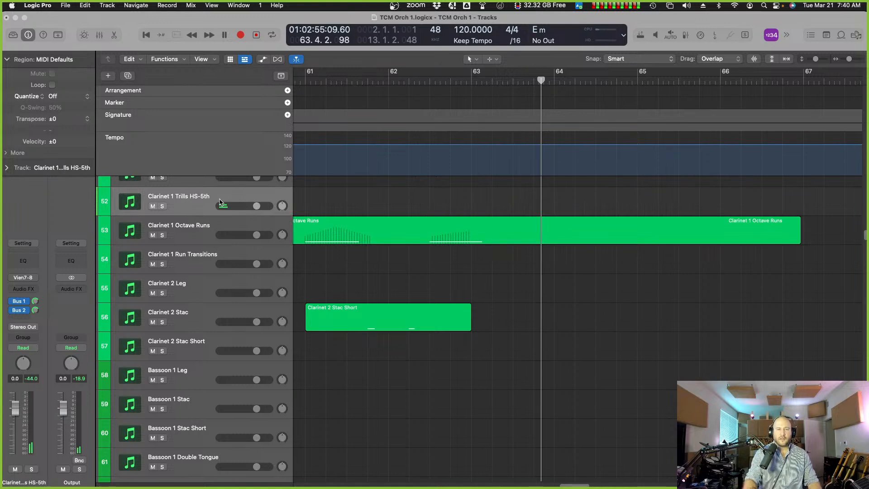
{"action": "key", "text": "Down"}
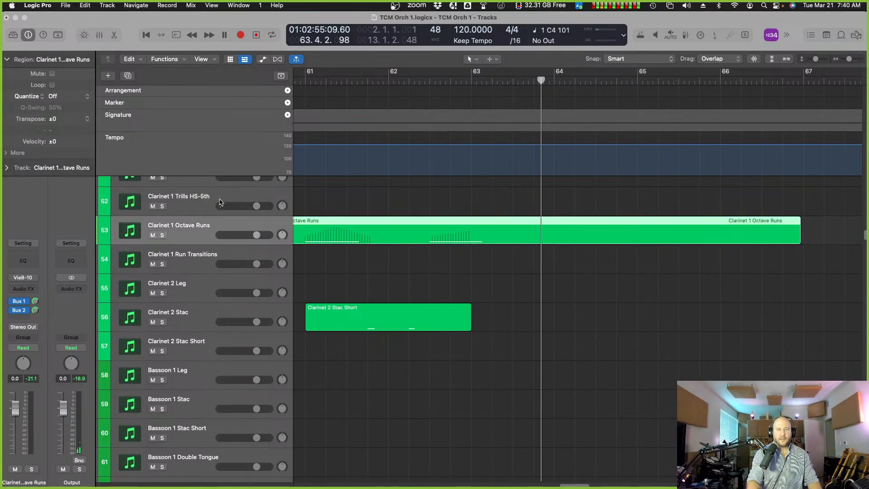
Play the clarinet parts from bar 61 to bar 64 with the Clarinet 1 Octave Runs track selected.
{"action": "scroll", "coordinate": [221, 202], "scroll_direction": "up", "scroll_amount": 2}
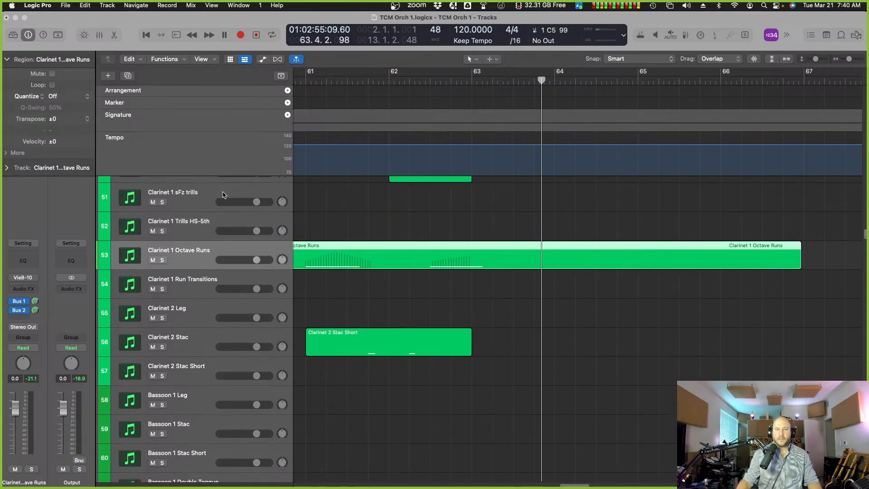
{"action": "scroll", "coordinate": [325, 163], "scroll_direction": "left", "scroll_amount": 2}
{"action": "left_click", "coordinate": [335, 80]}
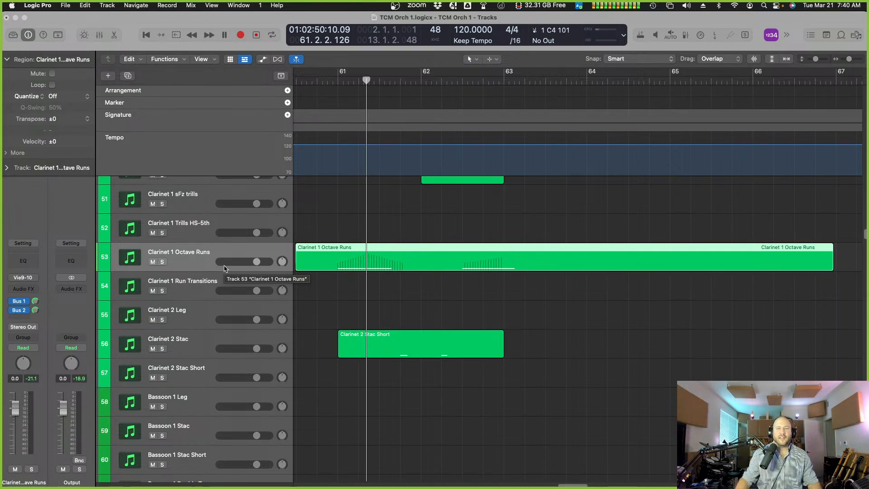
{"action": "scroll", "coordinate": [224, 268], "scroll_direction": "up", "scroll_amount": 2}
{"action": "left_click", "coordinate": [337, 81]}
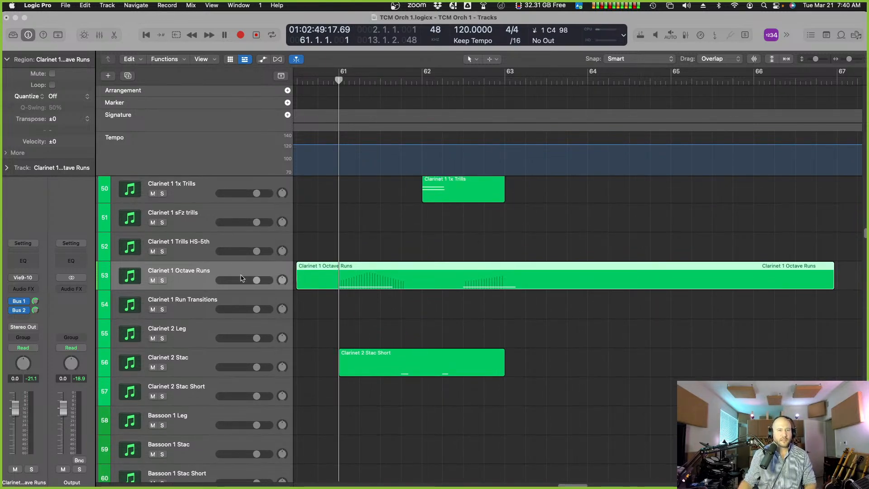
{"action": "left_click", "coordinate": [227, 294]}
{"action": "left_click", "coordinate": [205, 270]}
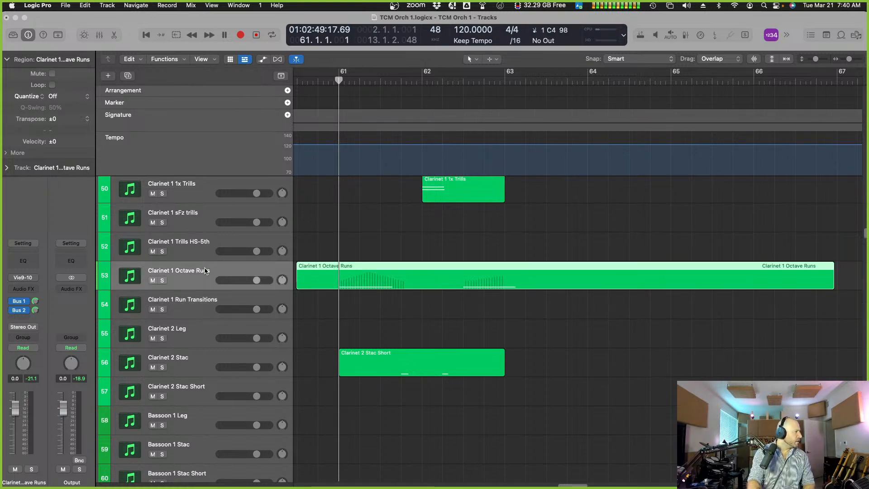
{"action": "key", "text": "space"}
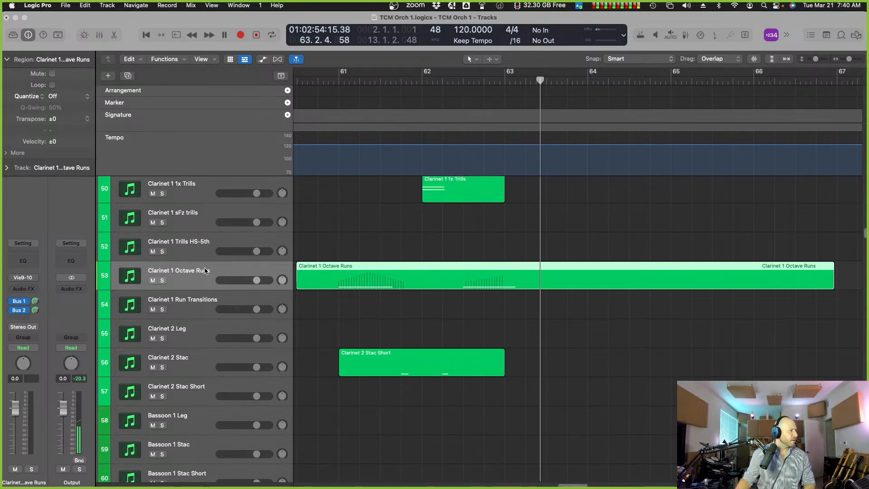
{"action": "key", "text": "space"}
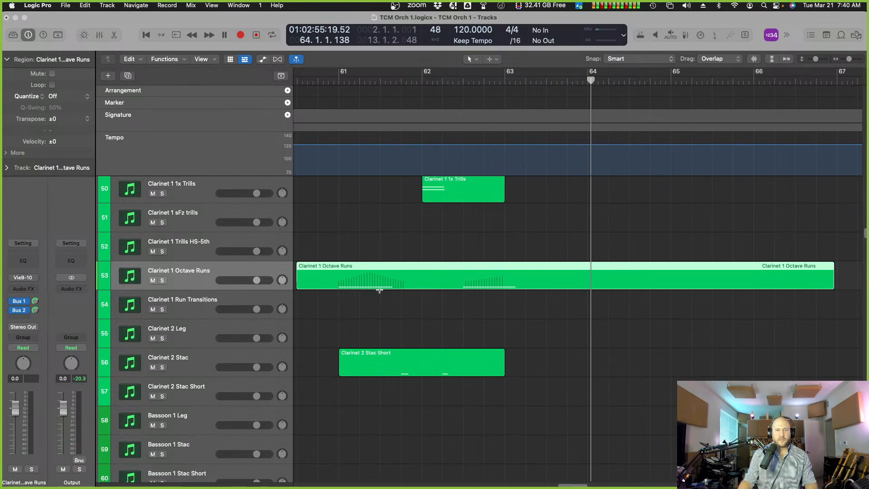
Replay the clarinet passage twice from just before bar 61, running to about bar 64.
{"action": "key", "text": "super+Left"}
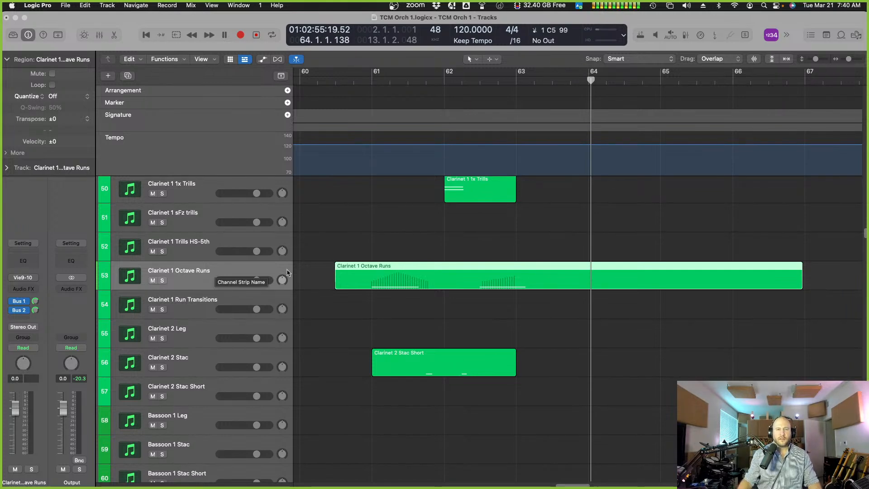
{"action": "scroll", "coordinate": [393, 203], "scroll_direction": "up", "scroll_amount": 1}
{"action": "left_click", "coordinate": [358, 80]}
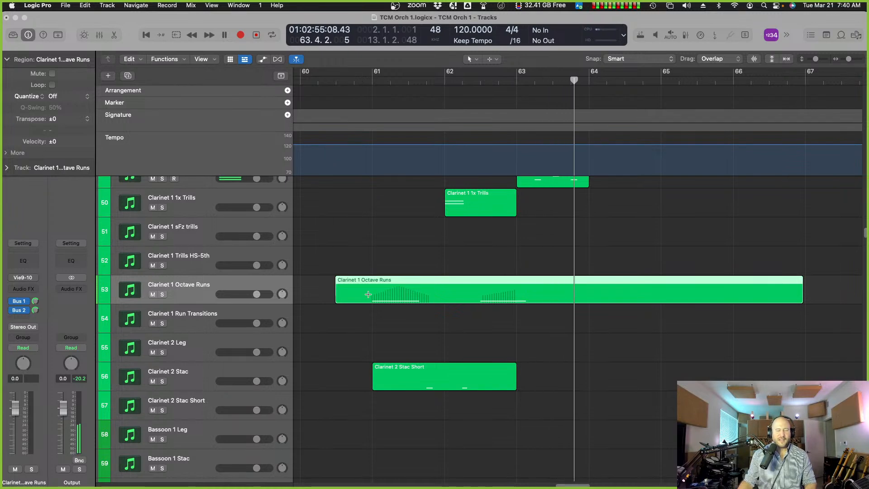
{"action": "key", "text": "space"}
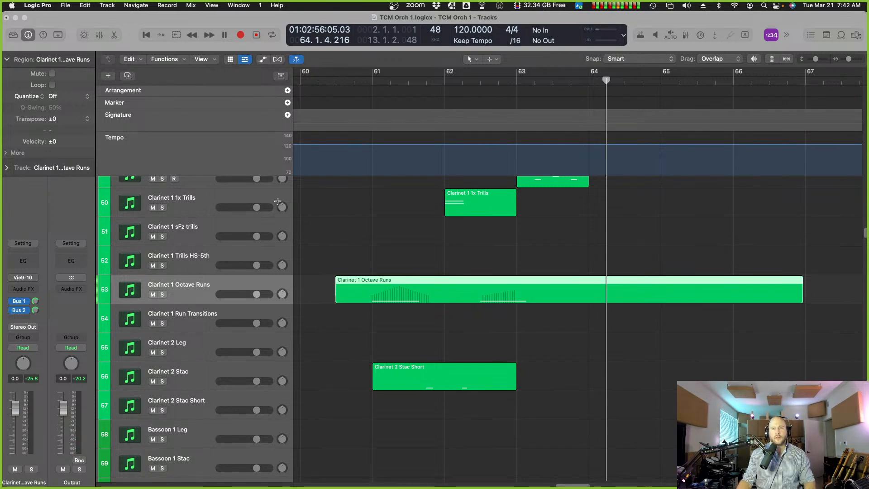
{"action": "left_click", "coordinate": [369, 78]}
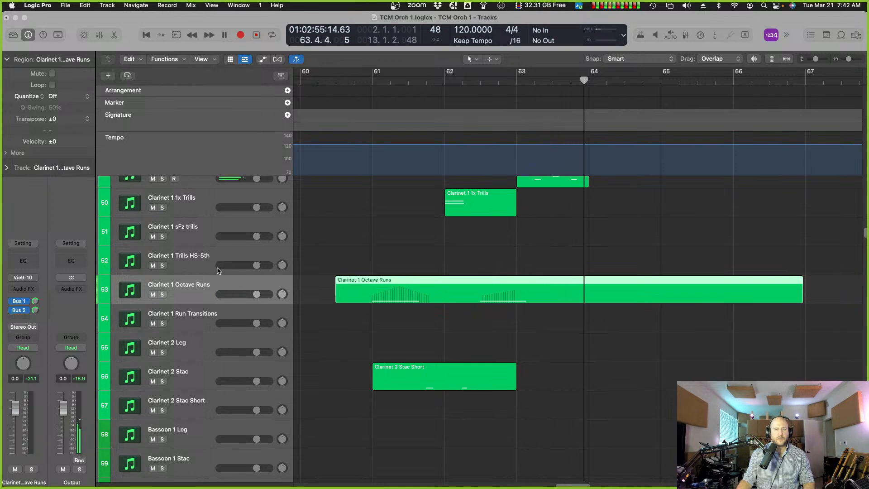
Perform trills on the Clarinet 1 Trills HS-5th track during playback from bar 61, and capture the performance as a region.
{"action": "left_click", "coordinate": [203, 264]}
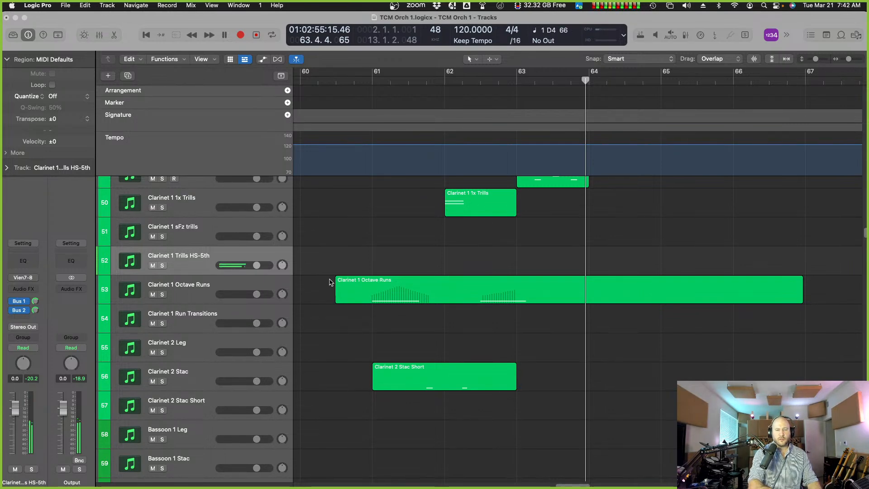
{"action": "scroll", "coordinate": [329, 282], "scroll_direction": "up", "scroll_amount": 1}
{"action": "scroll", "coordinate": [453, 289], "scroll_direction": "right", "scroll_amount": 3}
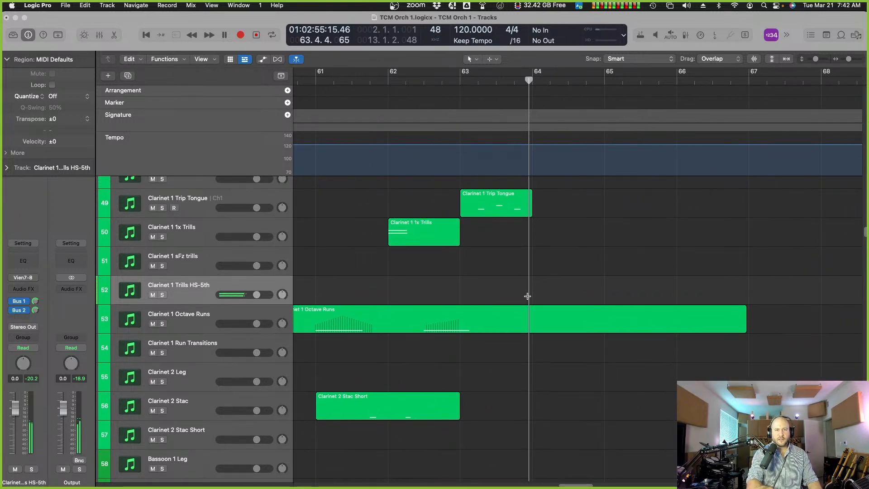
{"action": "scroll", "coordinate": [529, 299], "scroll_direction": "up", "scroll_amount": 1}
{"action": "scroll", "coordinate": [530, 299], "scroll_direction": "left", "scroll_amount": 1}
{"action": "key", "text": "super+Left"}
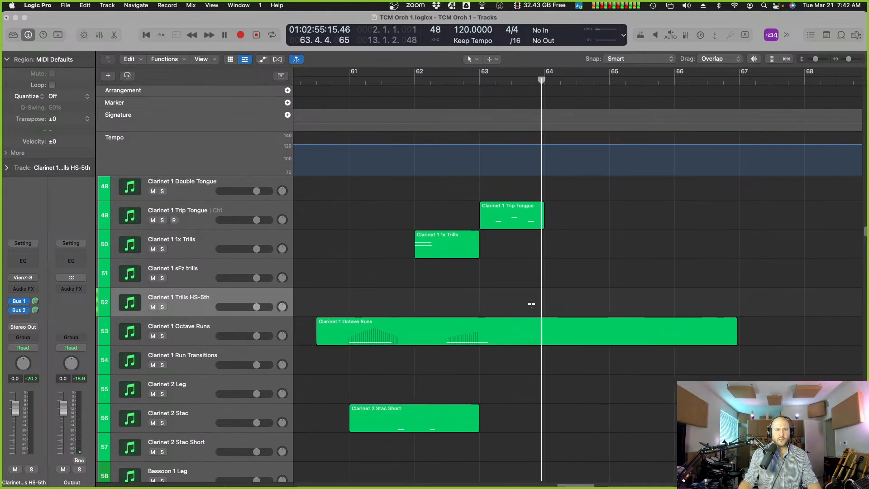
{"action": "left_click", "coordinate": [408, 83]}
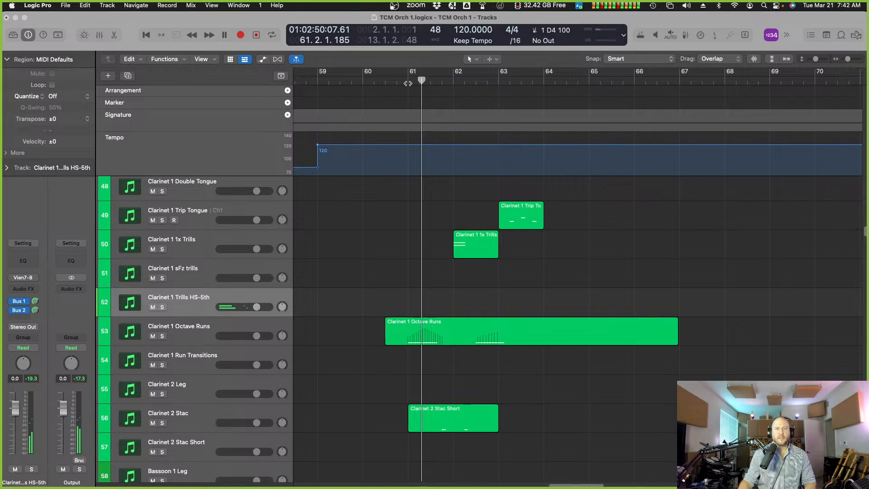
{"action": "left_click", "coordinate": [408, 83]}
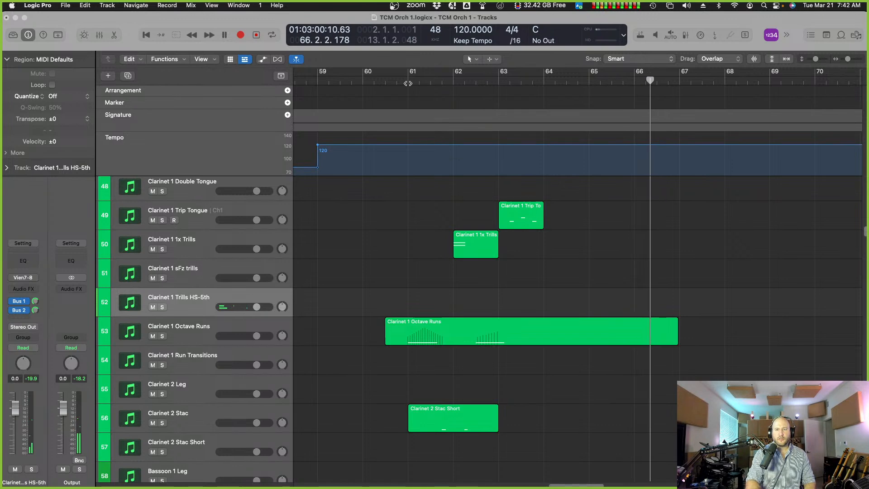
{"action": "key", "text": "space"}
{"action": "key", "text": "shift+r"}
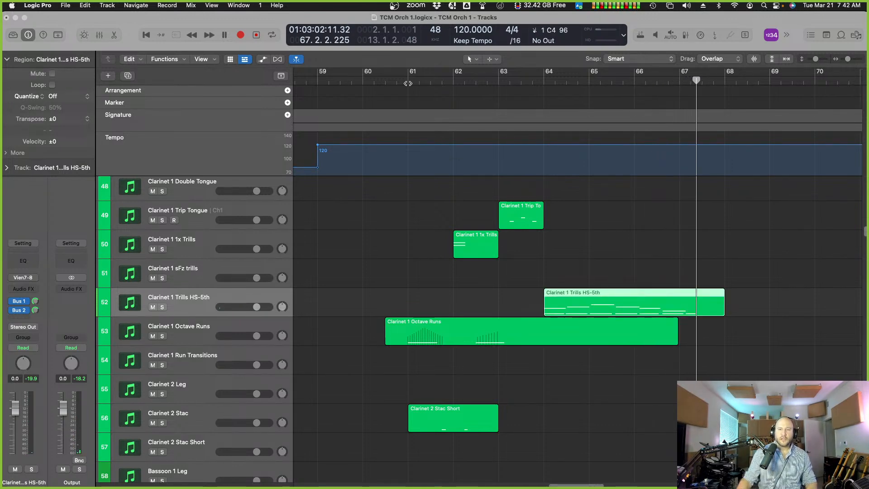
Open the captured Clarinet 1 Trills HS-5th region in the piano roll and quantize all its notes to 1/8 notes.
{"action": "double_click", "coordinate": [630, 295]}
{"action": "left_click_drag", "start_coordinate": [324, 284], "coordinate": [685, 333]}
{"action": "key", "text": "q"}
{"action": "left_click", "coordinate": [602, 336]}
Move the last seven trill notes one eighth note earlier, so the group starts on beat 3 of bar 65.
{"action": "left_click_drag", "start_coordinate": [494, 284], "coordinate": [684, 322]}
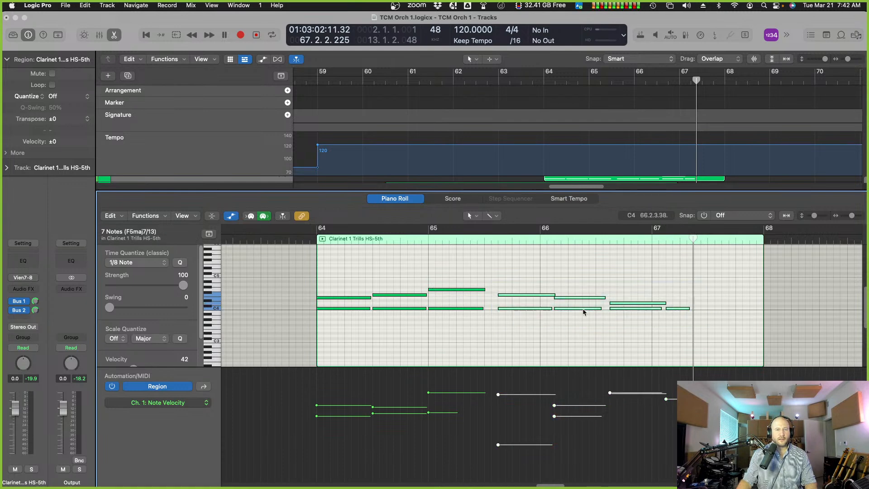
{"action": "left_click_drag", "start_coordinate": [527, 297], "coordinate": [514, 299]}
{"action": "left_click", "coordinate": [557, 322]}
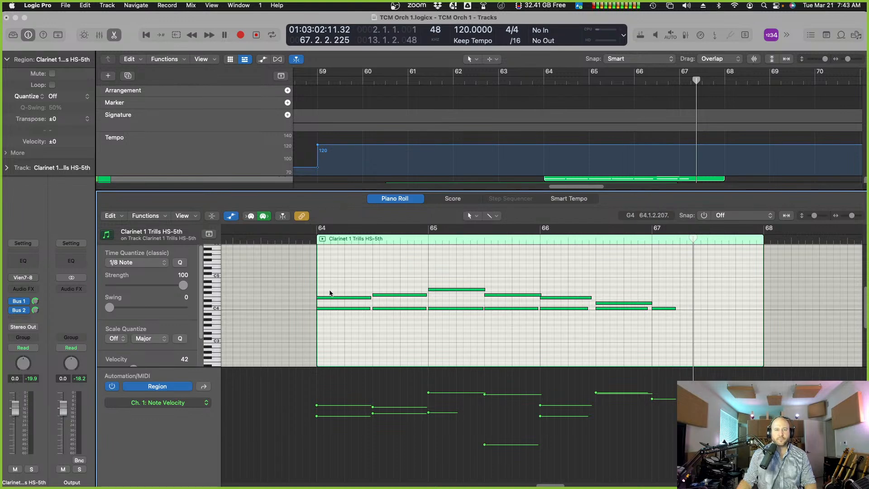
Extend the trills region's start to just before bar 64, and lower the bottom note of the trill at bar 66 beat 3 a semitone.
{"action": "left_click_drag", "start_coordinate": [317, 281], "coordinate": [648, 349]}
{"action": "left_click", "coordinate": [649, 339]}
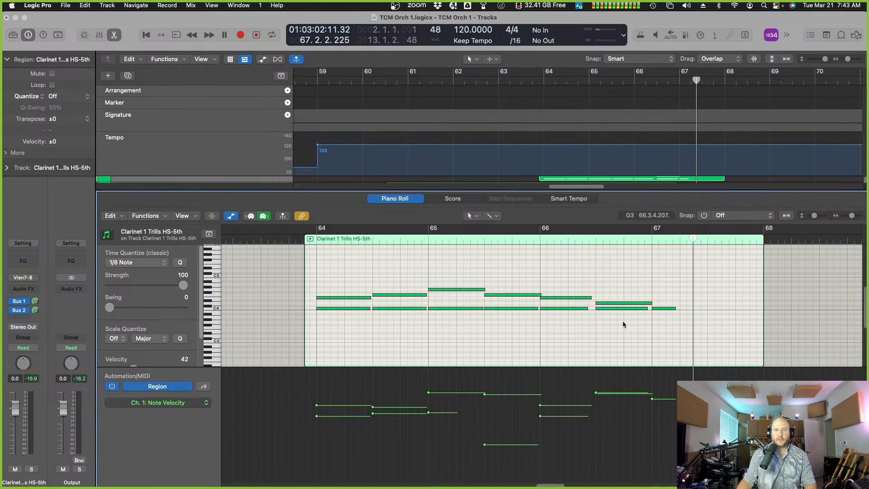
{"action": "left_click_drag", "start_coordinate": [618, 309], "coordinate": [618, 315]}
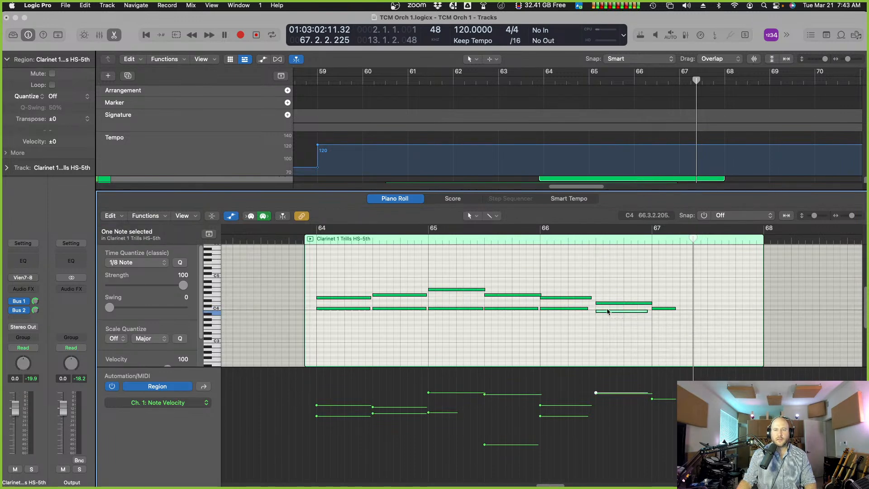
Duplicate the final C4 note at bar 67 up to D4 and play the trill phrase from the region's start.
{"action": "left_click_drag", "start_coordinate": [353, 284], "coordinate": [662, 306]}
{"action": "left_click", "coordinate": [670, 327]}
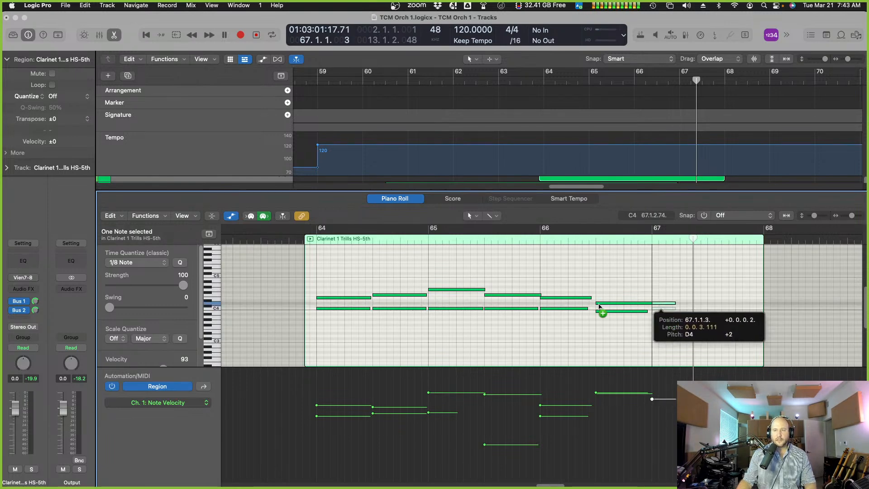
{"action": "left_click", "coordinate": [424, 271]}
{"action": "left_click", "coordinate": [319, 241]}
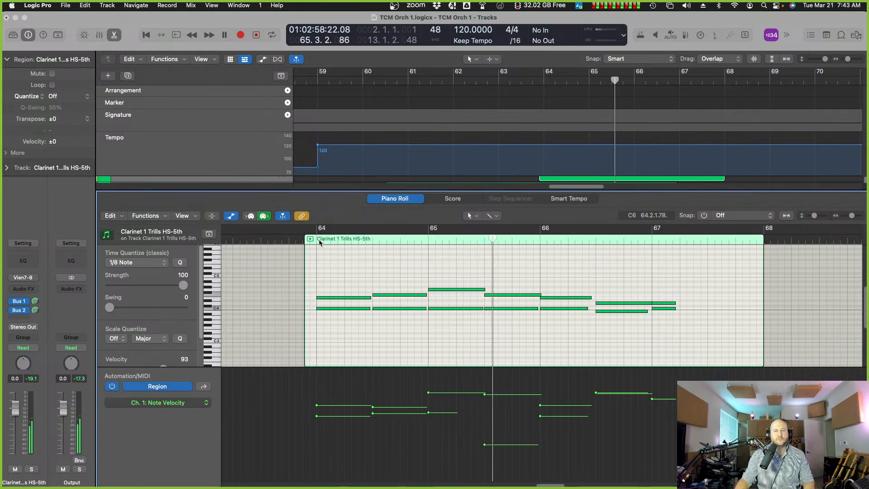
Trim the end of the G4 note at bar 65, play the phrase back, and lengthen the first E4 and C4 notes to meet the following notes.
{"action": "left_click", "coordinate": [484, 291]}
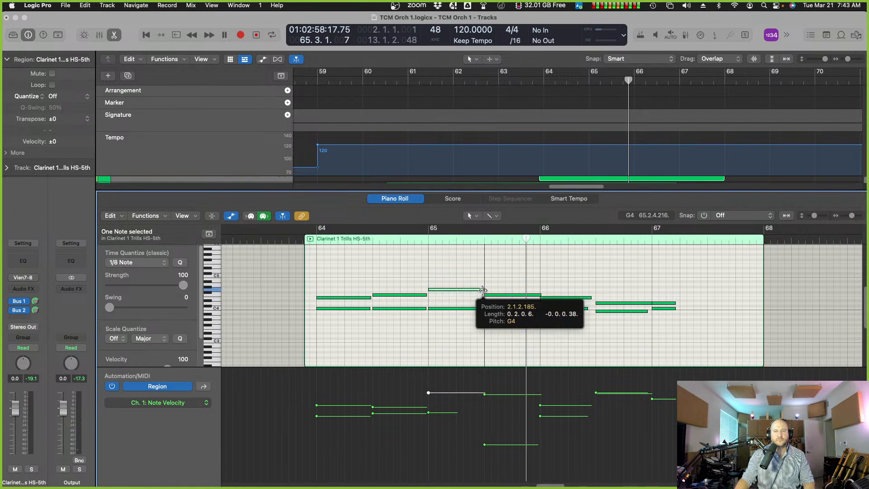
{"action": "left_click", "coordinate": [298, 236]}
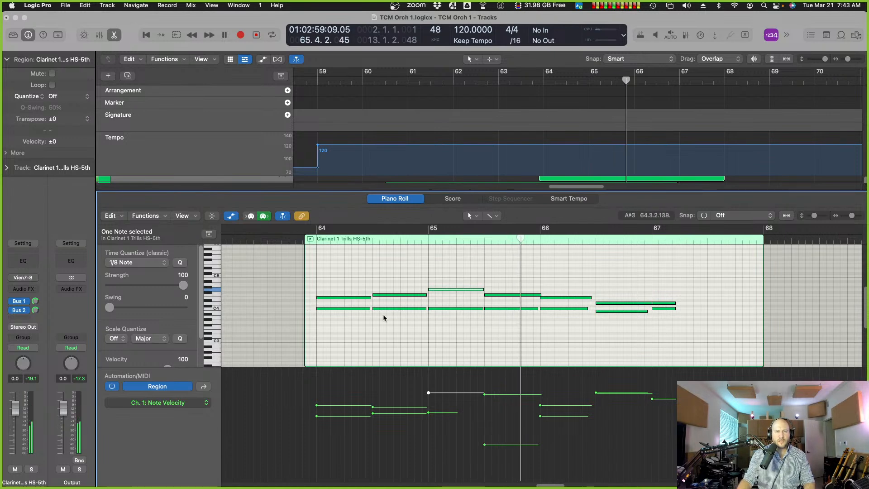
{"action": "left_click_drag", "start_coordinate": [354, 292], "coordinate": [370, 307]}
Force legato on all notes in the Clarinet 1 Trills region by trimming note ends to following notes, and play it back.
{"action": "left_click_drag", "start_coordinate": [347, 279], "coordinate": [661, 337]}
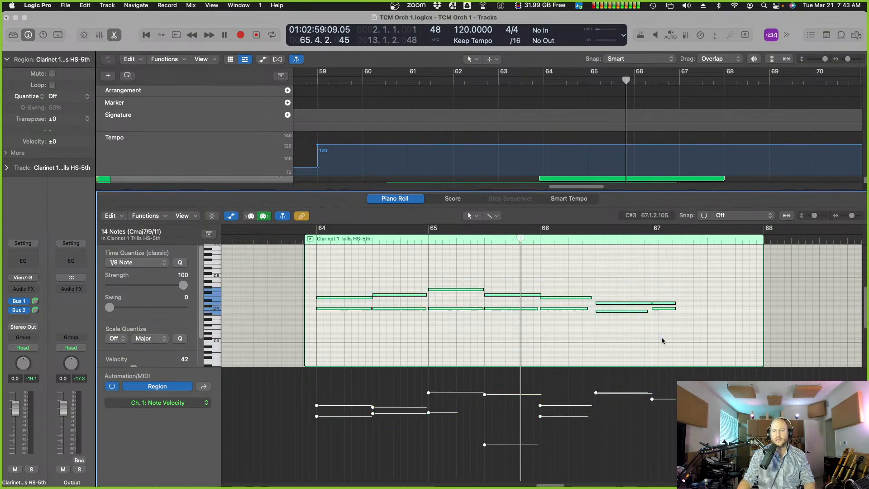
{"action": "right_click", "coordinate": [355, 301]}
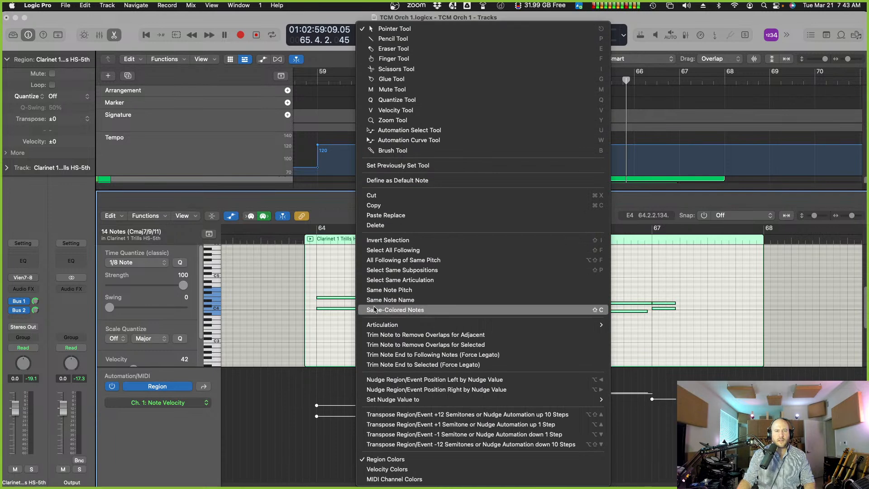
{"action": "left_click", "coordinate": [425, 355]}
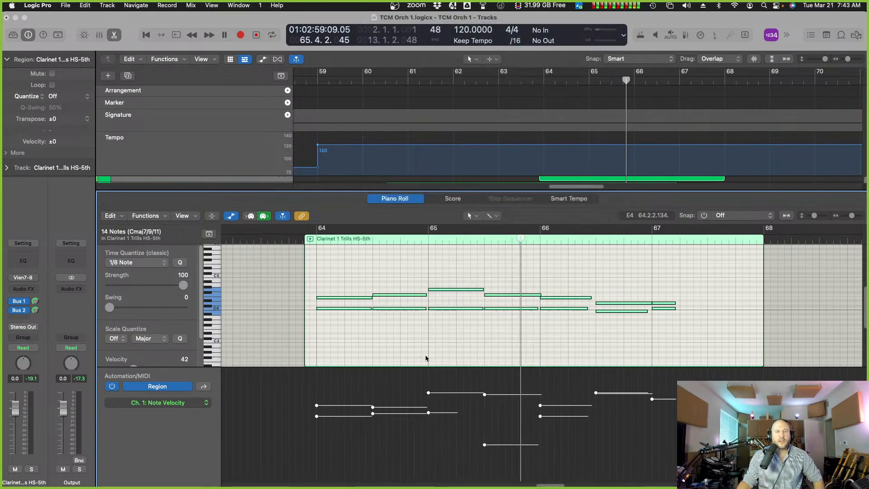
{"action": "left_click", "coordinate": [430, 220]}
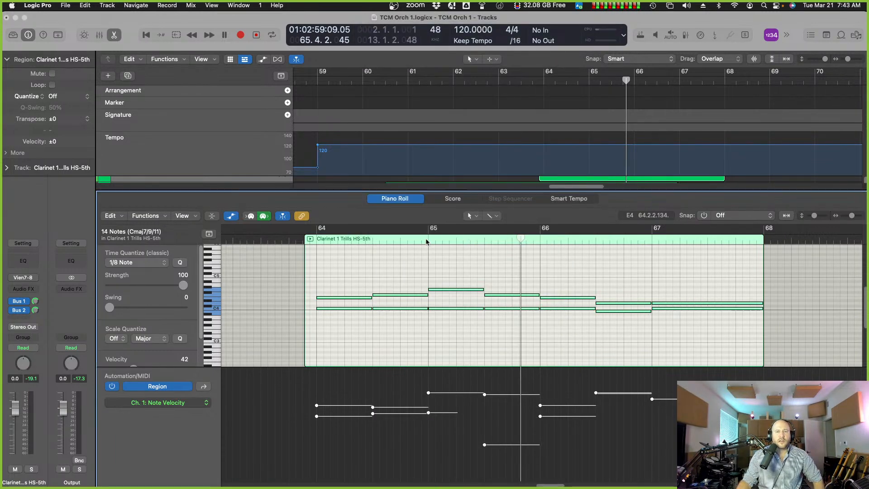
{"action": "left_click", "coordinate": [617, 276]}
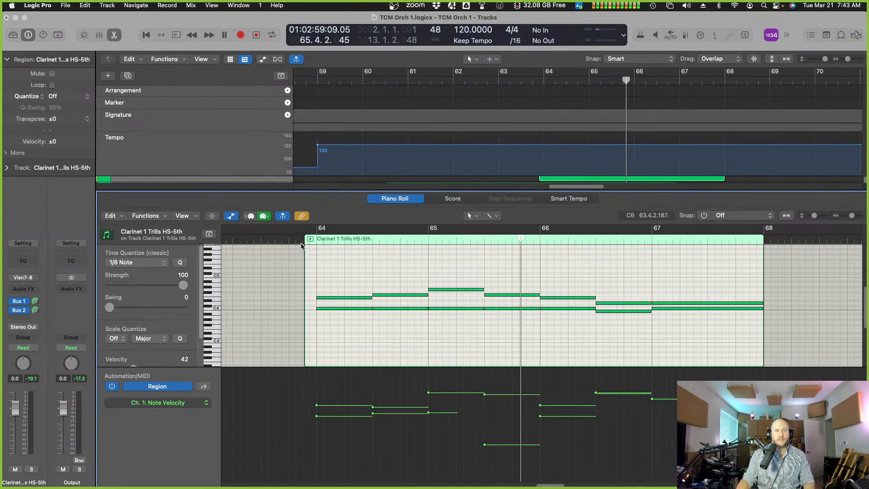
{"action": "left_click", "coordinate": [291, 241]}
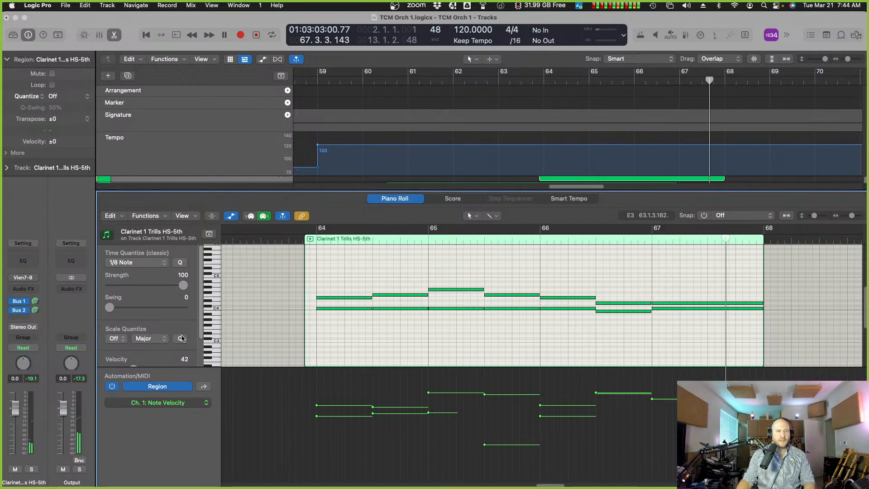
Display the region's Modulation automation, raise it to a peak of 77 at bar 66, and play the phrase back.
{"action": "left_click", "coordinate": [177, 403]}
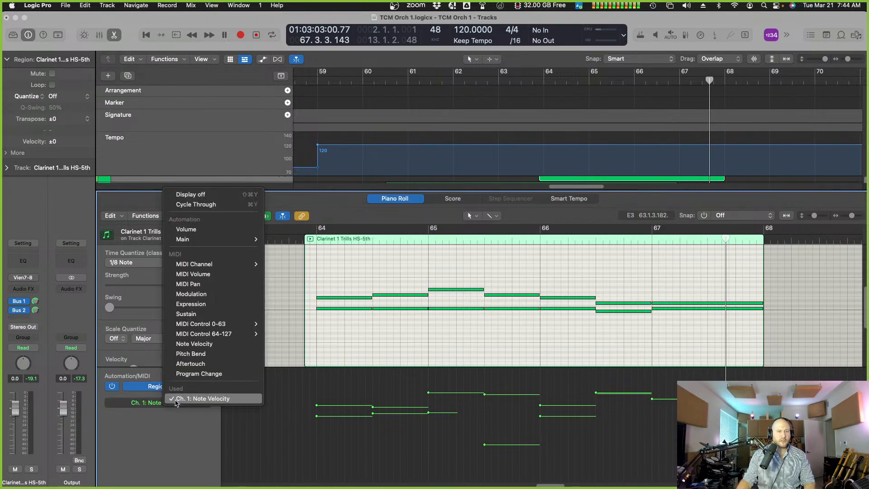
{"action": "left_click", "coordinate": [204, 295]}
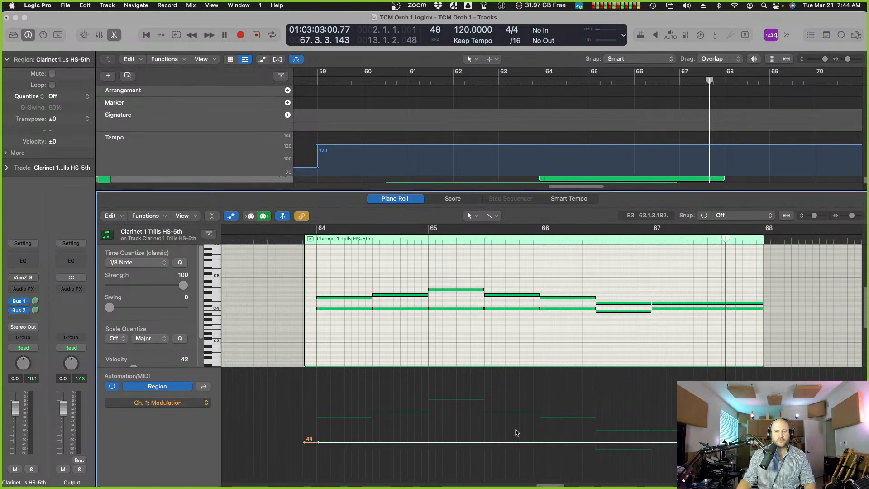
{"action": "left_click_drag", "start_coordinate": [541, 442], "coordinate": [541, 413]}
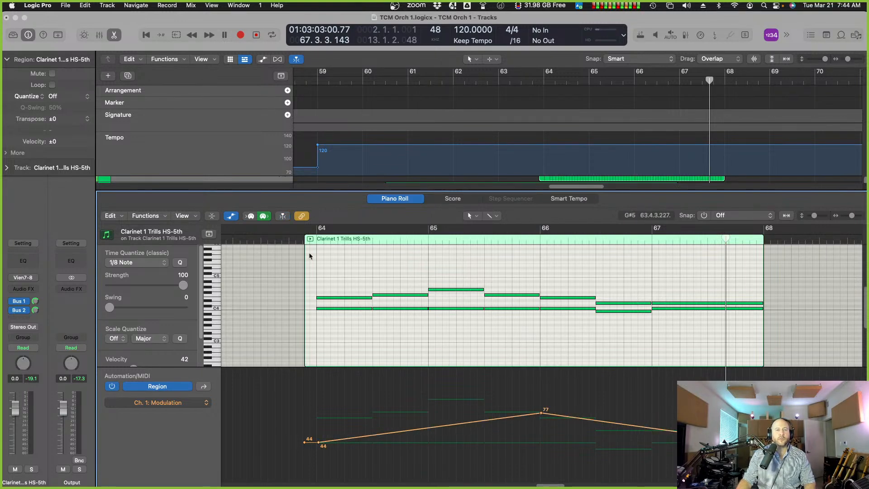
{"action": "left_click", "coordinate": [291, 243]}
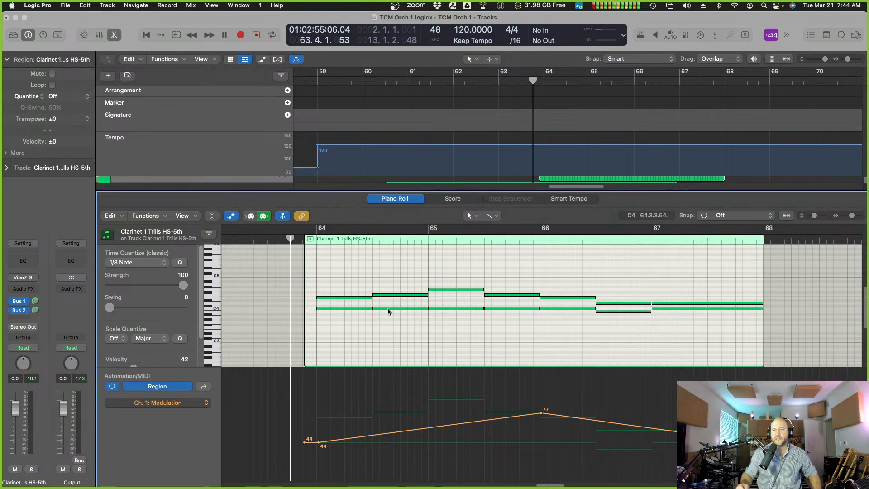
{"action": "mouse_move", "coordinate": [389, 311]}
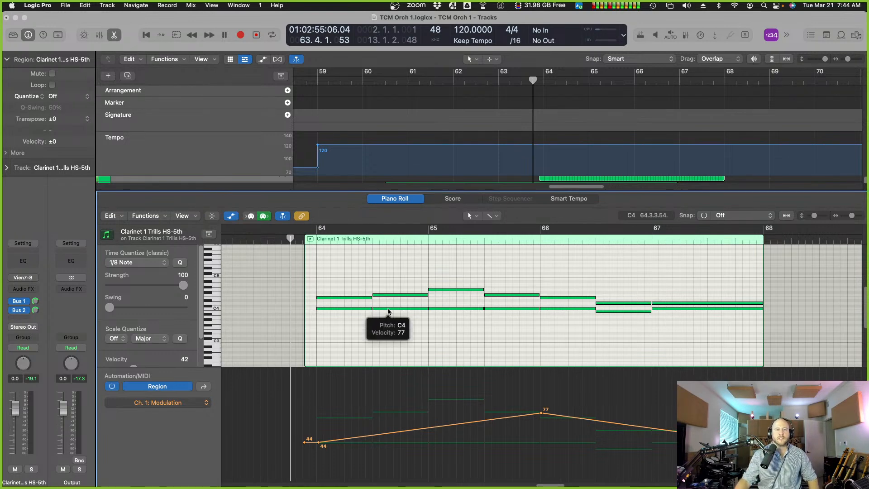
{"action": "key", "text": "space"}
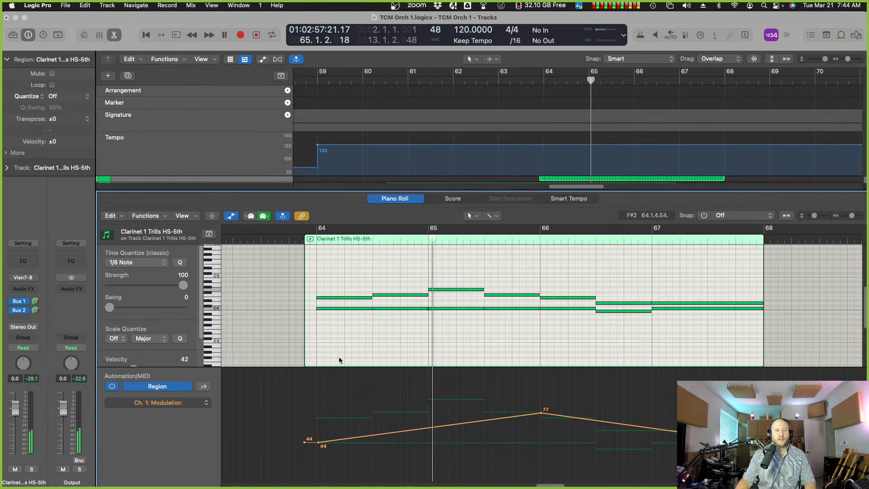
{"action": "key", "text": "space"}
Raise the modulation curve to 68 at bar 64 and 95 at bar 66, lift its end, and play the phrase.
{"action": "left_click_drag", "start_coordinate": [319, 442], "coordinate": [318, 426]}
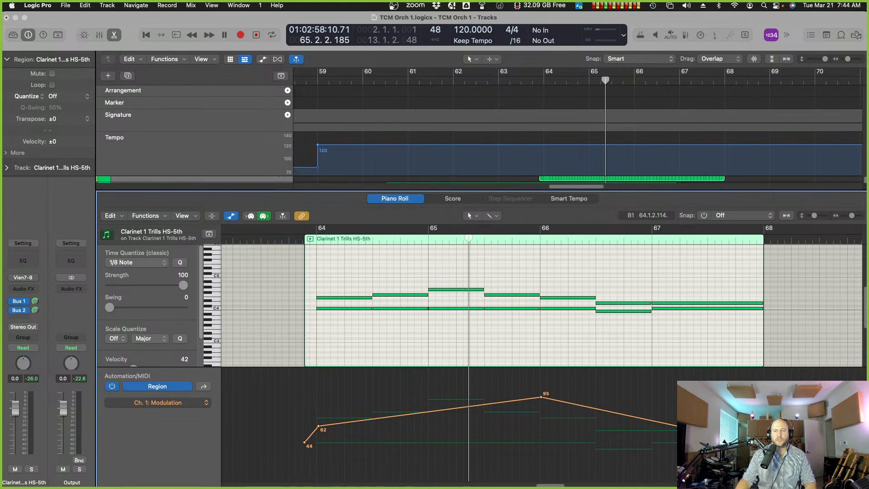
{"action": "left_click_drag", "start_coordinate": [754, 442], "coordinate": [764, 422]}
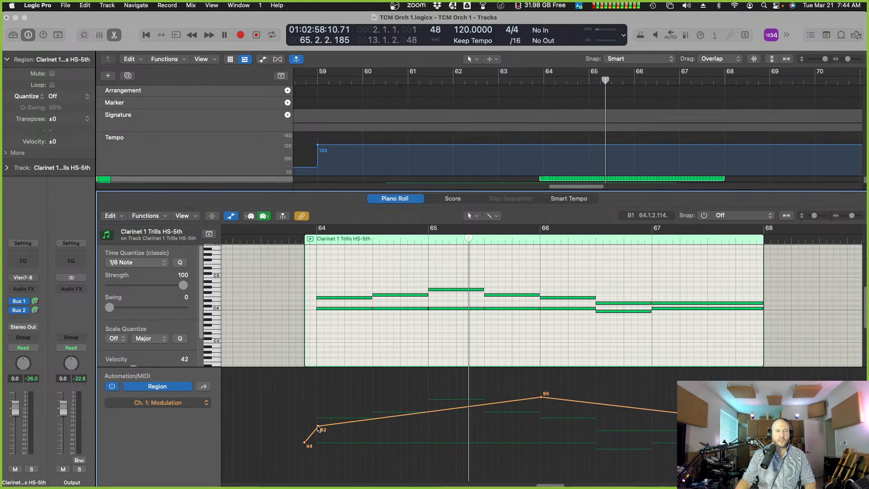
{"action": "left_click_drag", "start_coordinate": [318, 426], "coordinate": [318, 421]}
{"action": "left_click", "coordinate": [295, 229]}
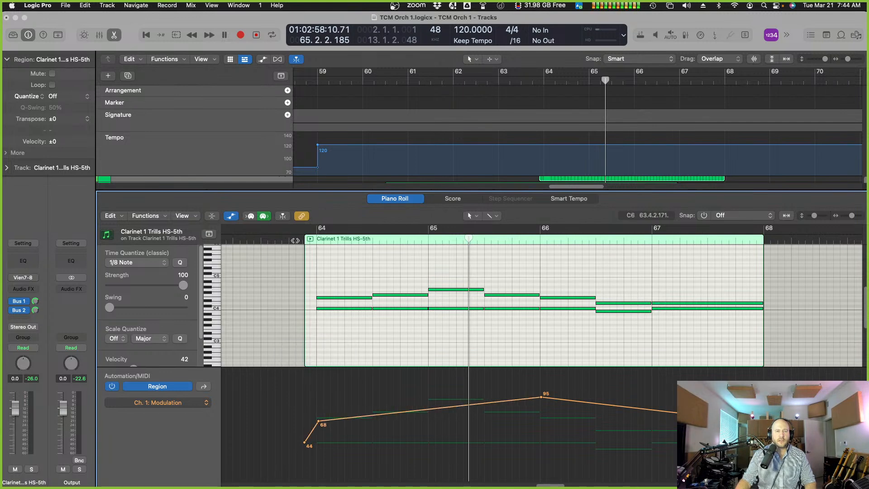
{"action": "key", "text": "space"}
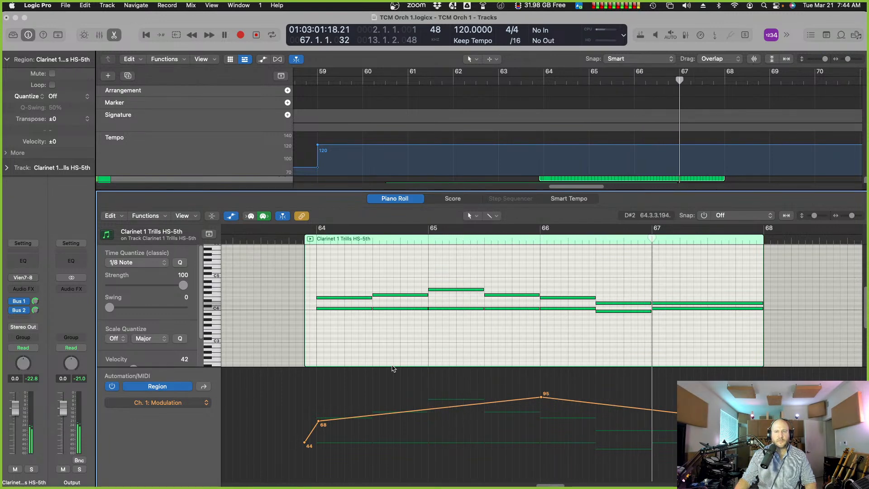
Lower the B3 note at bar 66 beat 3 to G3 and play the phrase from before the region.
{"action": "left_click", "coordinate": [597, 238]}
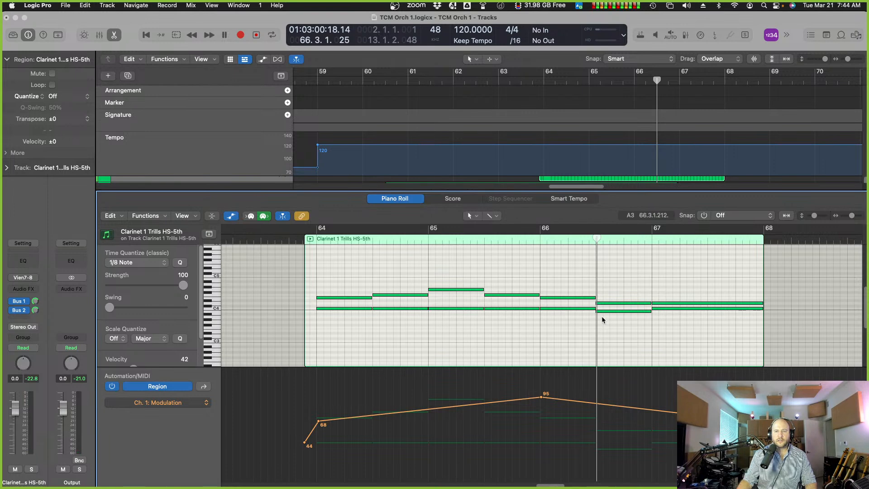
{"action": "left_click_drag", "start_coordinate": [603, 314], "coordinate": [604, 326]}
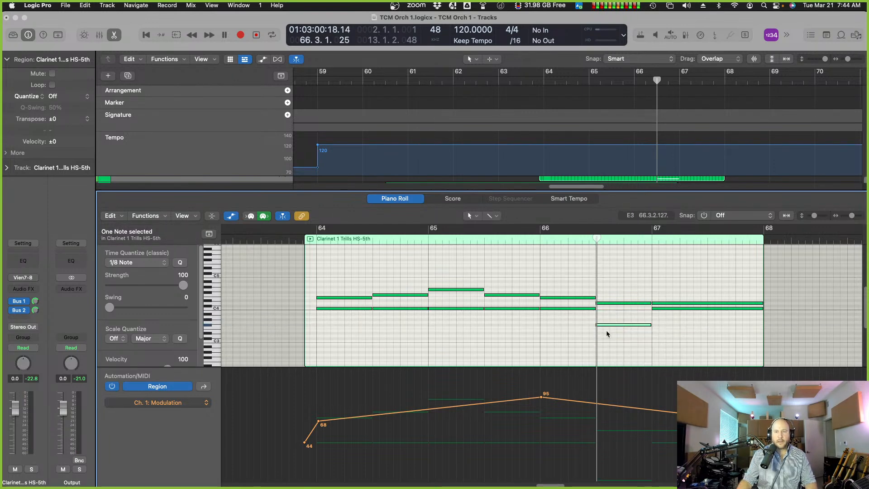
{"action": "key", "text": "alt+Left"}
{"action": "key", "text": "alt+Up"}
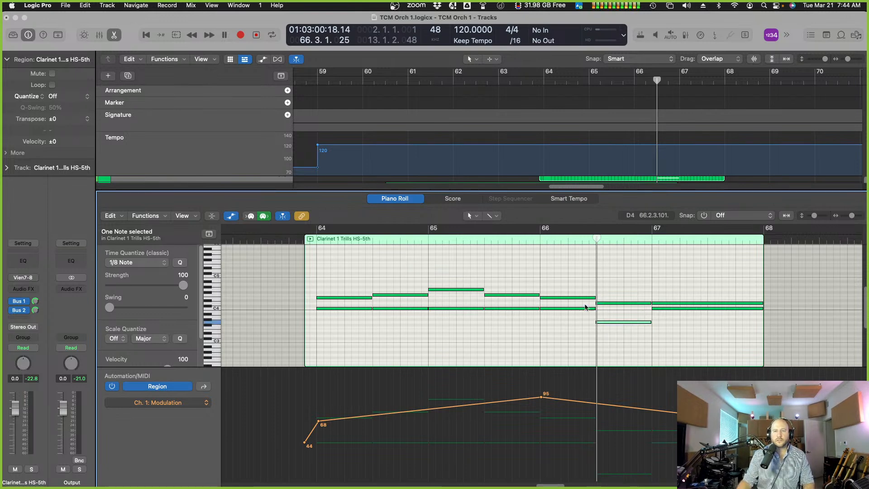
{"action": "double_click", "coordinate": [302, 239]}
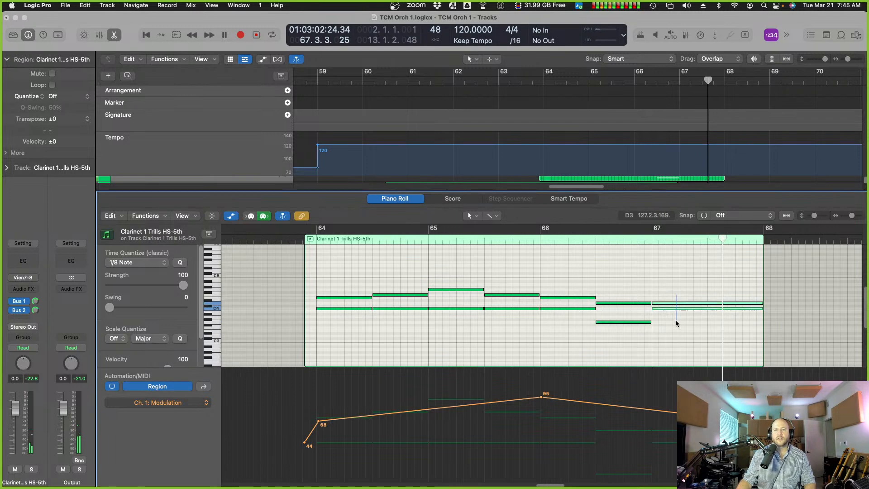
Shorten the last two notes at bar 67 to end around beat 3, close the note editor, and play the arrangement from about bar 60.
{"action": "left_click_drag", "start_coordinate": [761, 308], "coordinate": [709, 307]}
{"action": "key", "text": "p"}
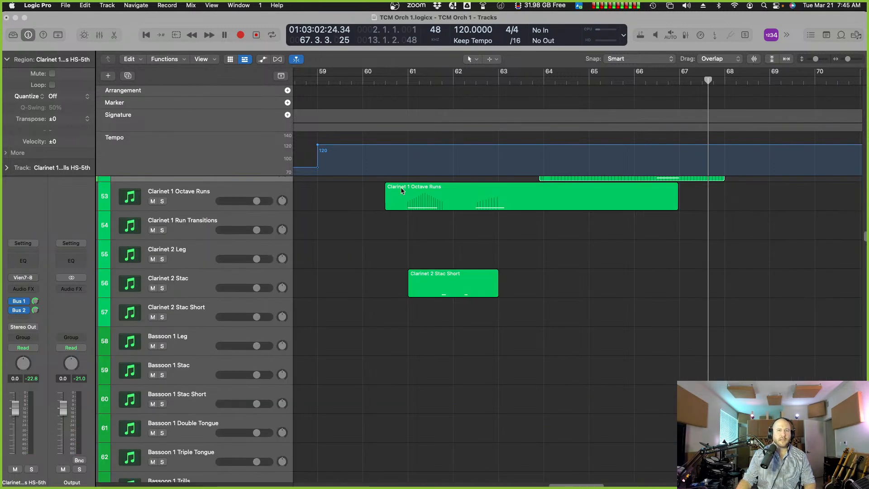
{"action": "scroll", "coordinate": [407, 208], "scroll_direction": "up", "scroll_amount": 4}
{"action": "scroll", "coordinate": [403, 194], "scroll_direction": "left", "scroll_amount": 2}
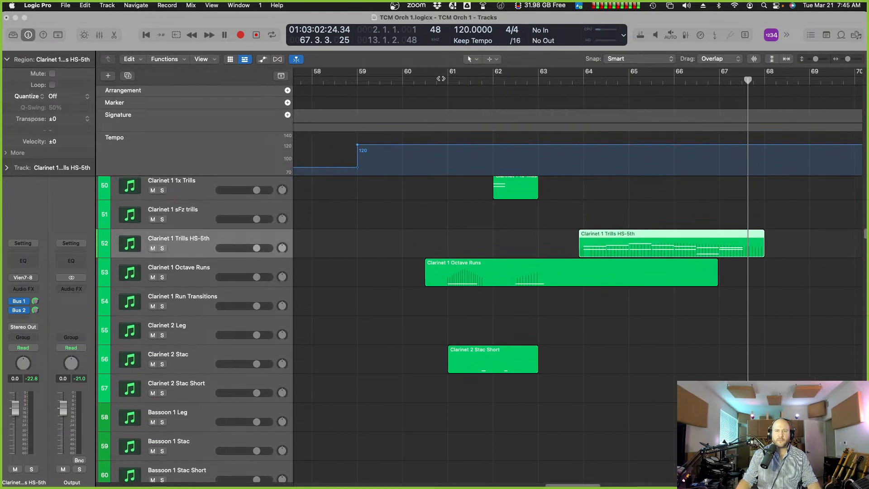
{"action": "left_click", "coordinate": [422, 80]}
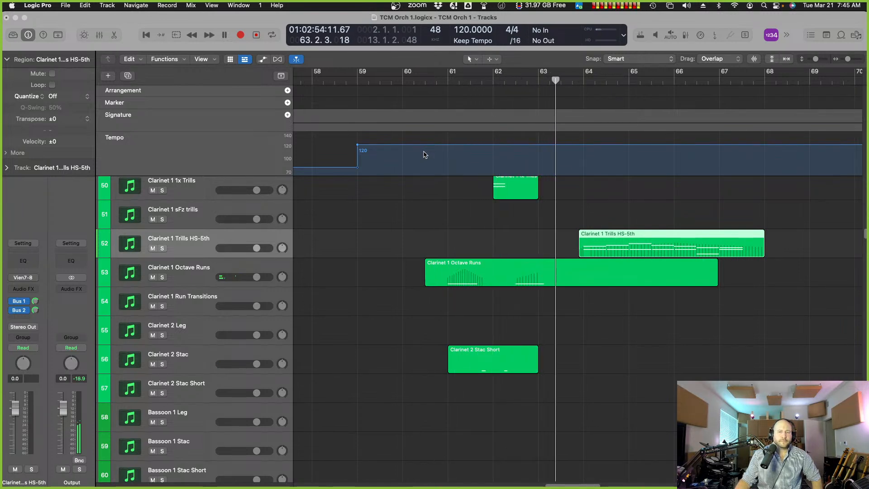
Lower the velocities of the first two notes in the Clarinet 1 Trip Tongue region and play the arrangement from before bar 60.
{"action": "scroll", "coordinate": [572, 270], "scroll_direction": "up", "scroll_amount": 5}
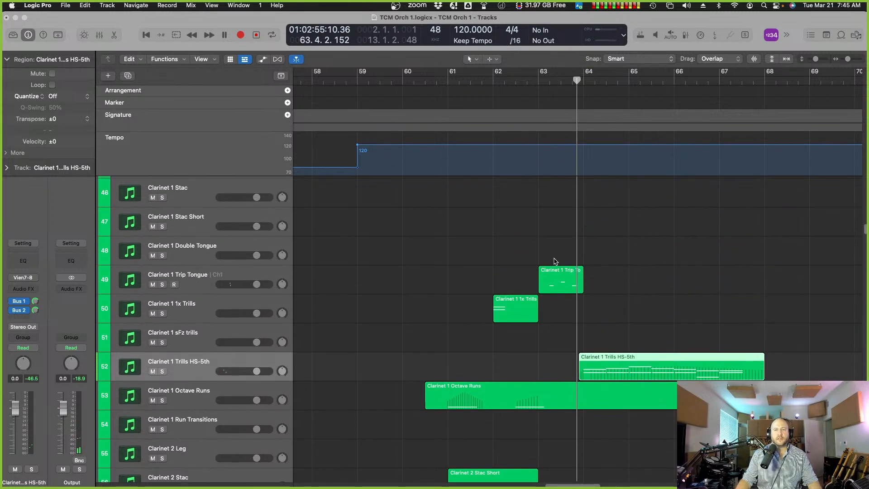
{"action": "double_click", "coordinate": [571, 272]}
{"action": "scroll", "coordinate": [555, 349], "scroll_direction": "left", "scroll_amount": 3}
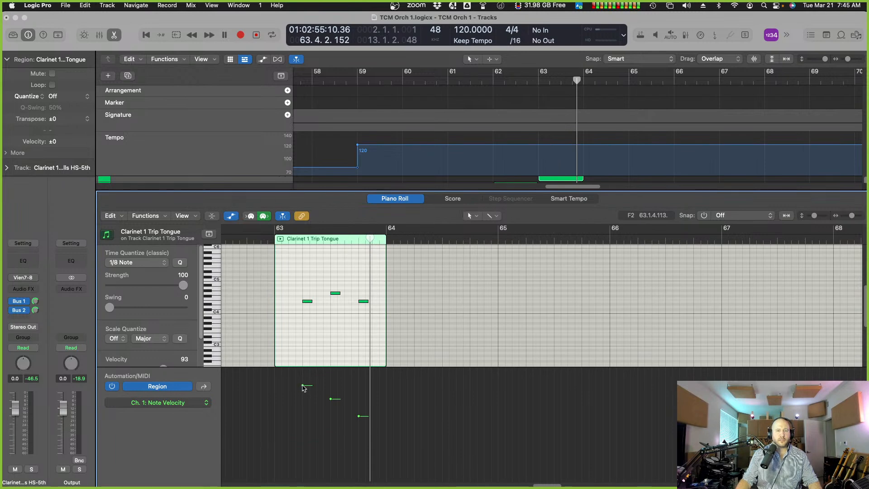
{"action": "left_click_drag", "start_coordinate": [302, 386], "coordinate": [331, 408]}
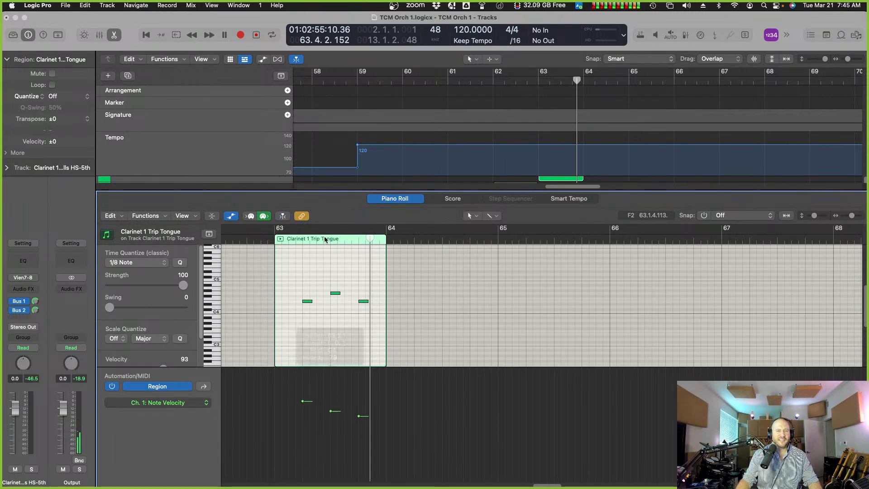
{"action": "left_click", "coordinate": [384, 81]}
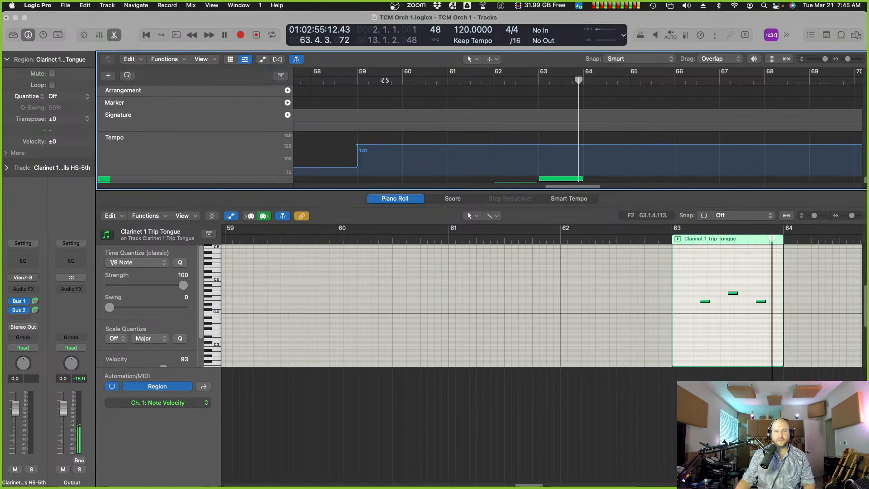
{"action": "left_click", "coordinate": [408, 201]}
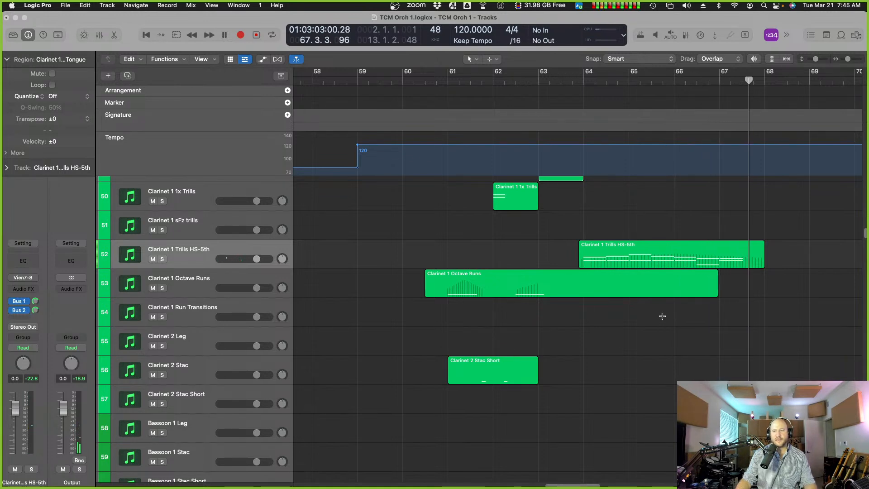
Place the playhead at bar 67 and look over the clarinet and bassoon tracks in the arrangement.
{"action": "scroll", "coordinate": [662, 316], "scroll_direction": "right", "scroll_amount": 3}
{"action": "left_click", "coordinate": [669, 78]}
{"action": "scroll", "coordinate": [316, 317], "scroll_direction": "down", "scroll_amount": 5}
{"action": "scroll", "coordinate": [452, 335], "scroll_direction": "up", "scroll_amount": 3}
{"action": "scroll", "coordinate": [478, 339], "scroll_direction": "up", "scroll_amount": 1}
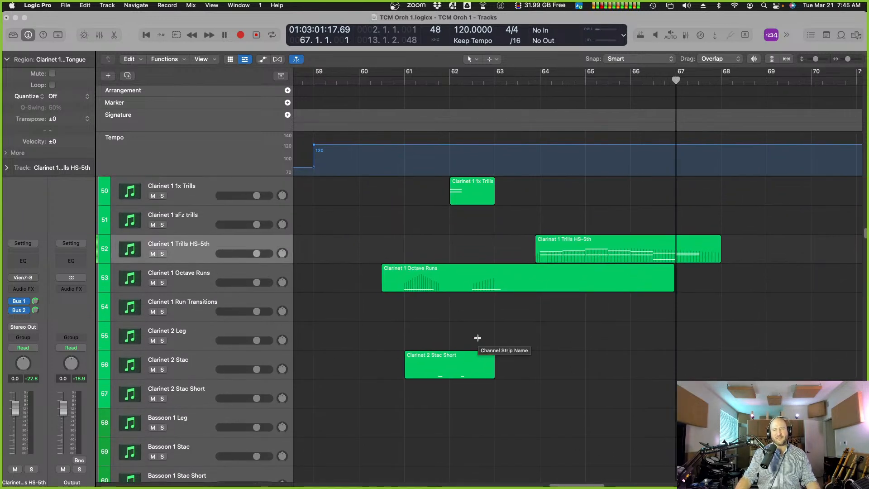
{"action": "scroll", "coordinate": [370, 258], "scroll_direction": "down", "scroll_amount": 1}
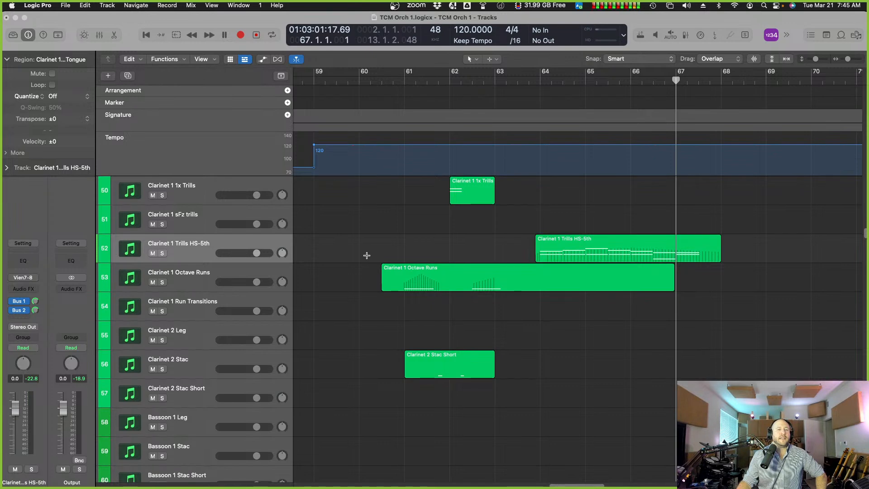
{"action": "scroll", "coordinate": [347, 354], "scroll_direction": "up", "scroll_amount": 4}
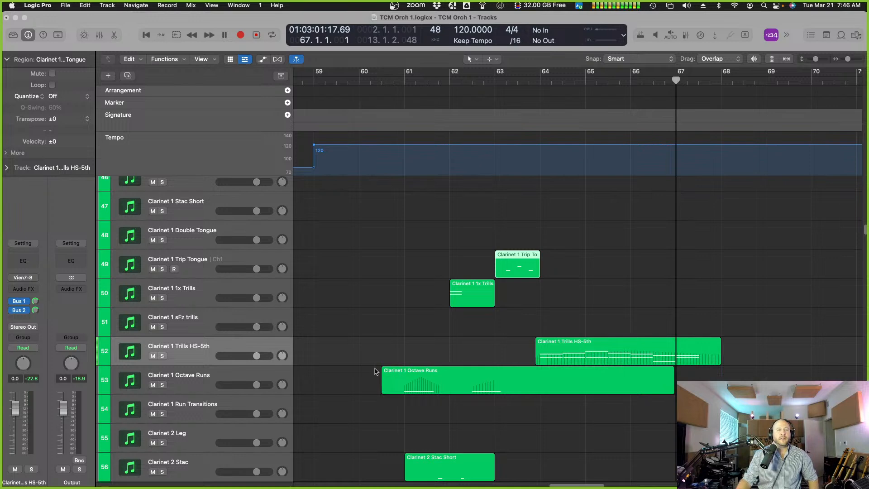
{"action": "scroll", "coordinate": [370, 298], "scroll_direction": "down", "scroll_amount": 1}
{"action": "scroll", "coordinate": [370, 299], "scroll_direction": "down", "scroll_amount": 5}
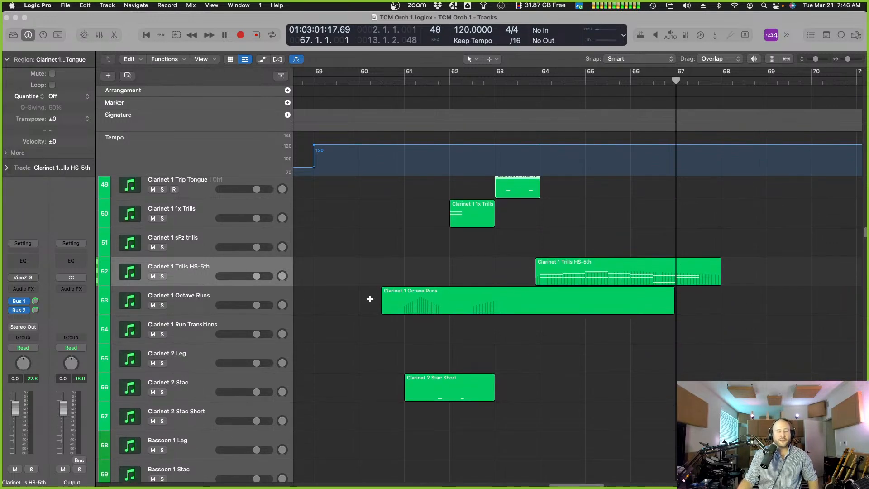
{"action": "scroll", "coordinate": [406, 237], "scroll_direction": "down", "scroll_amount": 1}
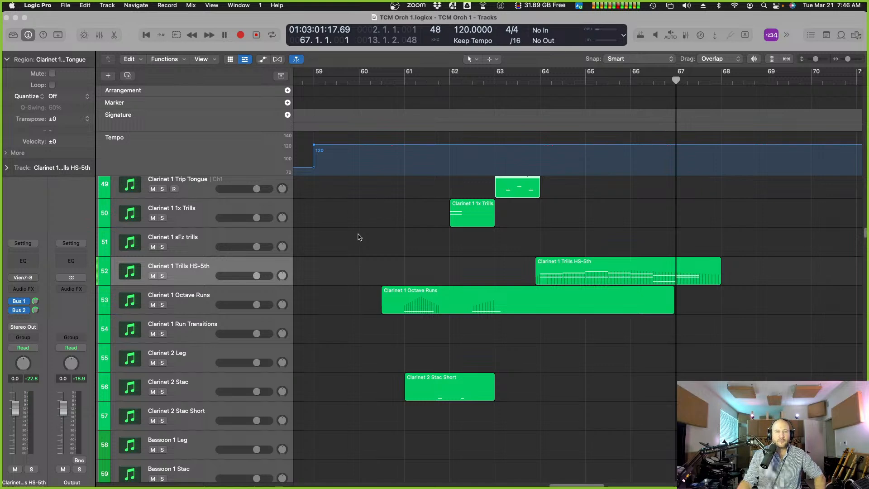
{"action": "scroll", "coordinate": [381, 280], "scroll_direction": "up", "scroll_amount": 2}
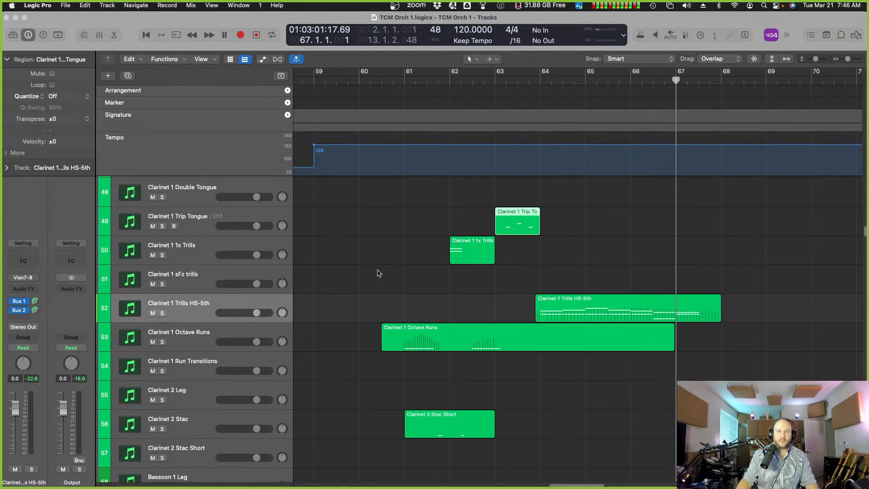
{"action": "scroll", "coordinate": [392, 294], "scroll_direction": "down", "scroll_amount": 2}
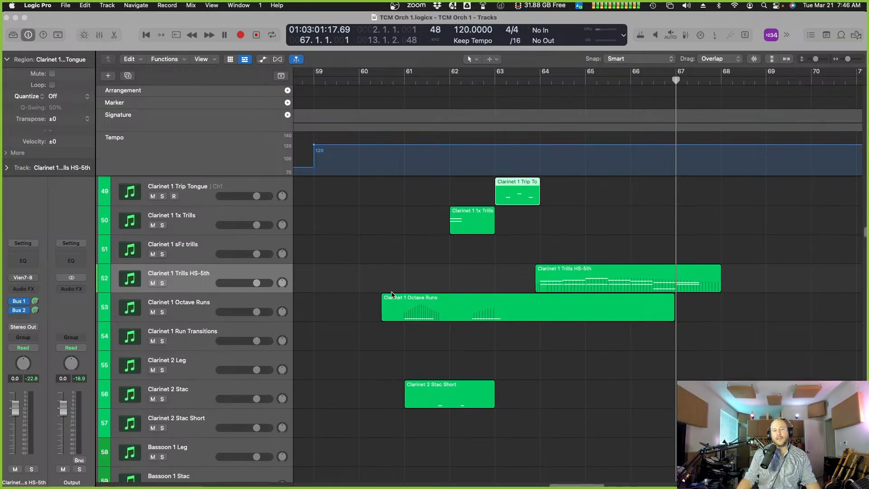
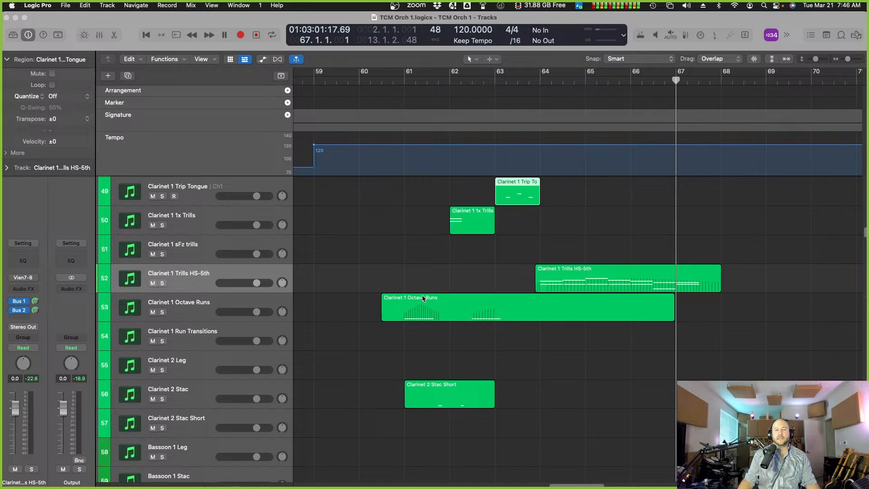
Reduce the vertical zoom of the arrangement to fit more tracks, and leave the clarinet regions deselected.
{"action": "left_click_drag", "start_coordinate": [398, 193], "coordinate": [658, 416]}
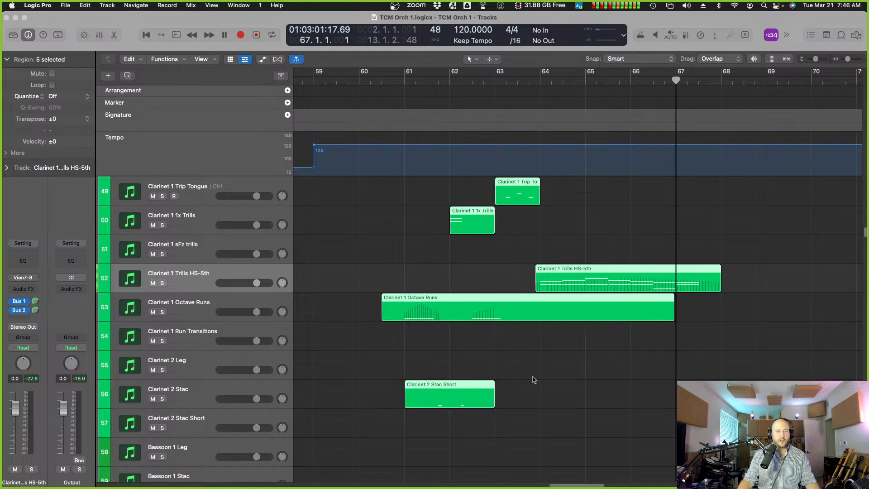
{"action": "key", "text": "super+Up"}
{"action": "key", "text": "super+Up"}
{"action": "key", "text": "super+Up"}
{"action": "key", "text": "super+Up"}
{"action": "key", "text": "super+Up"}
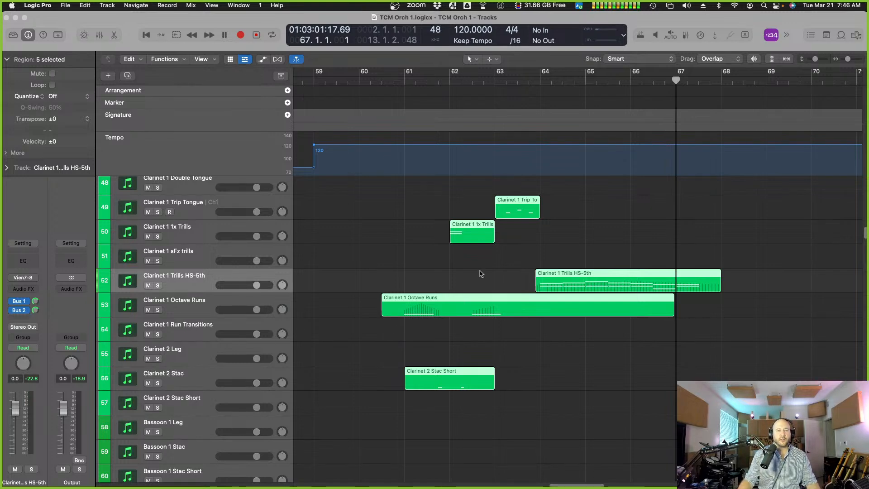
{"action": "left_click", "coordinate": [408, 240]}
{"action": "scroll", "coordinate": [379, 301], "scroll_direction": "down", "scroll_amount": 5}
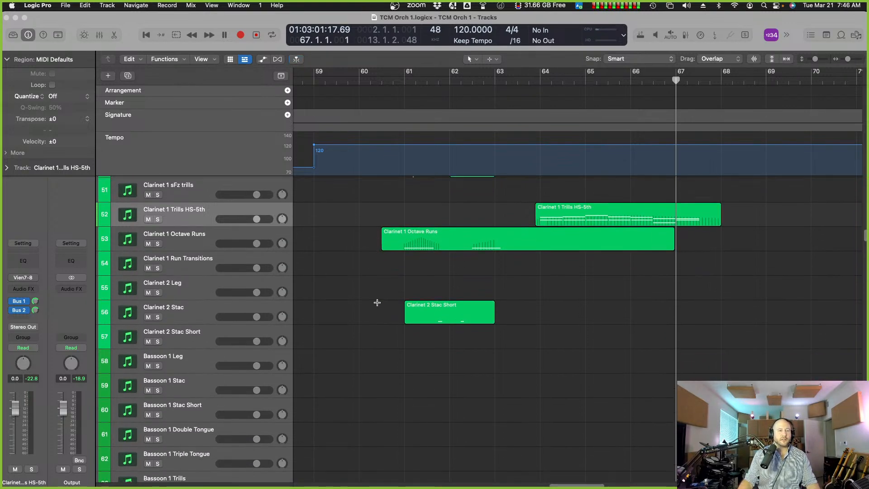
Make Bassoon 1 Stac Short the active track and play the arrangement from bar 60 beat 4.
{"action": "left_click", "coordinate": [197, 402]}
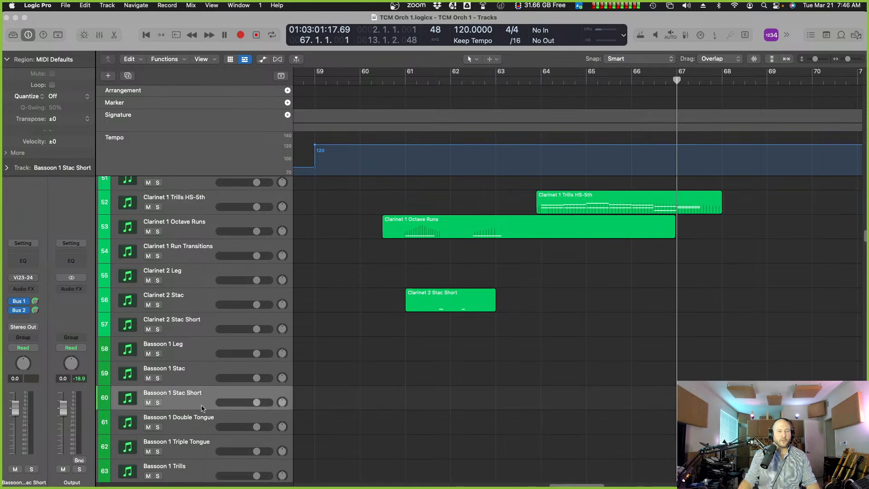
{"action": "scroll", "coordinate": [208, 403], "scroll_direction": "down", "scroll_amount": 2}
{"action": "left_click", "coordinate": [208, 395]}
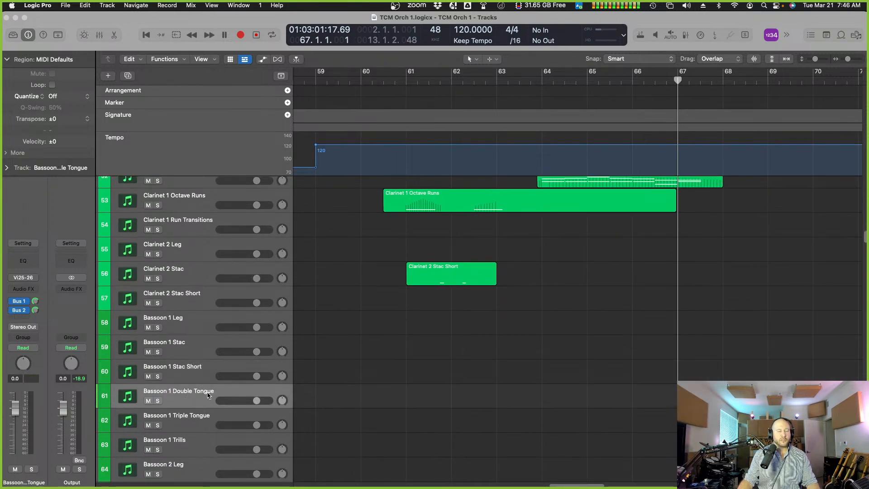
{"action": "left_click", "coordinate": [405, 82]}
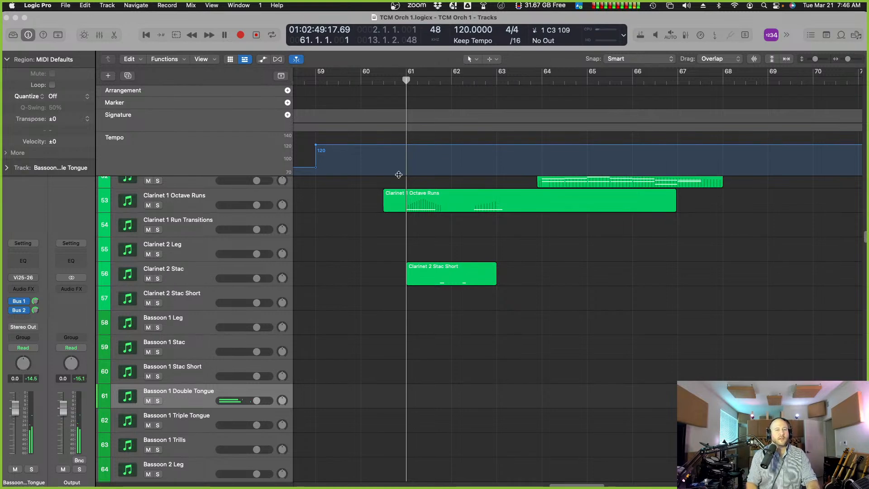
{"action": "key", "text": "Up"}
{"action": "left_click", "coordinate": [395, 82]}
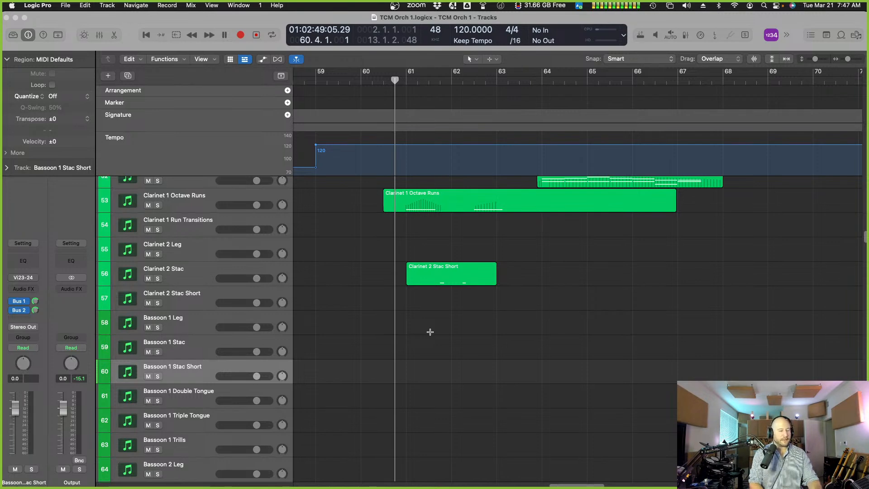
{"action": "key", "text": "space"}
{"action": "key", "text": "space"}
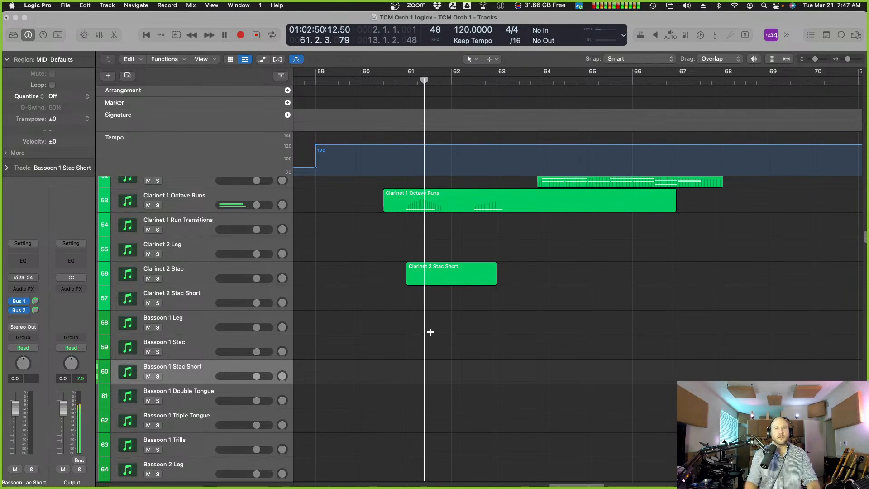
Play the arrangement from bar 60 while performing short bassoon notes, and capture the performance as a region on Bassoon 1 Stac Short.
{"action": "left_click", "coordinate": [381, 84]}
{"action": "left_click", "coordinate": [362, 81]}
{"action": "key", "text": "space"}
{"action": "key", "text": "space"}
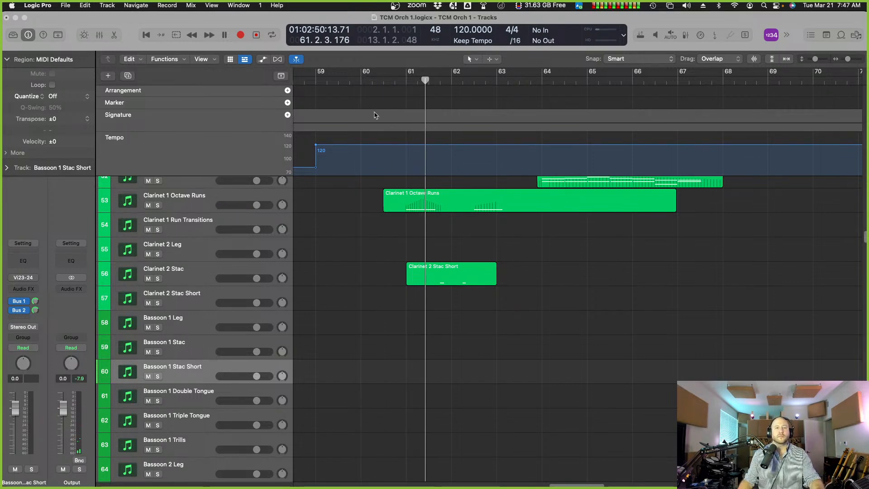
{"action": "left_click", "coordinate": [360, 76]}
{"action": "key", "text": "space"}
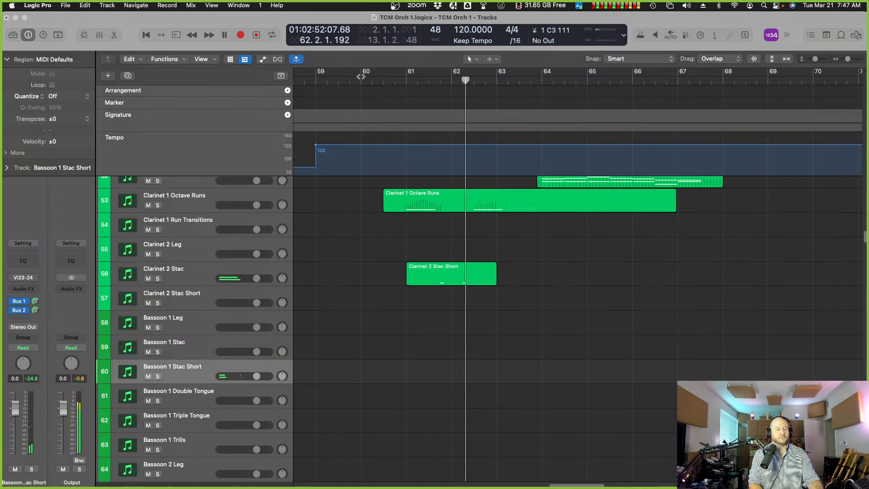
{"action": "key", "text": "space"}
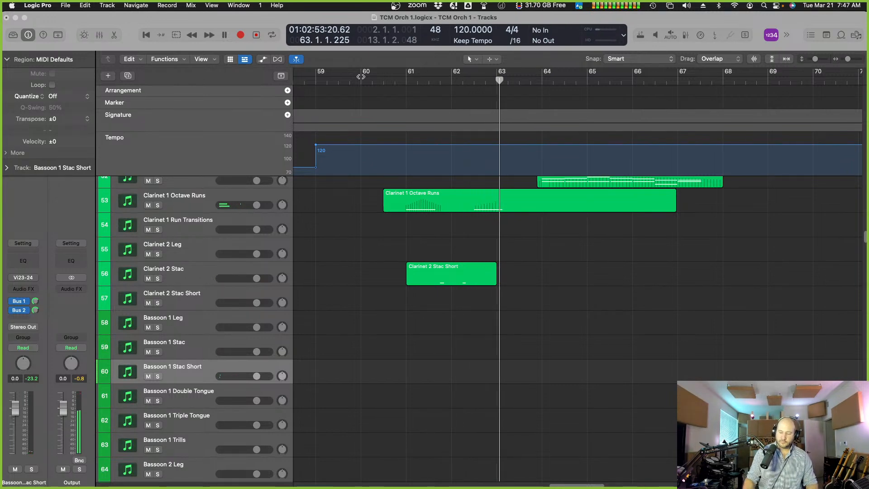
{"action": "key", "text": "shift+r"}
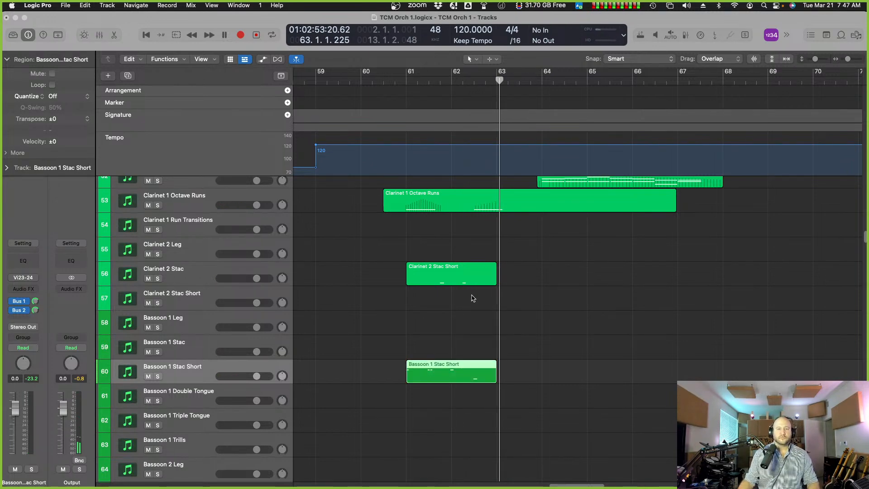
Open the Bassoon 1 Stac Short region in the note editor, select all its notes, and close the editor.
{"action": "double_click", "coordinate": [457, 365]}
{"action": "left_click_drag", "start_coordinate": [437, 290], "coordinate": [617, 349]}
{"action": "left_click", "coordinate": [523, 292]}
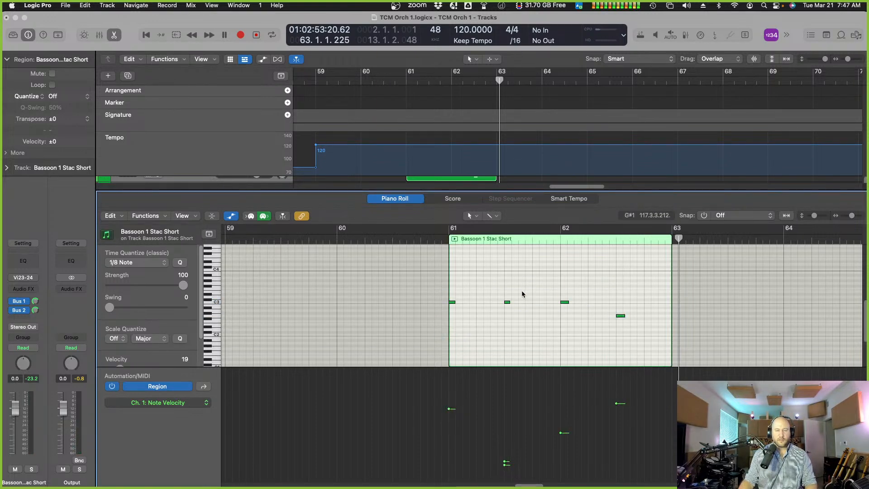
{"action": "key", "text": "super+a"}
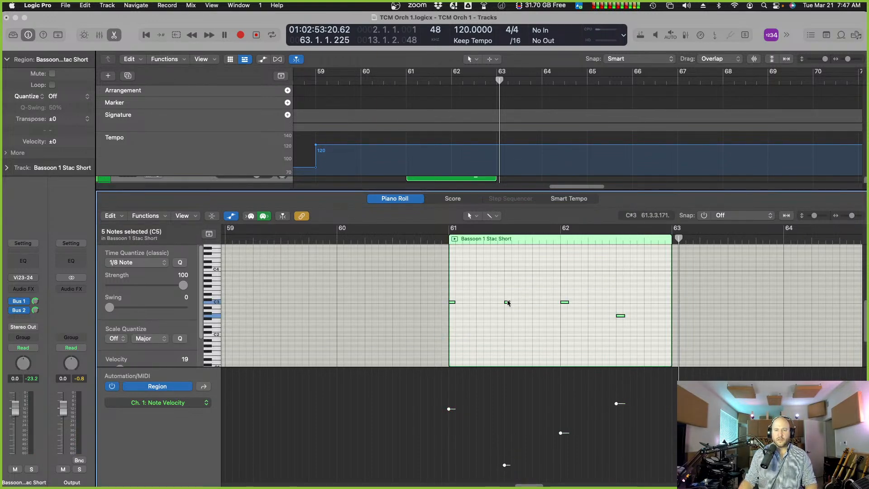
{"action": "left_click", "coordinate": [407, 200]}
{"action": "scroll", "coordinate": [481, 234], "scroll_direction": "up", "scroll_amount": 10}
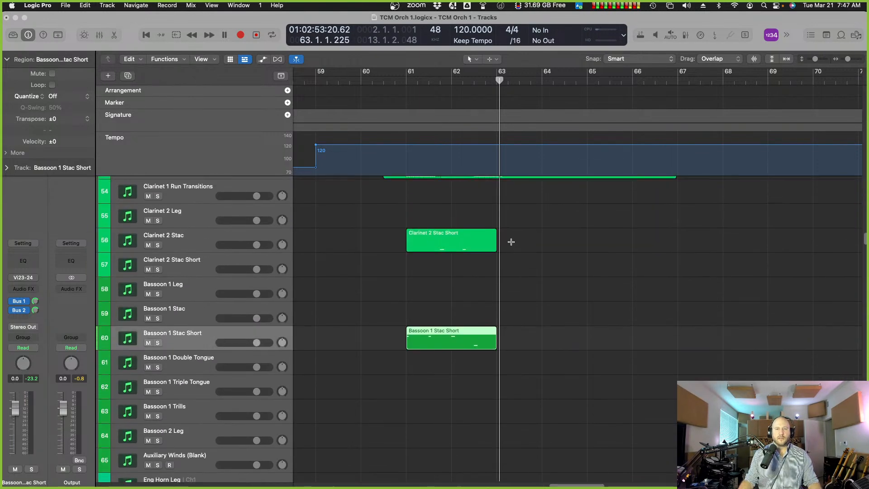
Open the Clarinet 1 Octave Runs region, raise its second note at bar 62 beat 3 to G4, and play the passage.
{"action": "double_click", "coordinate": [481, 234]}
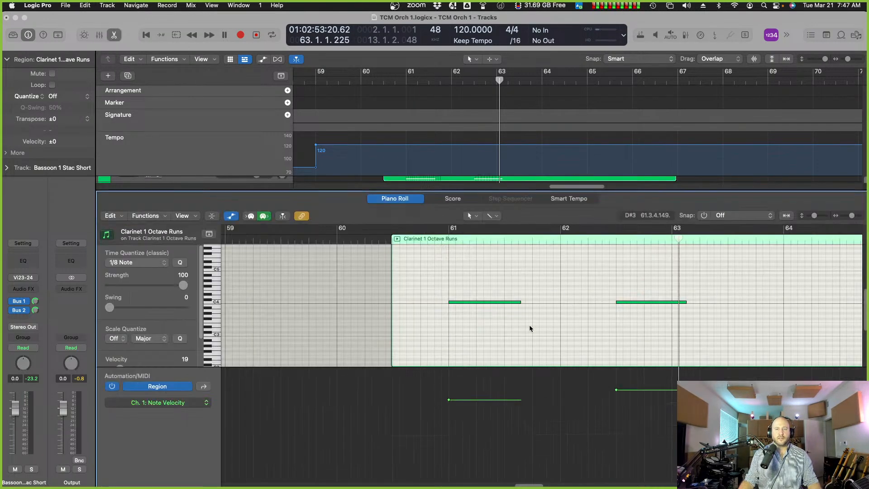
{"action": "left_click", "coordinate": [627, 302]}
{"action": "key", "text": "alt+Up"}
{"action": "key", "text": "alt+Up"}
{"action": "key", "text": "alt+Up"}
{"action": "key", "text": "alt+Up"}
{"action": "key", "text": "alt+Up"}
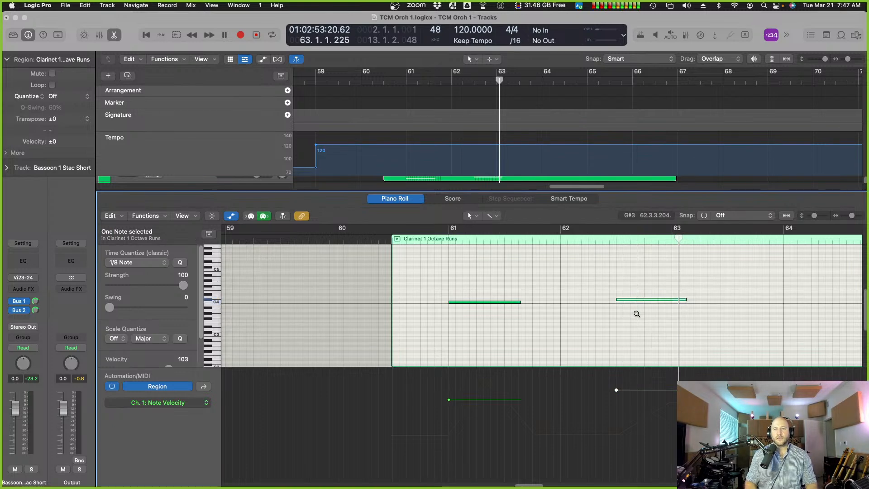
{"action": "key", "text": "alt+Up"}
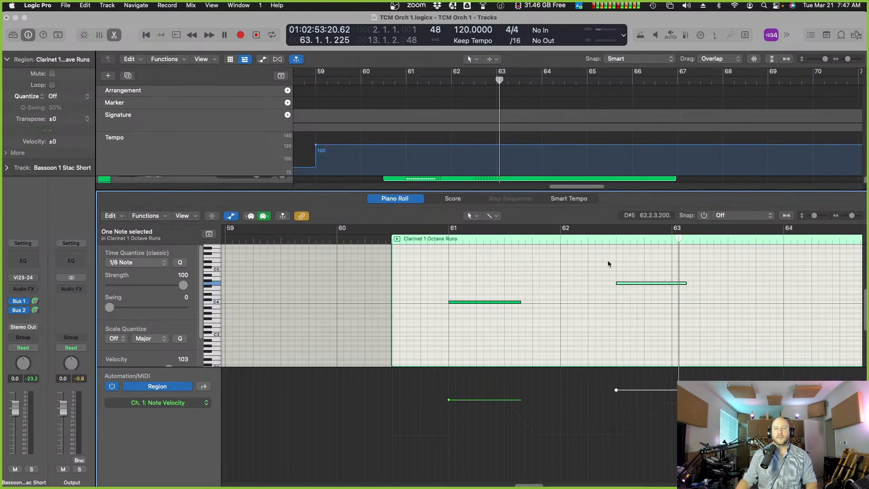
{"action": "left_click", "coordinate": [604, 239]}
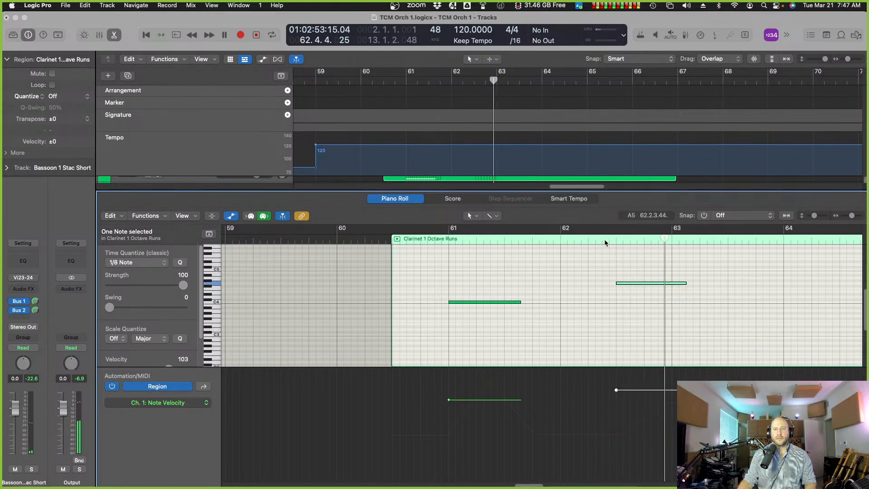
Raise the second octave-run note further to C5 and close the note editor.
{"action": "key", "text": "alt+Up"}
{"action": "key", "text": "alt+Up"}
{"action": "key", "text": "alt+Up"}
{"action": "key", "text": "alt+Up"}
{"action": "key", "text": "alt+Up"}
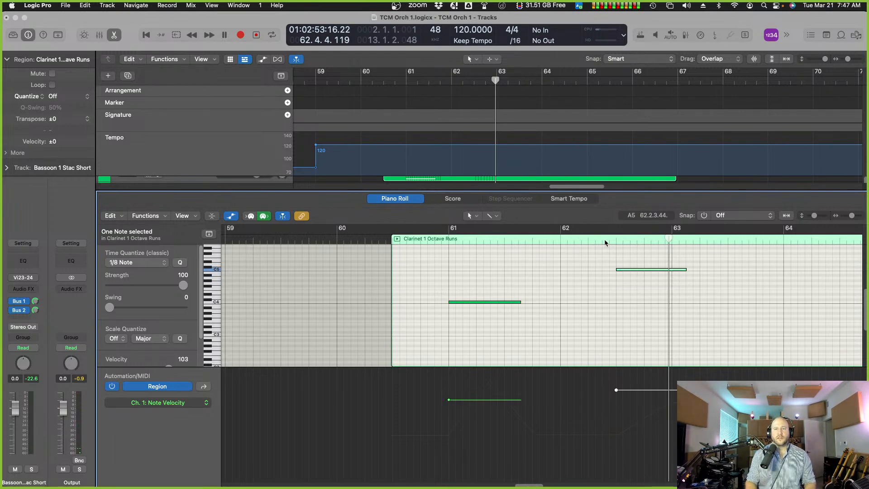
{"action": "double_click", "coordinate": [403, 200]}
{"action": "scroll", "coordinate": [389, 215], "scroll_direction": "up", "scroll_amount": 3}
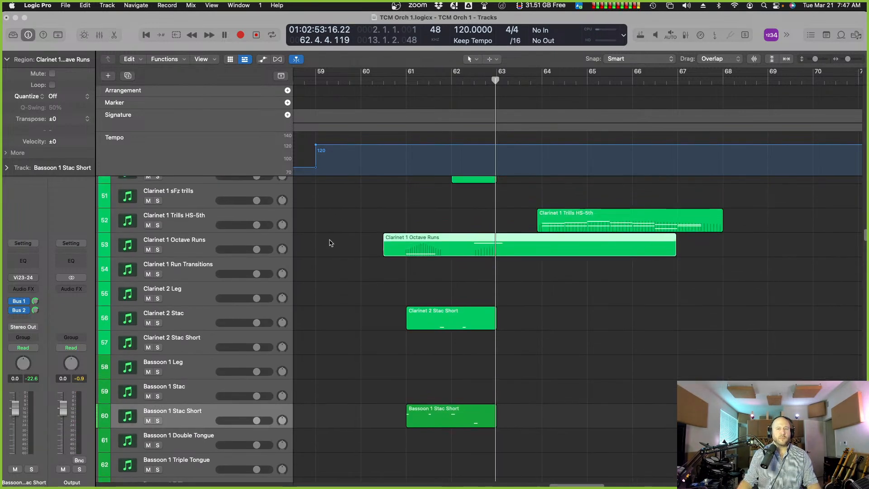
Select the Clarinet 1 Octave Runs track and play the arrangement from about bar 62.
{"action": "left_click", "coordinate": [206, 243]}
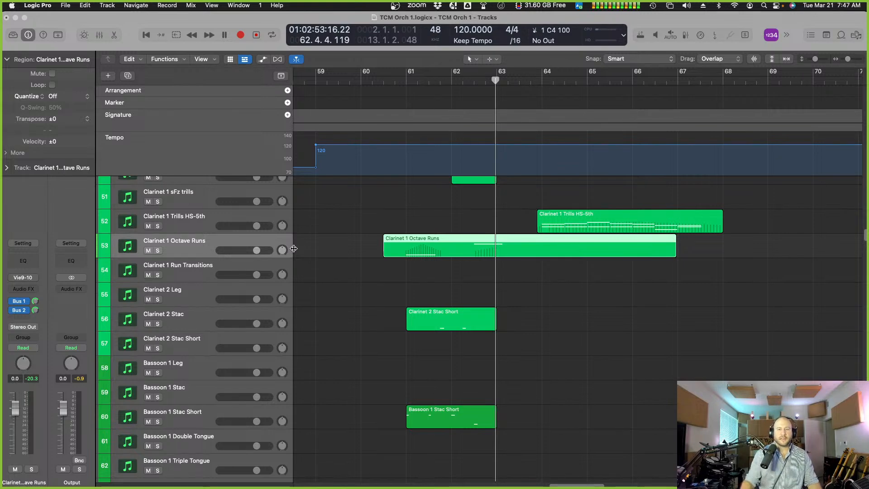
{"action": "left_click", "coordinate": [462, 79]}
{"action": "key", "text": "space"}
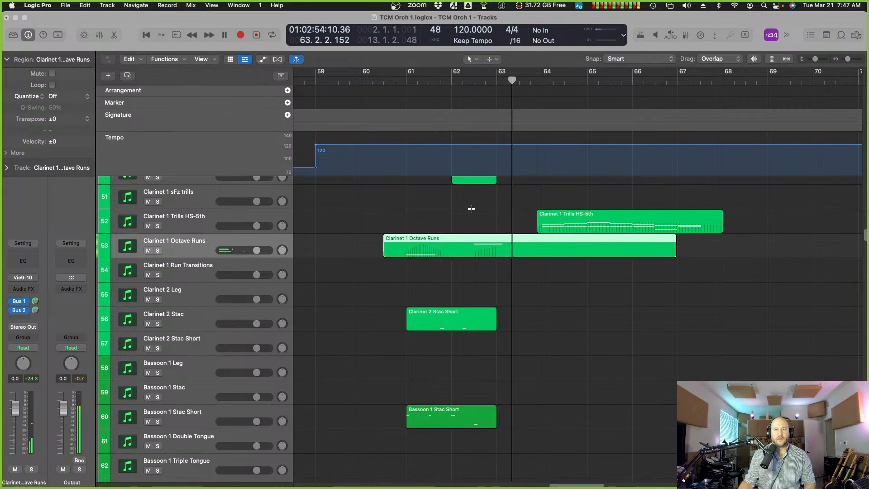
Shorten the C5 note in the Clarinet 1 Octave Runs region to end at bar 63, and play the passage.
{"action": "double_click", "coordinate": [500, 243]}
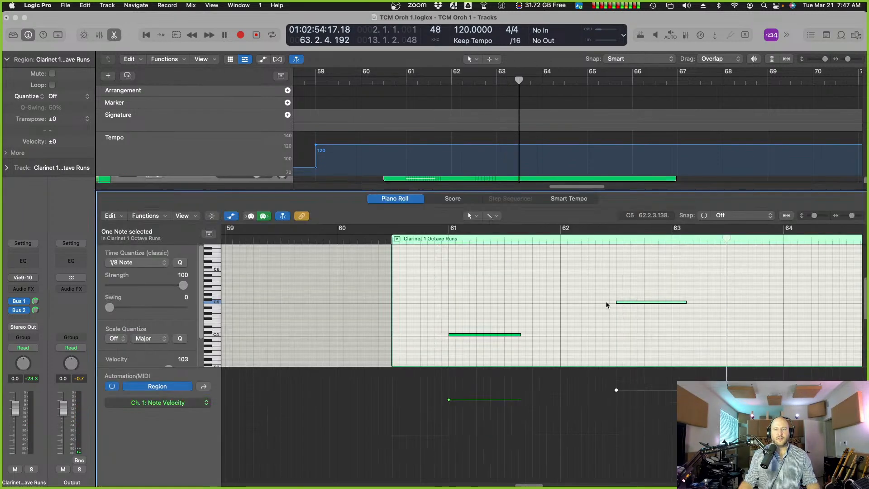
{"action": "left_click_drag", "start_coordinate": [686, 303], "coordinate": [672, 311]}
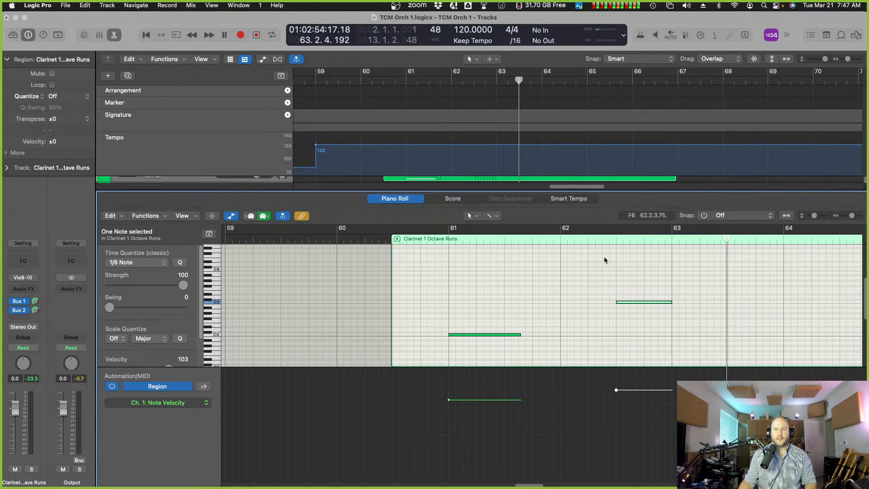
{"action": "left_click", "coordinate": [598, 241]}
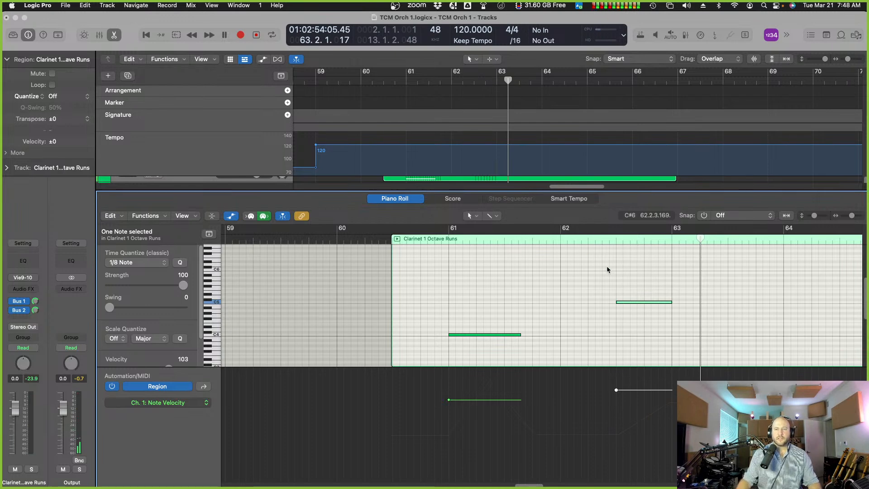
{"action": "scroll", "coordinate": [587, 251], "scroll_direction": "right", "scroll_amount": 5}
{"action": "left_click", "coordinate": [454, 243]}
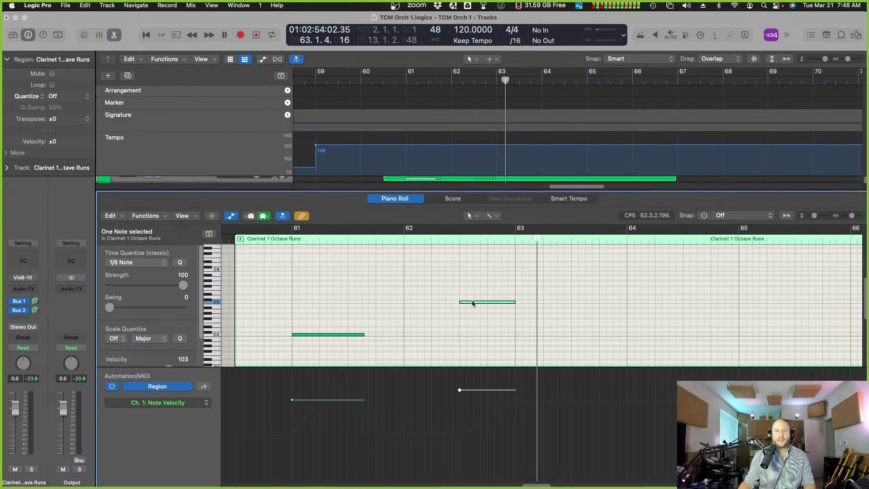
Lengthen the C5 octave-run note to end at about bar 63 beat 3, and play the passage.
{"action": "double_click", "coordinate": [514, 302]}
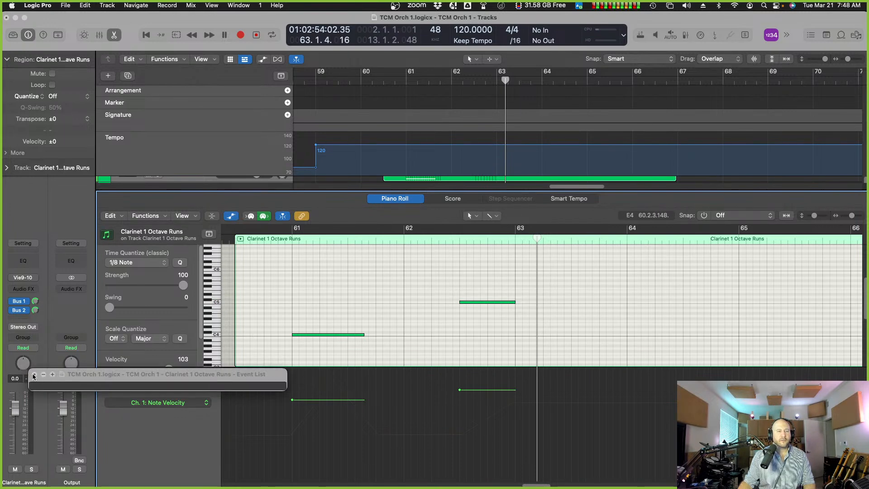
{"action": "left_click", "coordinate": [34, 375]}
{"action": "left_click_drag", "start_coordinate": [515, 304], "coordinate": [570, 308]}
{"action": "left_click", "coordinate": [438, 243]}
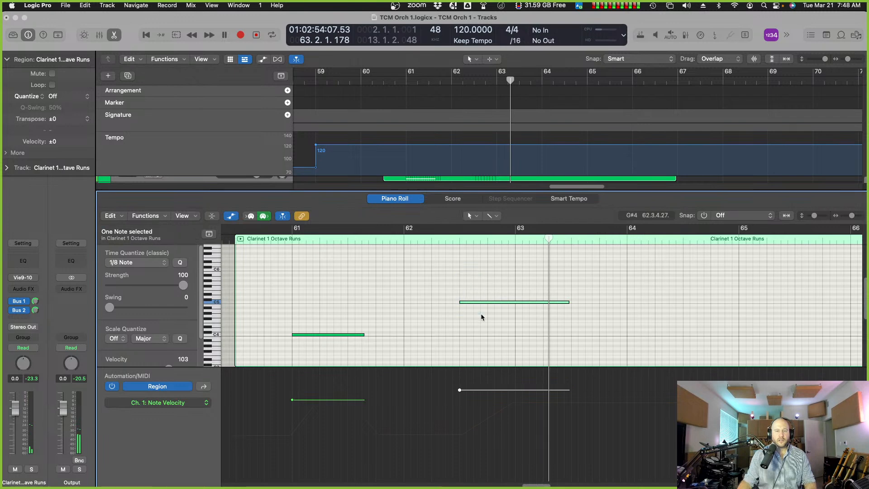
Undo the length and pitch changes made to the second octave-run note.
{"action": "key", "text": "super+z"}
{"action": "key", "text": "super+z"}
{"action": "key", "text": "super+z"}
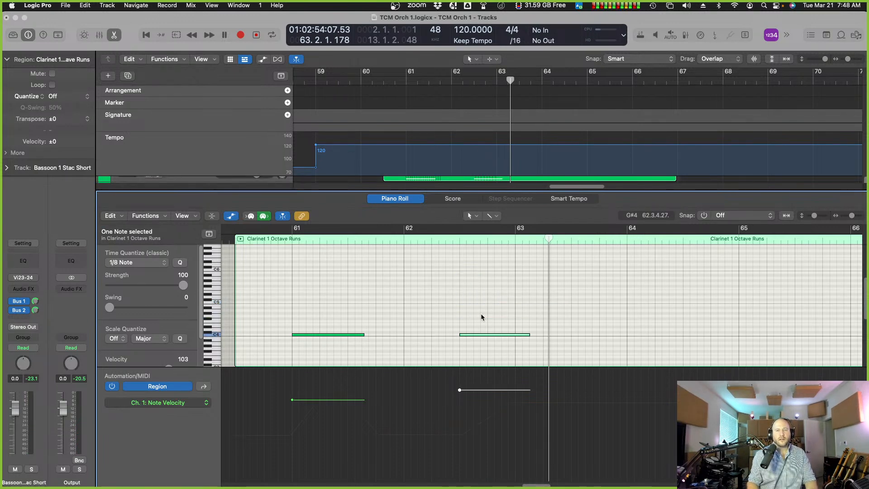
Undo the last octave-run note edit, fit the Clarinet 1 Octave Runs region in the Piano Roll, and hide the automation lane.
{"action": "key", "text": "super+z"}
{"action": "left_click", "coordinate": [421, 318]}
{"action": "key", "text": "z"}
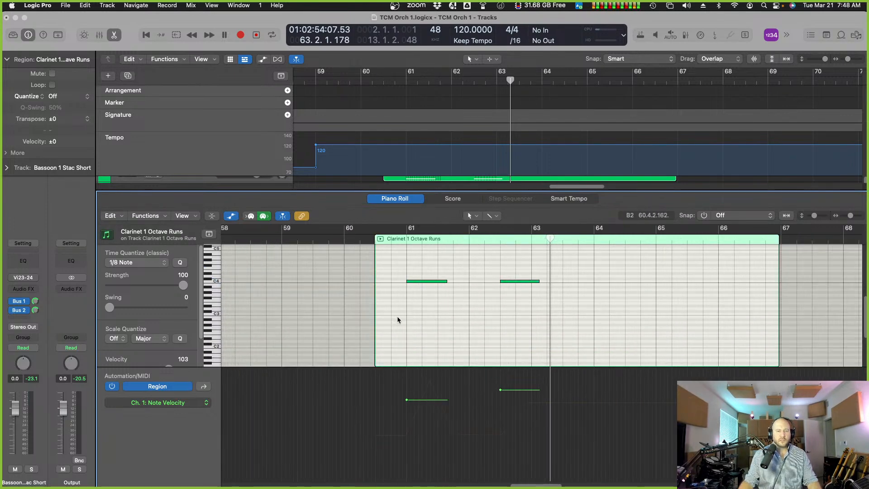
{"action": "key", "text": "a"}
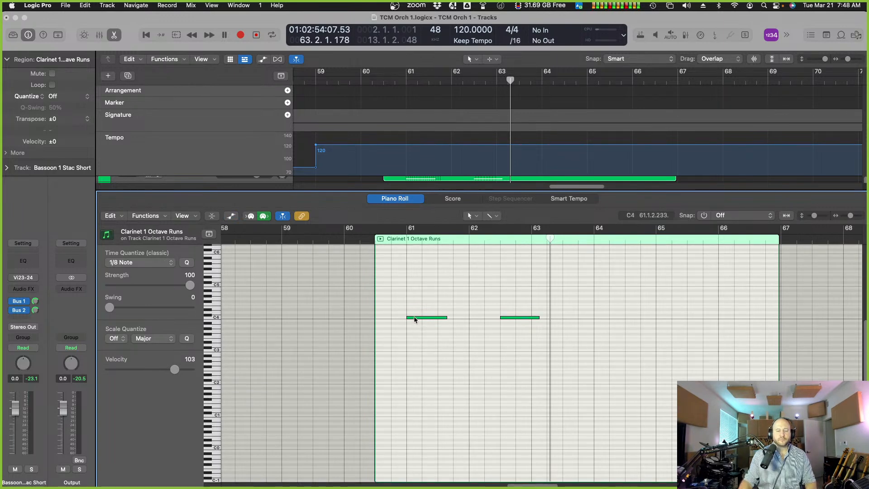
{"action": "mouse_move", "coordinate": [414, 319]}
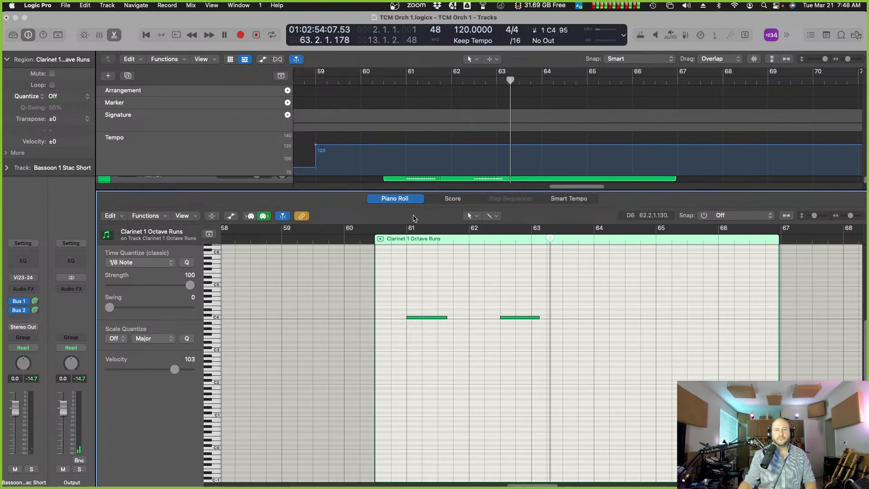
Select the Clarinet 1 Octave Runs track, reopen its region in the Piano Roll, raise the second C4 note to A4, and play it.
{"action": "key", "text": "e"}
{"action": "scroll", "coordinate": [467, 244], "scroll_direction": "up", "scroll_amount": 2}
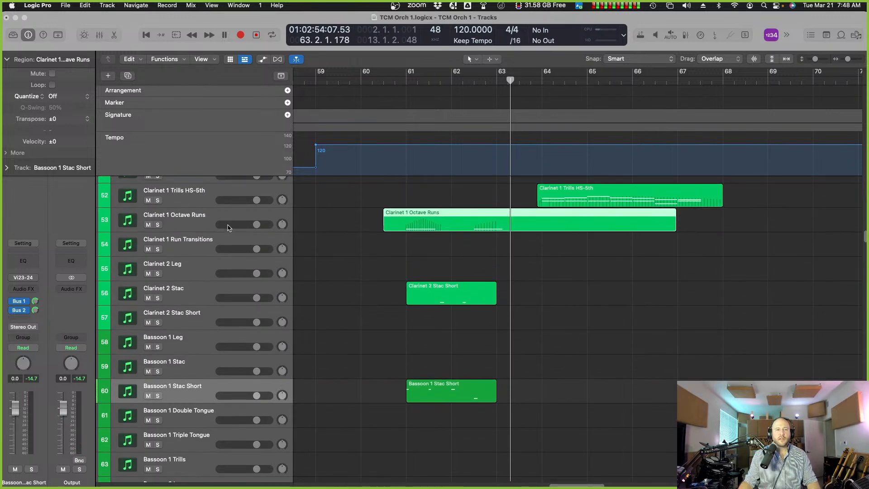
{"action": "left_click", "coordinate": [233, 220]}
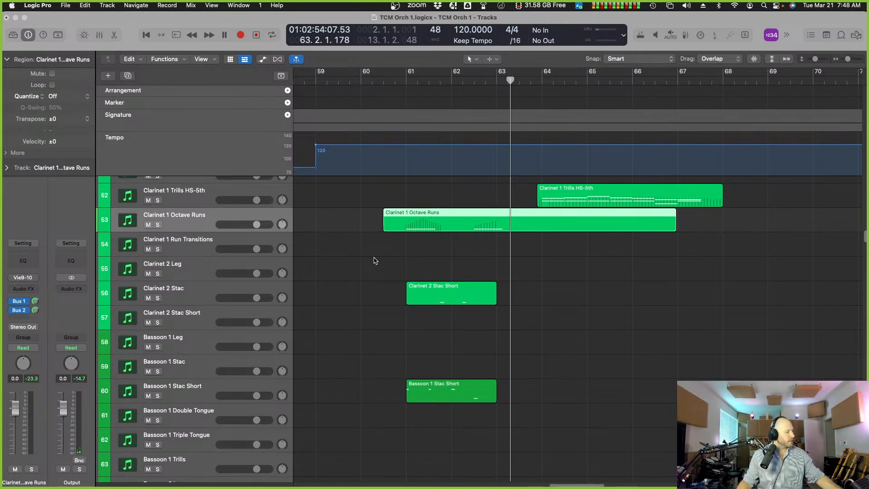
{"action": "double_click", "coordinate": [425, 215]}
{"action": "scroll", "coordinate": [450, 367], "scroll_direction": "right", "scroll_amount": 1}
{"action": "scroll", "coordinate": [444, 359], "scroll_direction": "up", "scroll_amount": 5}
{"action": "scroll", "coordinate": [444, 359], "scroll_direction": "down", "scroll_amount": 3}
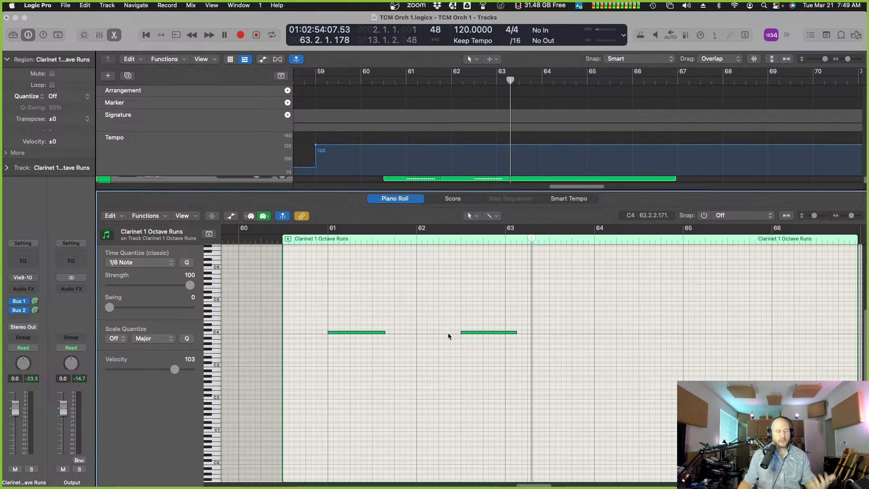
{"action": "scroll", "coordinate": [449, 351], "scroll_direction": "right", "scroll_amount": 2}
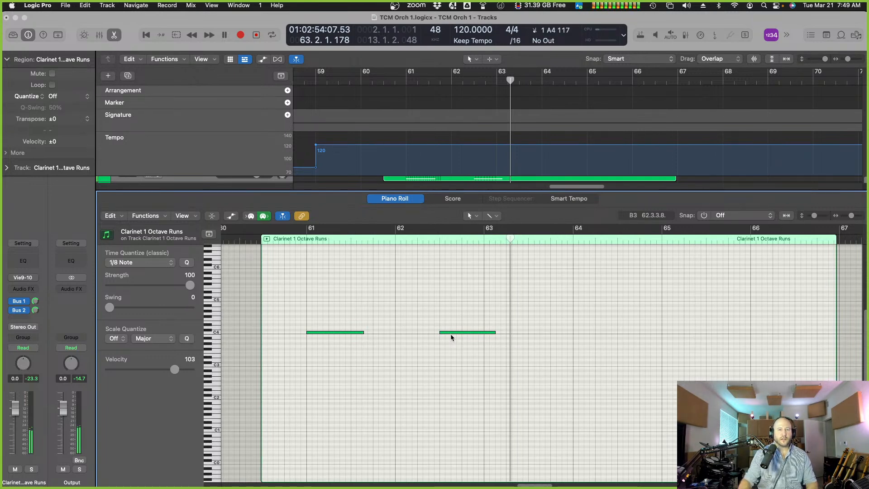
{"action": "left_click", "coordinate": [450, 333]}
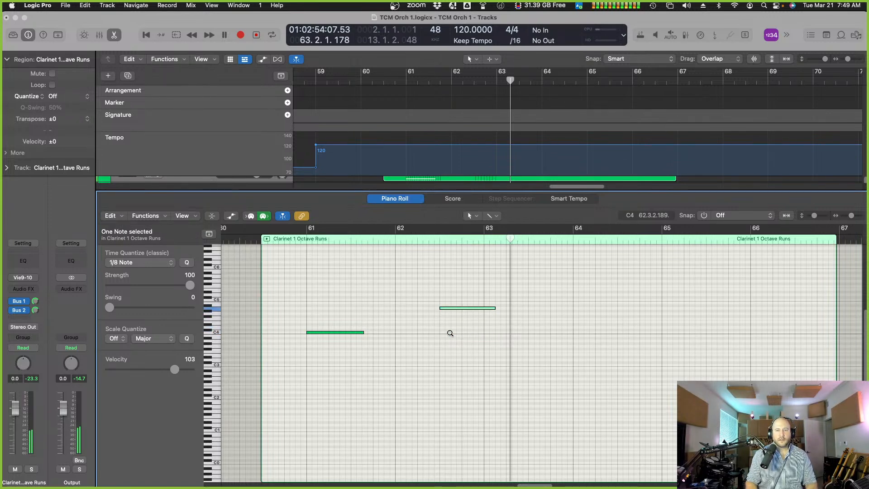
{"action": "left_click", "coordinate": [430, 239]}
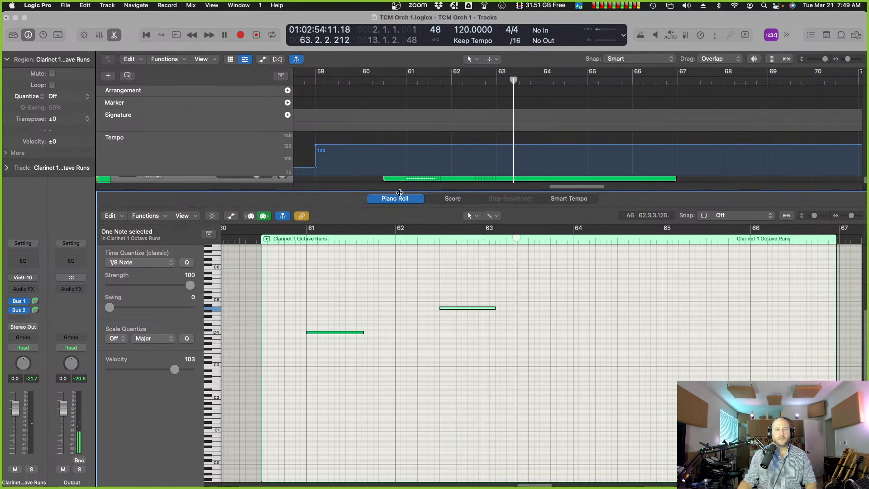
Close the Piano Roll, extend the Bassoon 1 Stac Short region to about bar 67 beat 3, and select its track.
{"action": "key", "text": "e"}
{"action": "scroll", "coordinate": [398, 204], "scroll_direction": "down", "scroll_amount": 4}
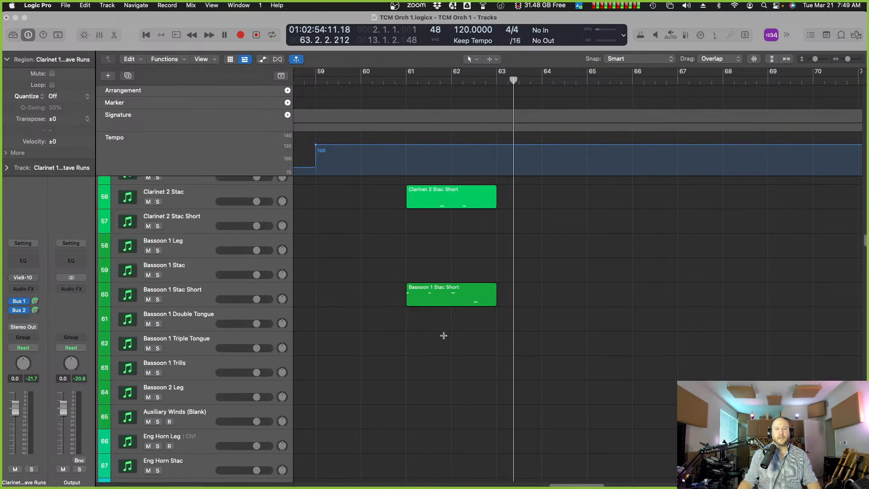
{"action": "scroll", "coordinate": [532, 340], "scroll_direction": "up", "scroll_amount": 3}
{"action": "left_click_drag", "start_coordinate": [501, 343], "coordinate": [706, 343]}
{"action": "left_click", "coordinate": [212, 335]}
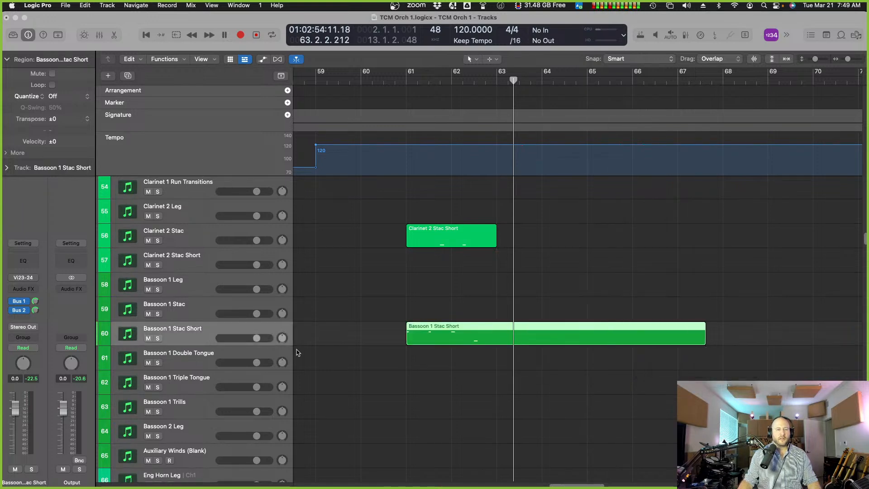
Open the Bassoon 1 Stac Short region in the Piano Roll, lower the bar 62 C3 note to G2, and play the passage.
{"action": "double_click", "coordinate": [470, 331]}
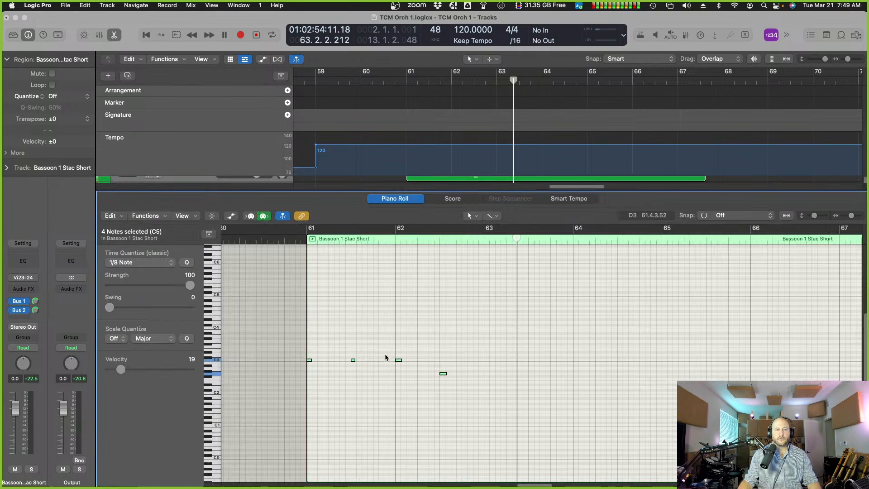
{"action": "left_click", "coordinate": [399, 360]}
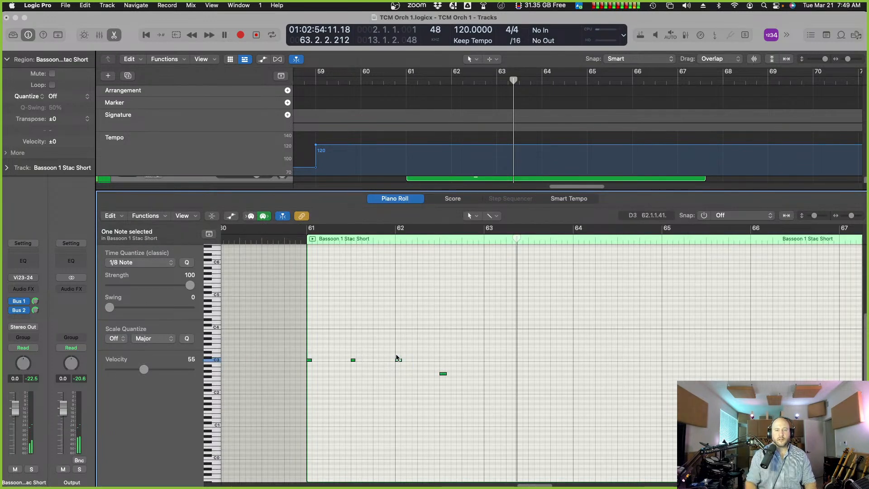
{"action": "key", "text": "alt+Down"}
{"action": "left_click", "coordinate": [298, 241]}
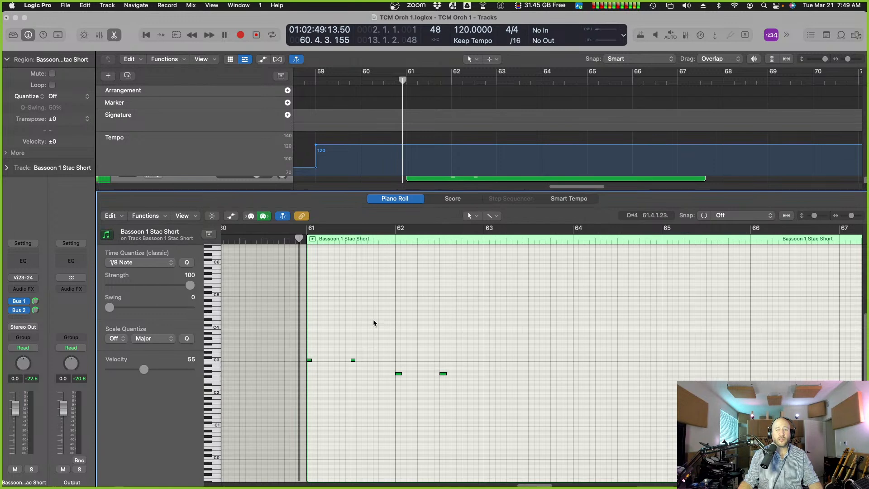
{"action": "key", "text": "space"}
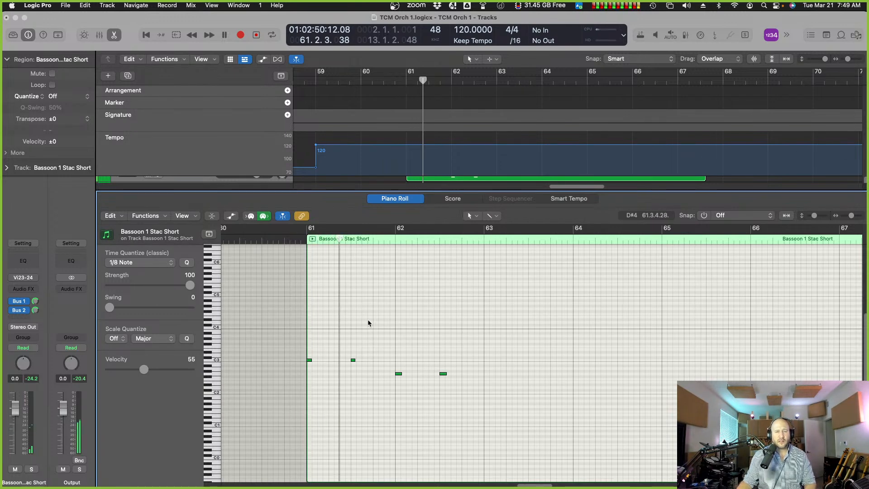
{"action": "key", "text": "space"}
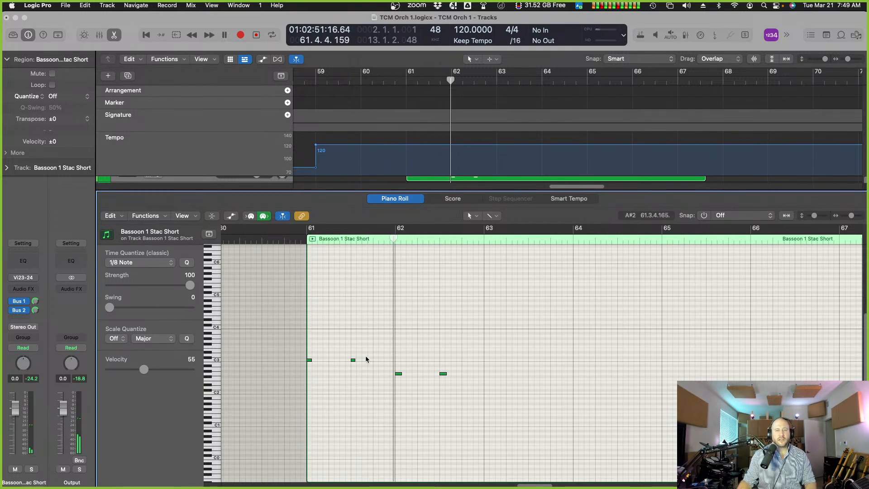
Duplicate the bassoon's C3 note at bar 61 beat 3, place the copy half a beat after it, and play the passage.
{"action": "left_click_drag", "start_coordinate": [354, 360], "coordinate": [375, 362]}
{"action": "left_click", "coordinate": [289, 234]}
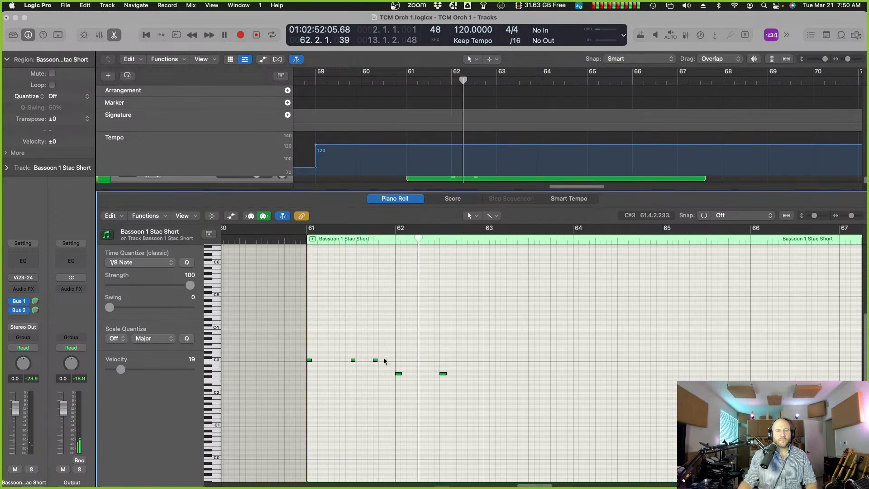
{"action": "left_click_drag", "start_coordinate": [375, 362], "coordinate": [366, 361]}
{"action": "double_click", "coordinate": [300, 239]}
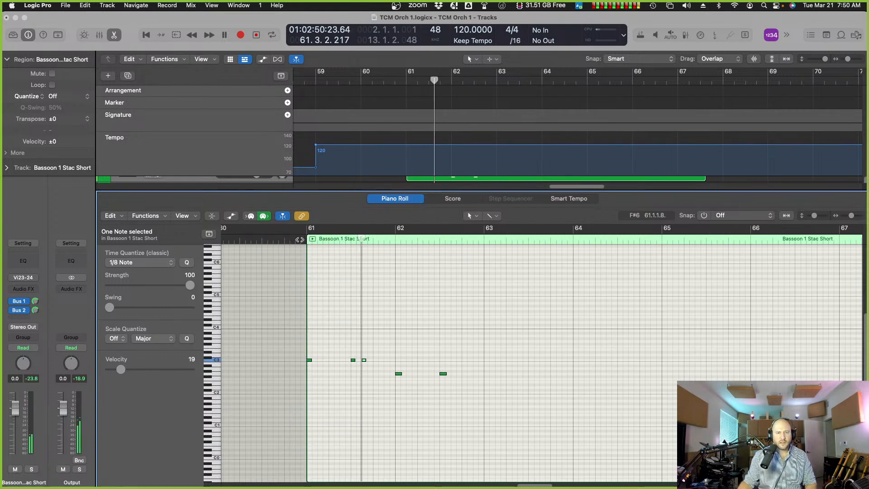
{"action": "left_click", "coordinate": [318, 293]}
{"action": "double_click", "coordinate": [297, 241]}
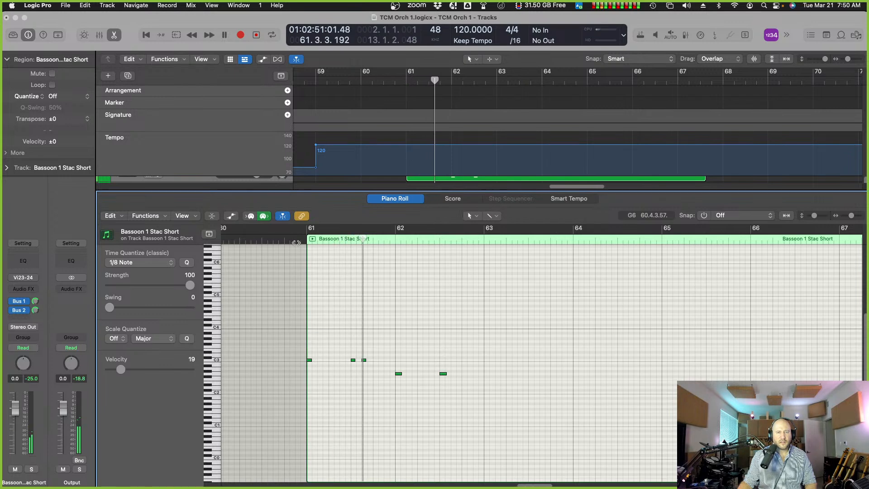
Show the note velocities, raise the two C3 notes at bar 61 beat 3 to velocity 65, and play the passage.
{"action": "key", "text": "a"}
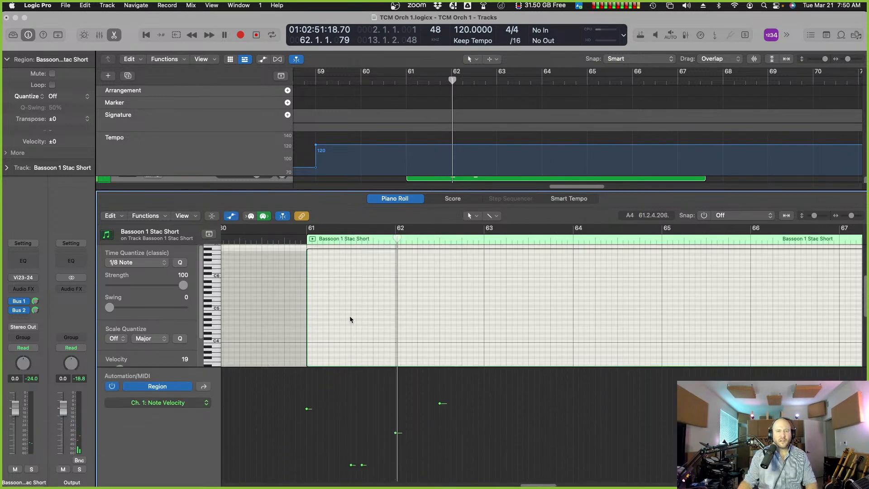
{"action": "scroll", "coordinate": [349, 316], "scroll_direction": "down", "scroll_amount": 2}
{"action": "left_click_drag", "start_coordinate": [341, 324], "coordinate": [369, 344]}
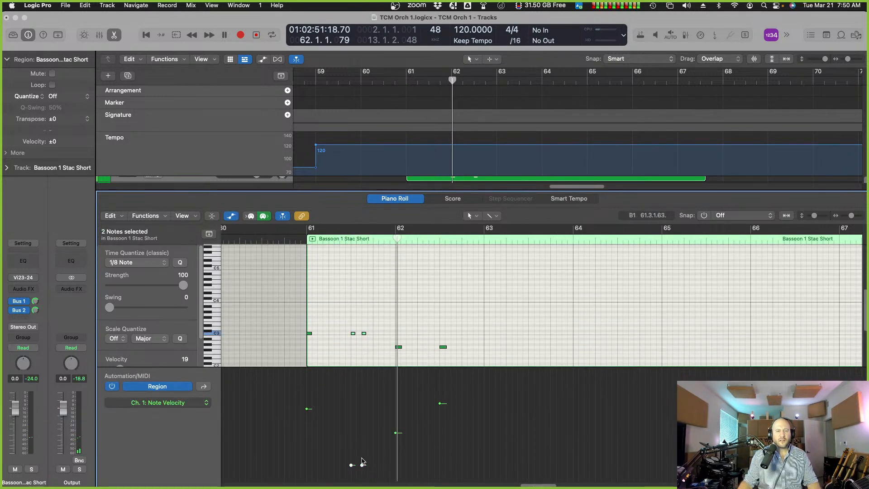
{"action": "left_click_drag", "start_coordinate": [352, 467], "coordinate": [361, 429]}
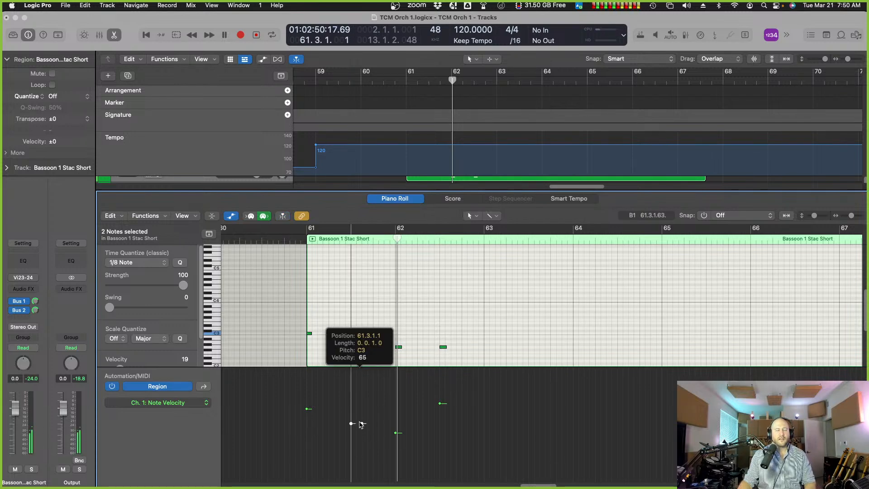
{"action": "left_click", "coordinate": [298, 237]}
{"action": "key", "text": "space"}
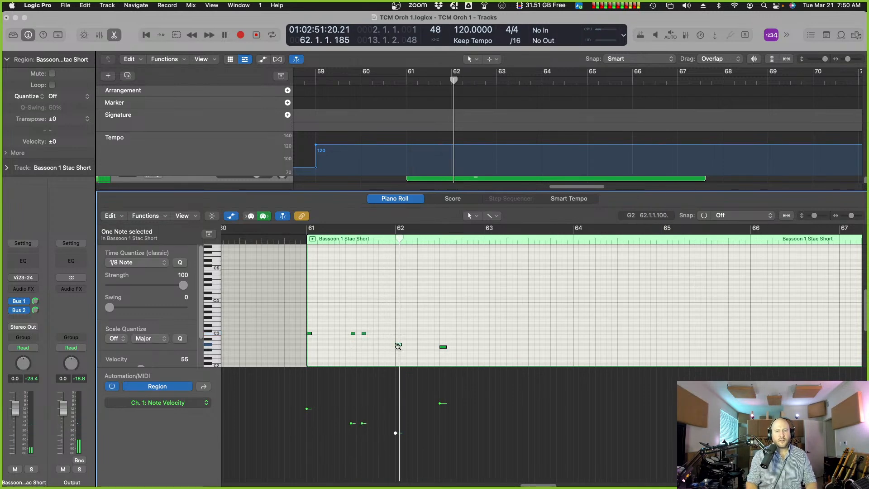
Raise the bassoon note at bar 62 to C3, add two G2 copies around bar 62 beat 4, half a beat apart, and play.
{"action": "left_click", "coordinate": [300, 240]}
{"action": "key", "text": "space"}
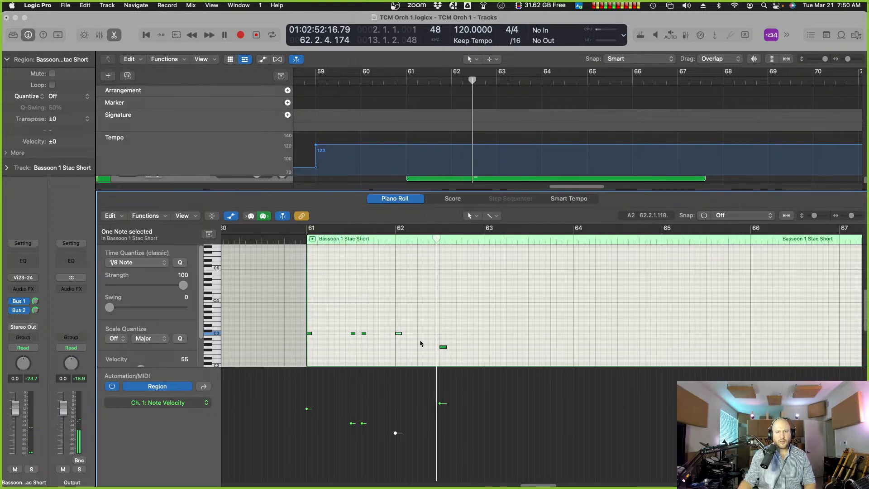
{"action": "left_click_drag", "start_coordinate": [451, 350], "coordinate": [477, 349]}
{"action": "left_click", "coordinate": [295, 240]}
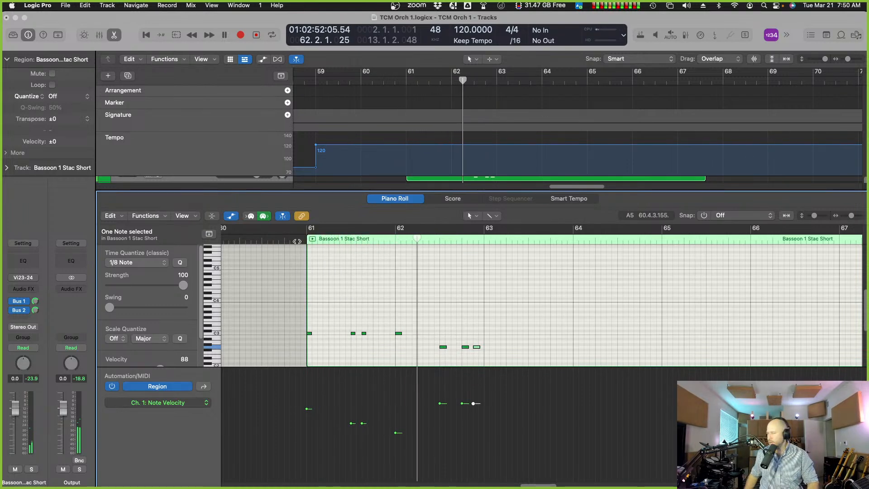
{"action": "key", "text": "space"}
{"action": "left_click", "coordinate": [505, 353]}
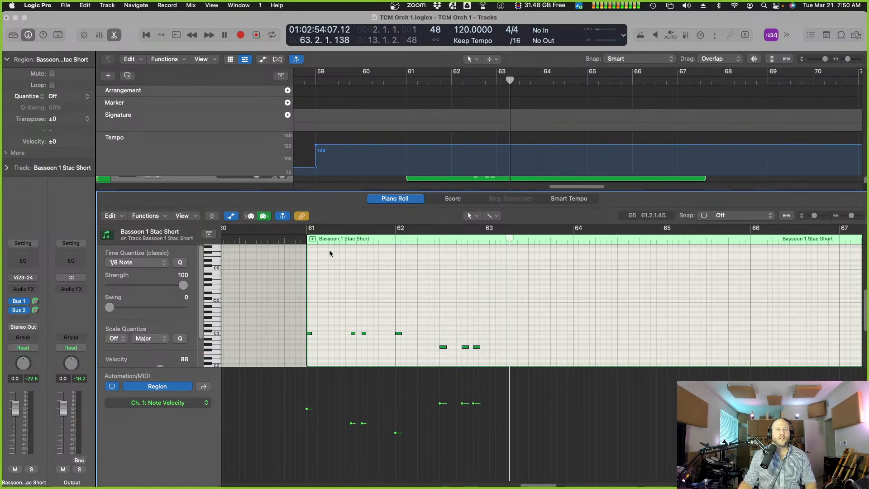
{"action": "left_click", "coordinate": [303, 240]}
{"action": "key", "text": "space"}
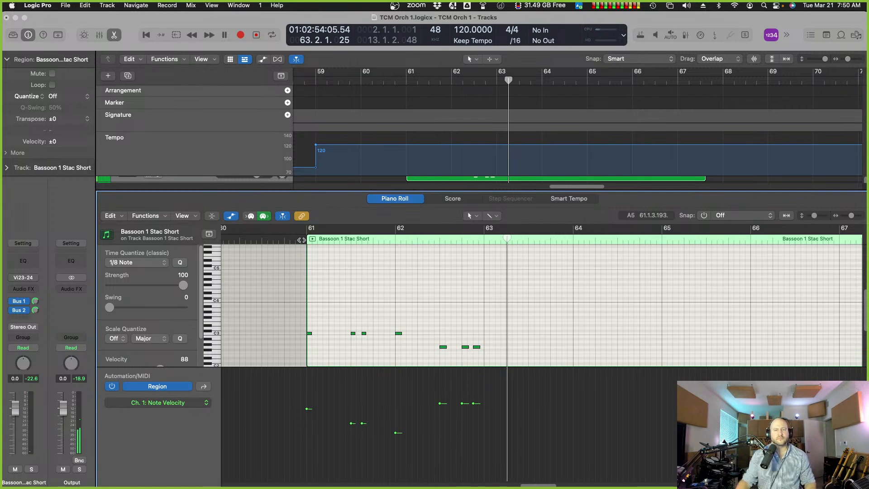
Move the last two G2 bassoon notes so the first starts at bar 63, and play the passage.
{"action": "key", "text": "ctrl+alt+Right"}
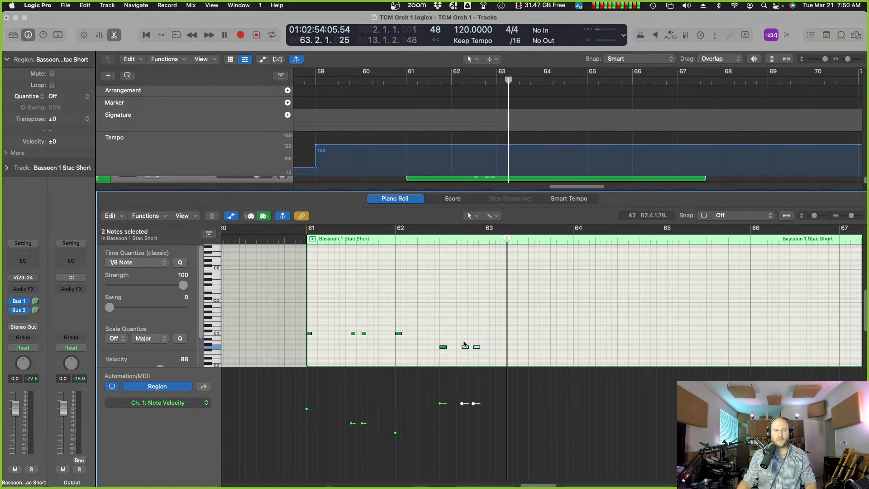
{"action": "left_click_drag", "start_coordinate": [465, 347], "coordinate": [488, 349]}
{"action": "left_click", "coordinate": [299, 239]}
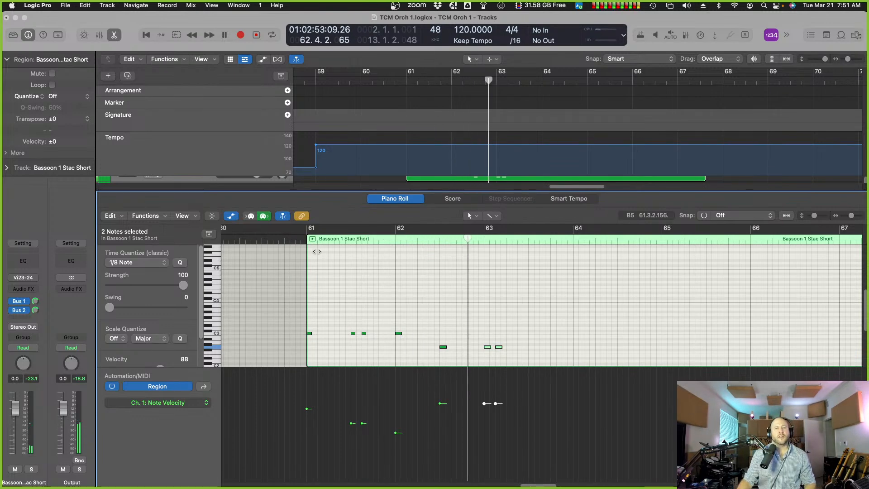
Show the global tracks in the Piano Roll and place the playhead at about bar 61.
{"action": "key", "text": "g"}
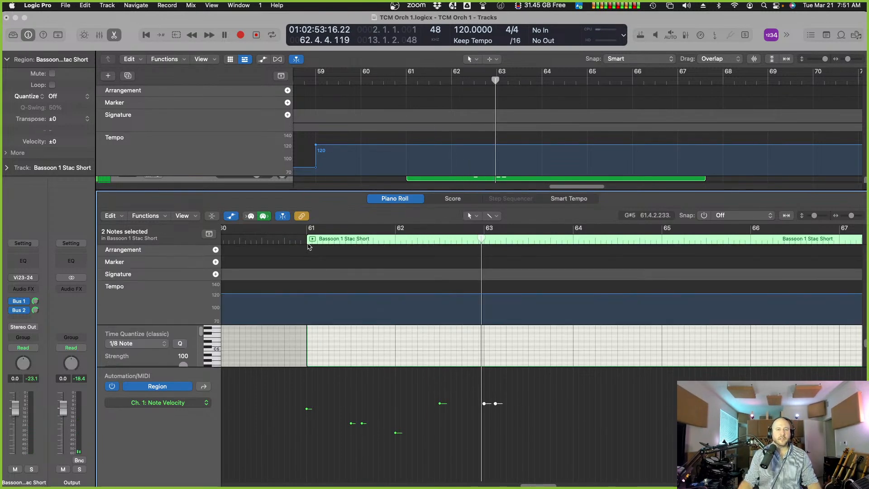
{"action": "left_click", "coordinate": [303, 240]}
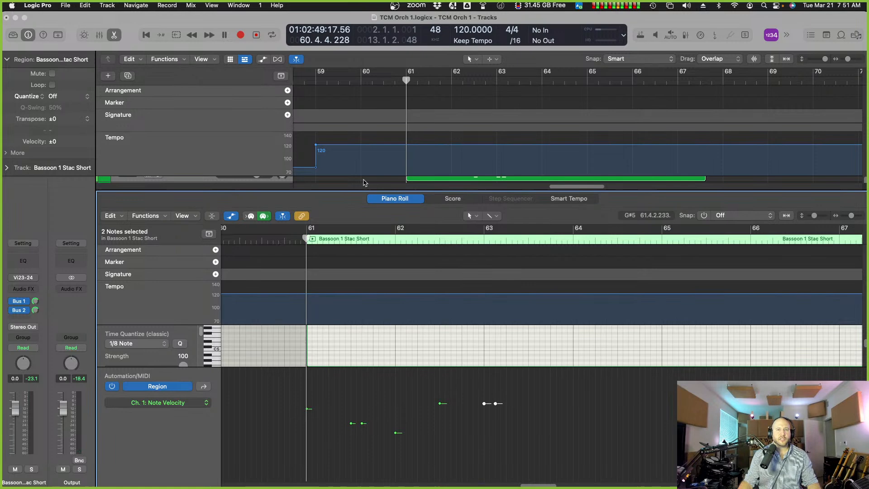
{"action": "left_click", "coordinate": [515, 31]}
{"action": "left_click", "coordinate": [514, 23]}
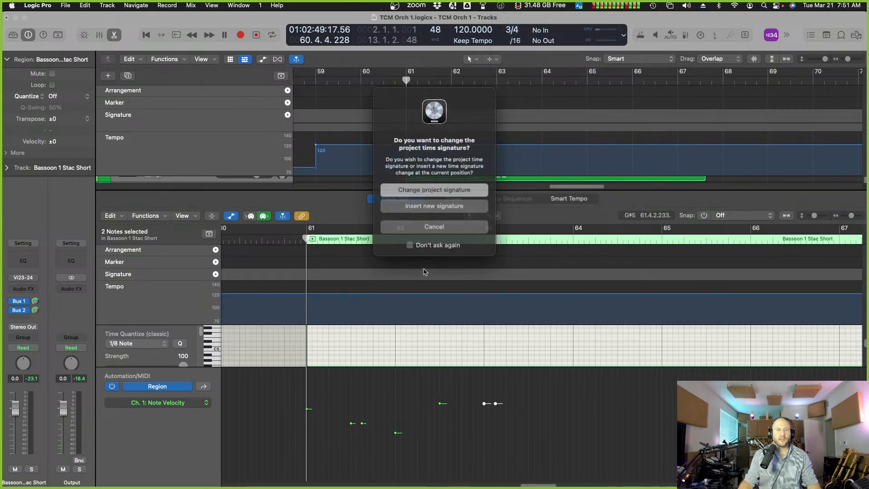
{"action": "left_click", "coordinate": [432, 225]}
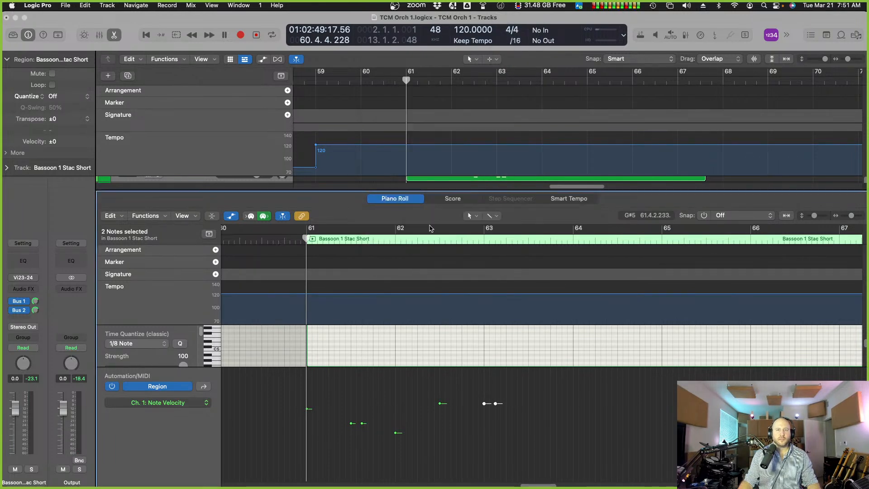
Insert a 3/4 time signature at bar 61 in the Signature track, and hide the automation lane.
{"action": "left_click", "coordinate": [215, 275]}
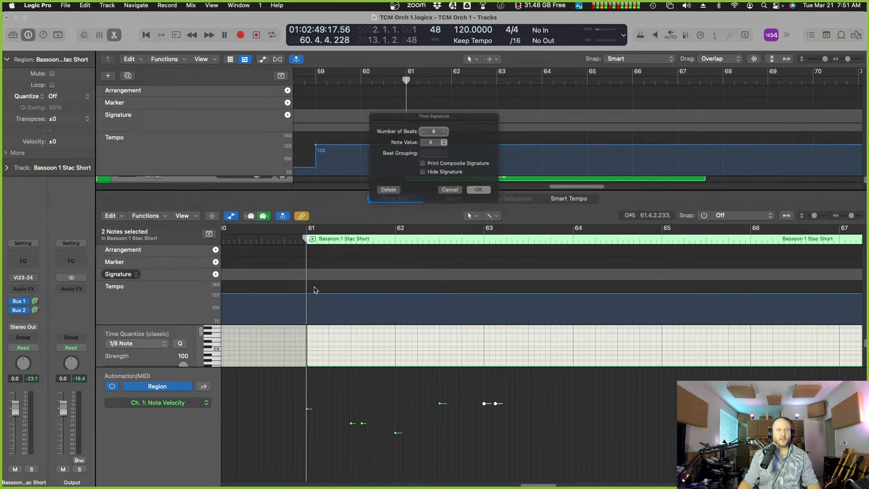
{"action": "left_click", "coordinate": [485, 196]}
{"action": "key", "text": "a"}
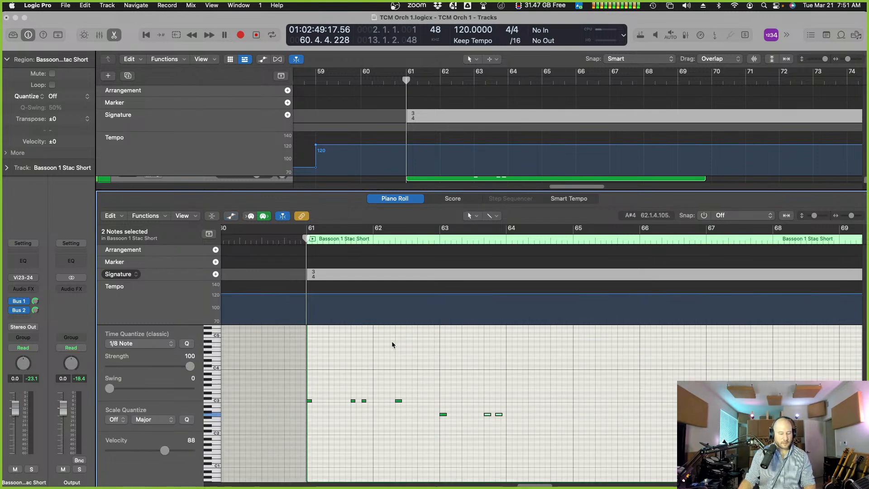
Hide the global tracks and copy the bar 62 C3 bassoon note to G2 at about bar 64 beat 2.
{"action": "key", "text": "g"}
{"action": "key", "text": "space"}
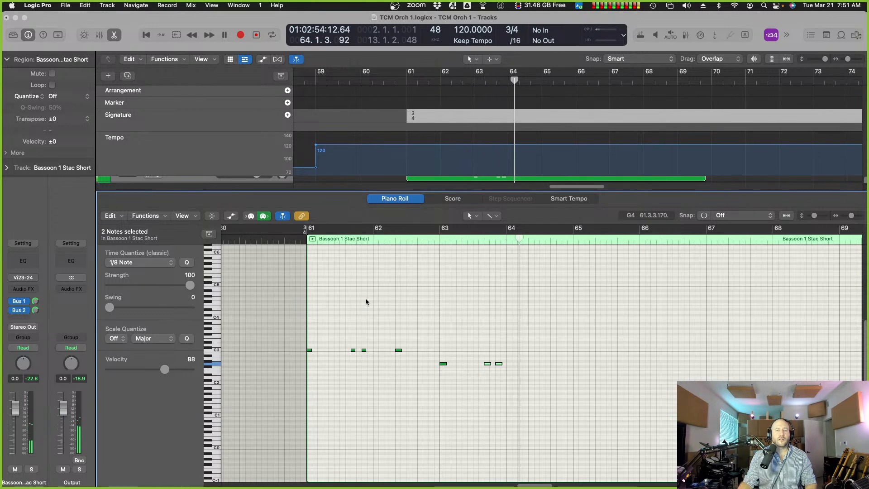
{"action": "left_click", "coordinate": [422, 366]}
{"action": "left_click_drag", "start_coordinate": [399, 352], "coordinate": [532, 366]}
{"action": "left_click", "coordinate": [273, 288]}
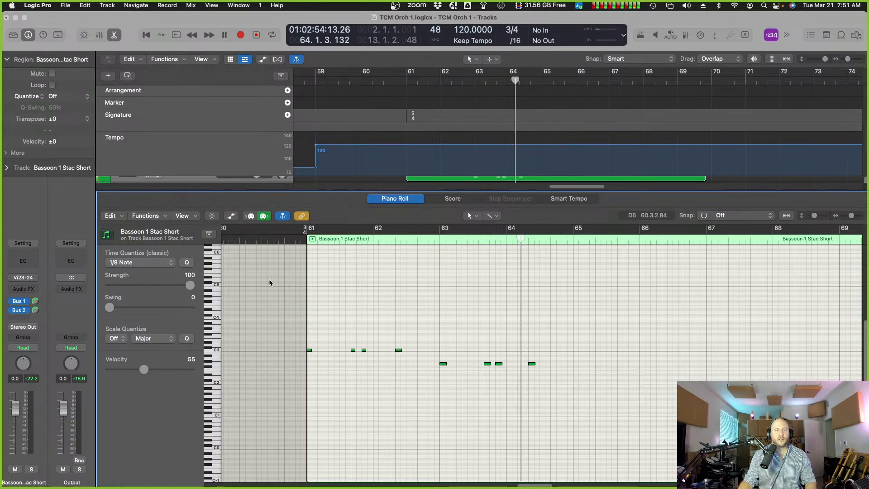
Change the time signature at bar 61 to 3/2 and play the bassoon passage from there.
{"action": "left_click", "coordinate": [306, 242]}
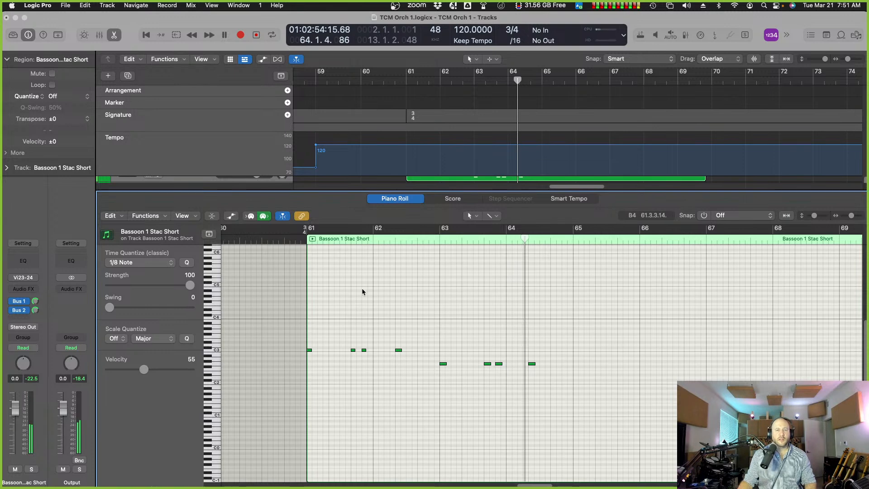
{"action": "key", "text": "g"}
{"action": "left_click", "coordinate": [314, 277]}
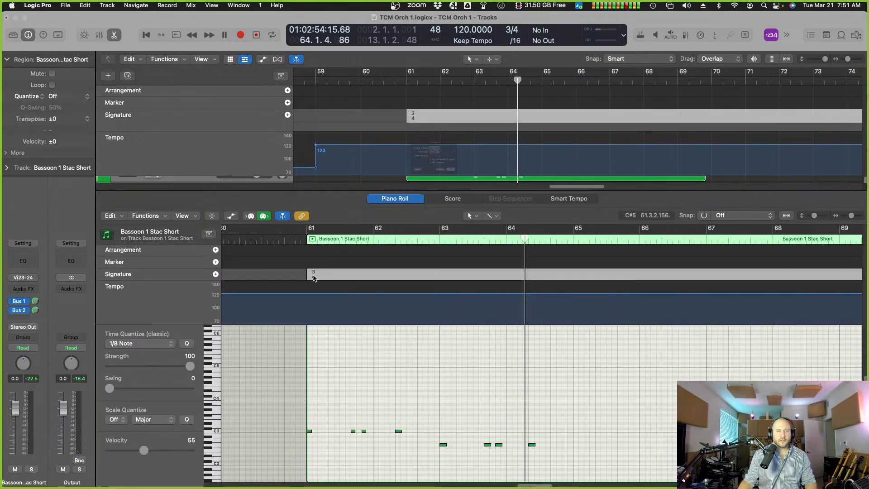
{"action": "double_click", "coordinate": [315, 277]}
{"action": "left_click", "coordinate": [434, 140]}
{"action": "left_click", "coordinate": [435, 131]}
{"action": "left_click", "coordinate": [486, 195]}
{"action": "key", "text": "space"}
{"action": "key", "text": "g"}
{"action": "key", "text": "space"}
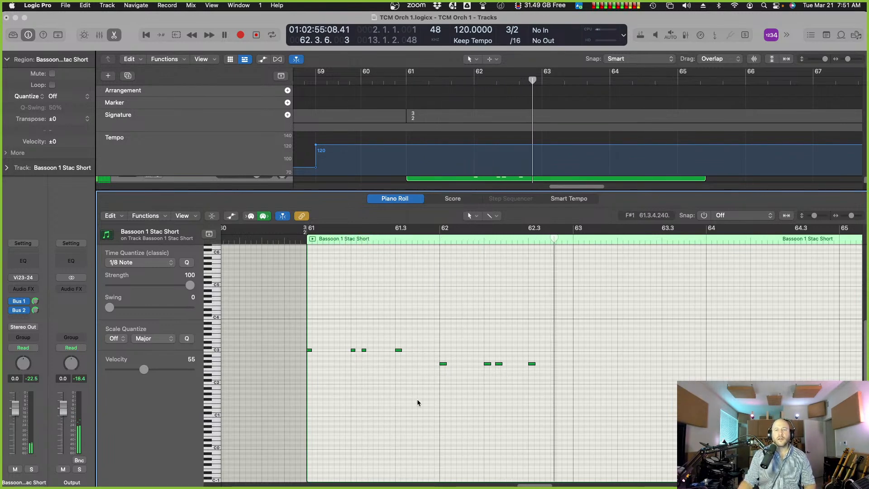
Copy the four C3 bassoon notes of bar 61 to the start of bar 63, lowered to A2.
{"action": "left_click_drag", "start_coordinate": [413, 350], "coordinate": [413, 351]}
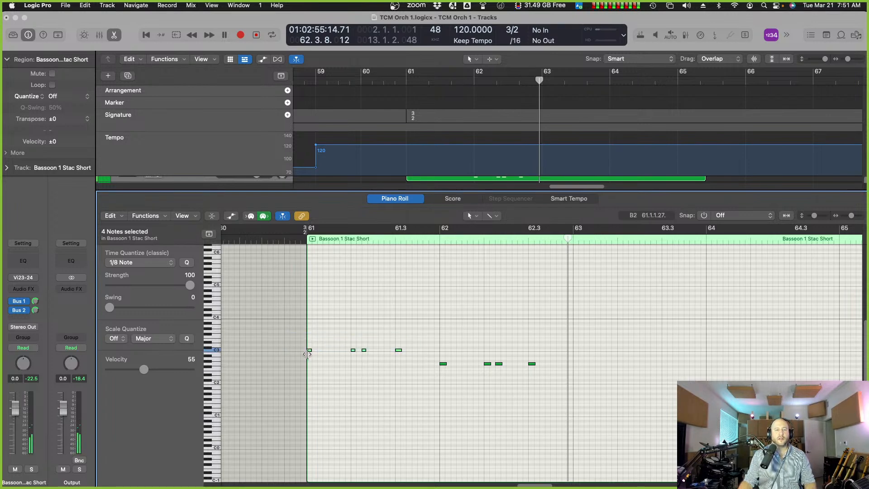
{"action": "left_click_drag", "start_coordinate": [309, 350], "coordinate": [578, 361]}
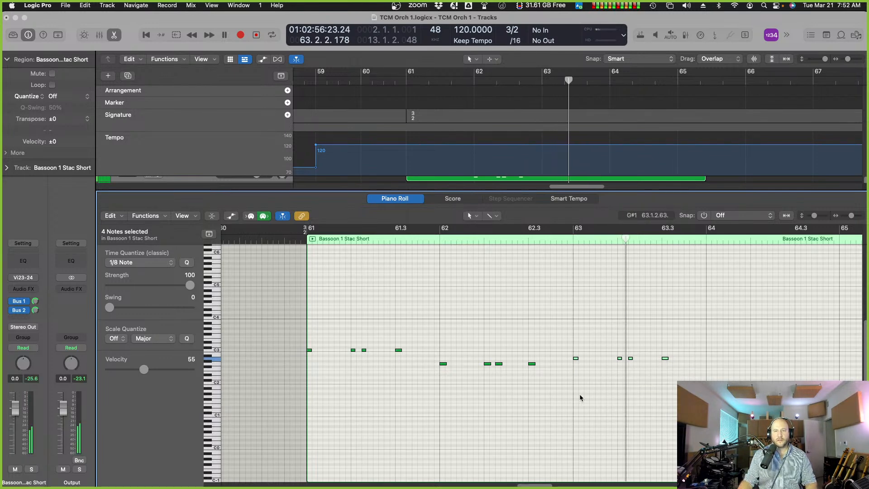
{"action": "key", "text": "space"}
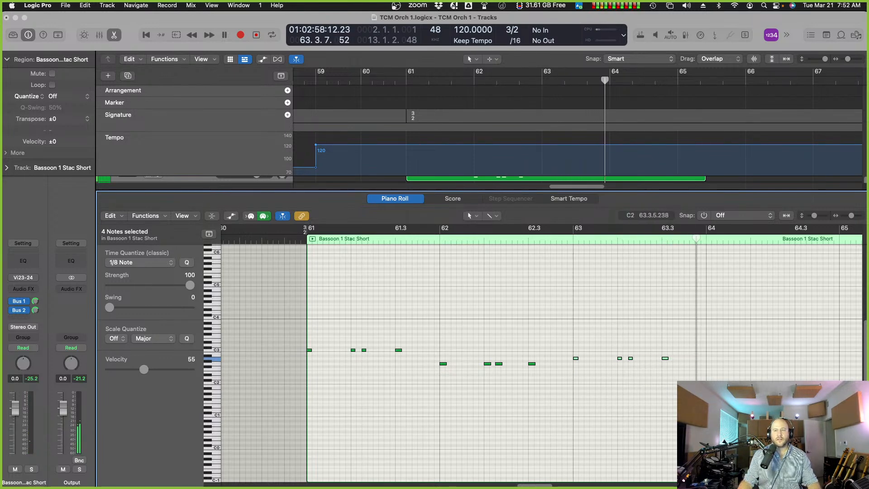
Copy the four A2 bassoon notes of bar 63 to the start of bar 64 on G2, and play.
{"action": "scroll", "coordinate": [616, 368], "scroll_direction": "right", "scroll_amount": 5}
{"action": "left_click_drag", "start_coordinate": [417, 360], "coordinate": [550, 365]}
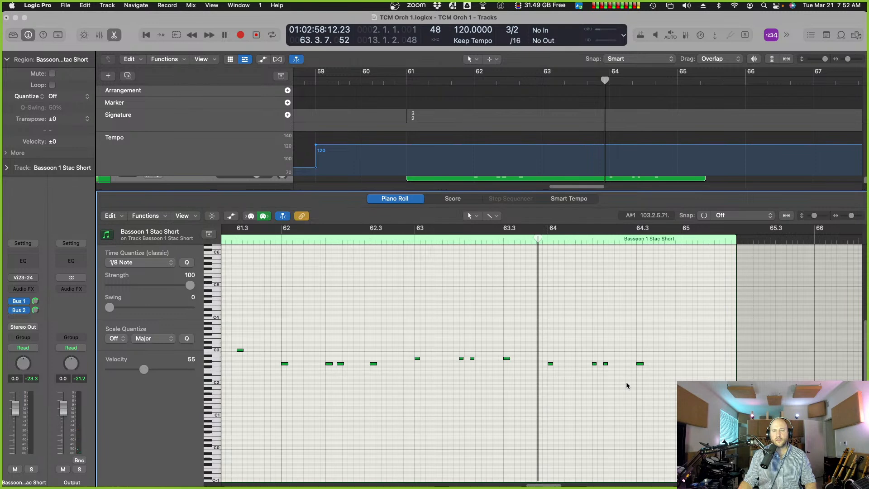
{"action": "key", "text": "space"}
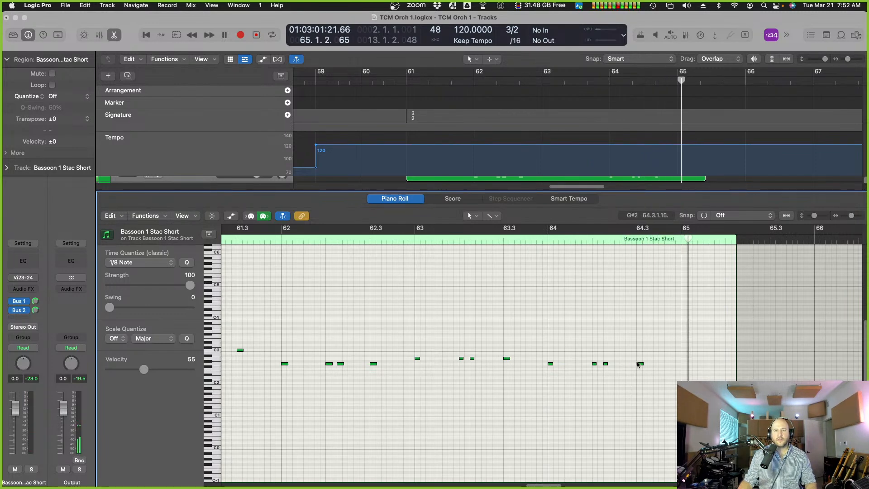
Copy the last bassoon note of bar 64 to C3 at the start of bar 65, and play from bar 61.
{"action": "left_click_drag", "start_coordinate": [640, 363], "coordinate": [685, 350]}
{"action": "scroll", "coordinate": [387, 273], "scroll_direction": "left", "scroll_amount": 8}
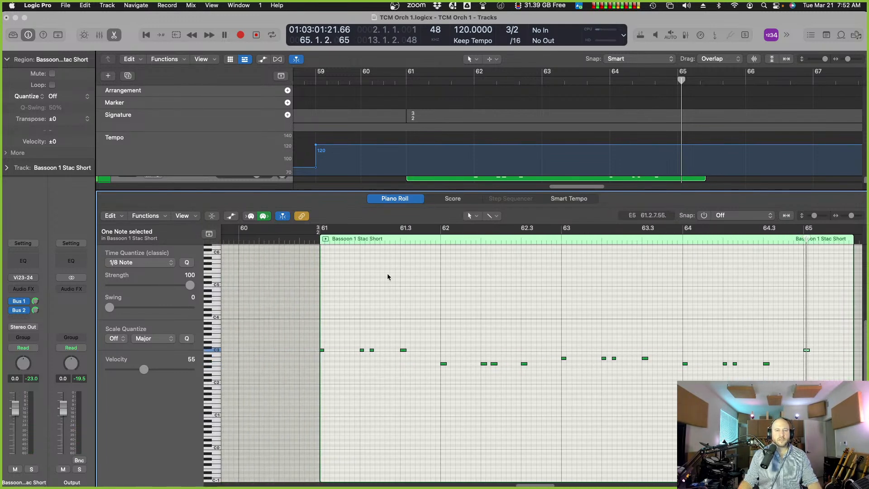
{"action": "left_click", "coordinate": [319, 236]}
{"action": "key", "text": "space"}
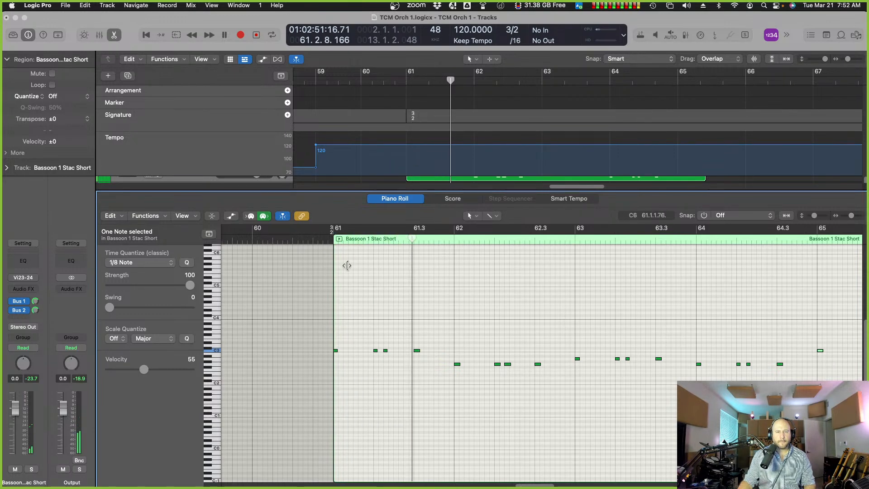
Lower the velocity of the first note in the Clarinet 1 Trip Tongue region and play from bar 61.
{"action": "key", "text": "a"}
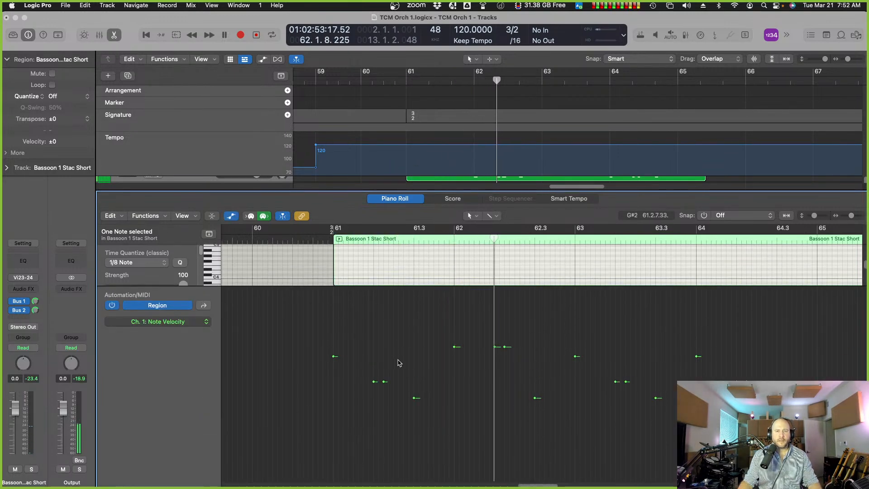
{"action": "scroll", "coordinate": [455, 380], "scroll_direction": "down", "scroll_amount": 4}
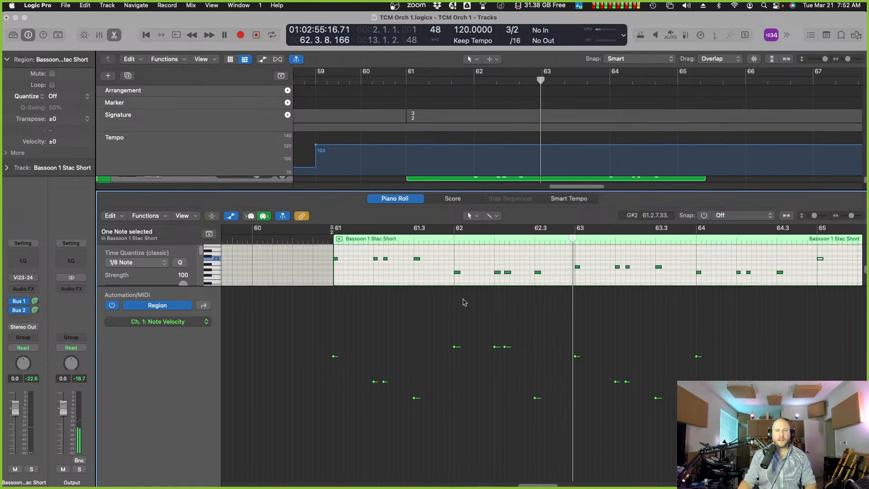
{"action": "key", "text": "e"}
{"action": "scroll", "coordinate": [487, 253], "scroll_direction": "up", "scroll_amount": 10}
{"action": "scroll", "coordinate": [492, 234], "scroll_direction": "up", "scroll_amount": 2}
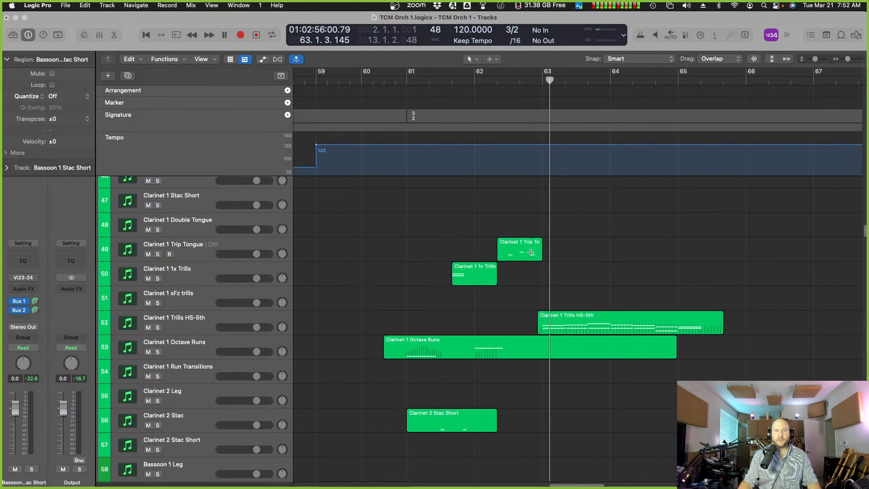
{"action": "left_click", "coordinate": [511, 243]}
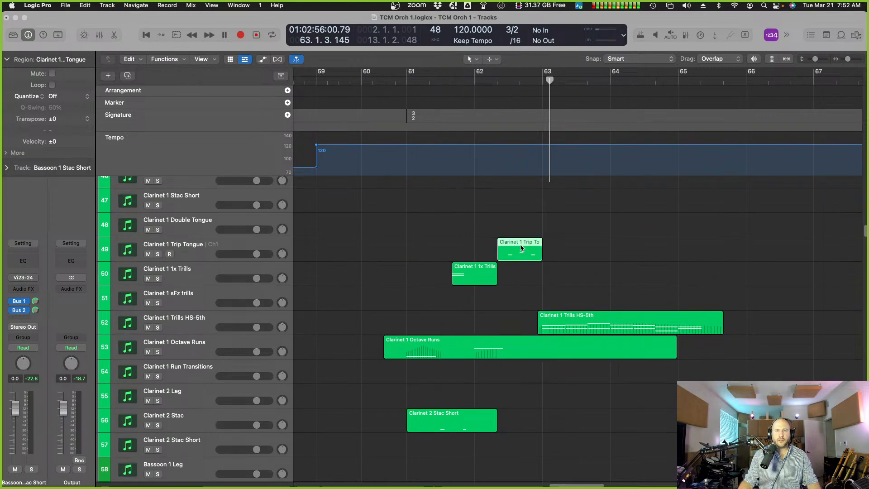
{"action": "double_click", "coordinate": [522, 248]}
{"action": "left_click_drag", "start_coordinate": [515, 345], "coordinate": [515, 367]}
{"action": "left_click", "coordinate": [334, 239]}
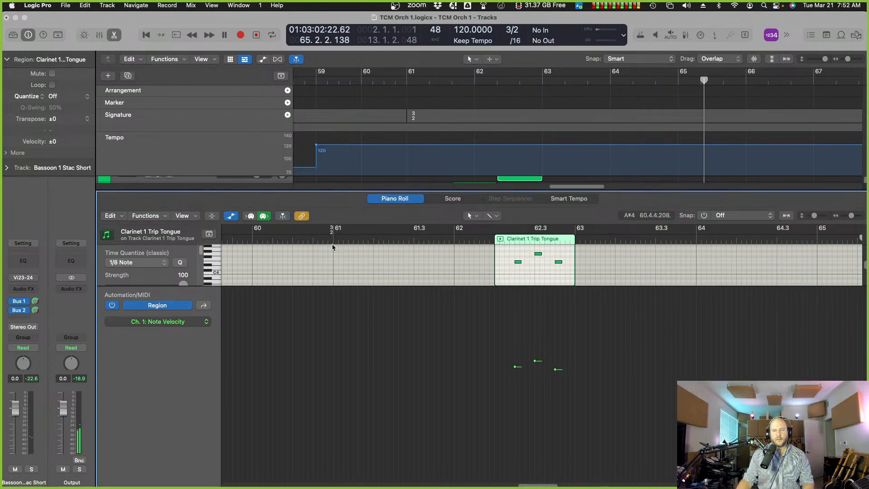
Close the Piano Roll, hide the global tracks, and select the Sam Triangle track.
{"action": "left_click", "coordinate": [398, 202]}
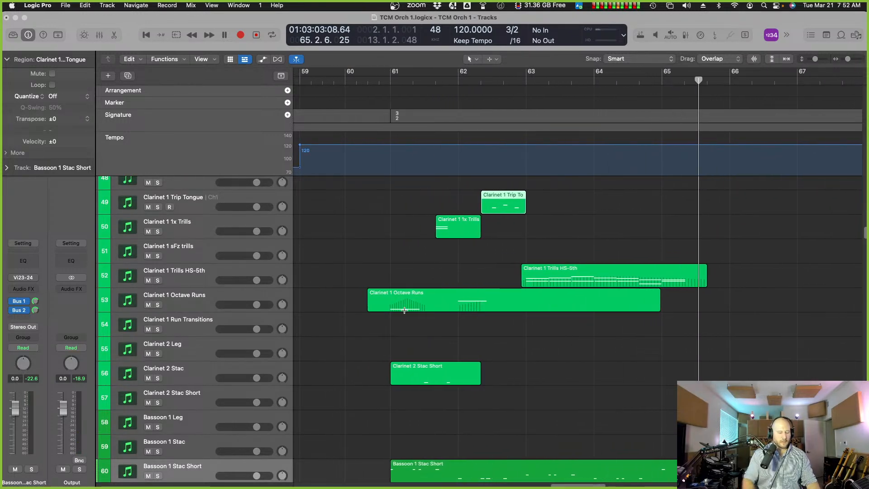
{"action": "key", "text": "super+Up"}
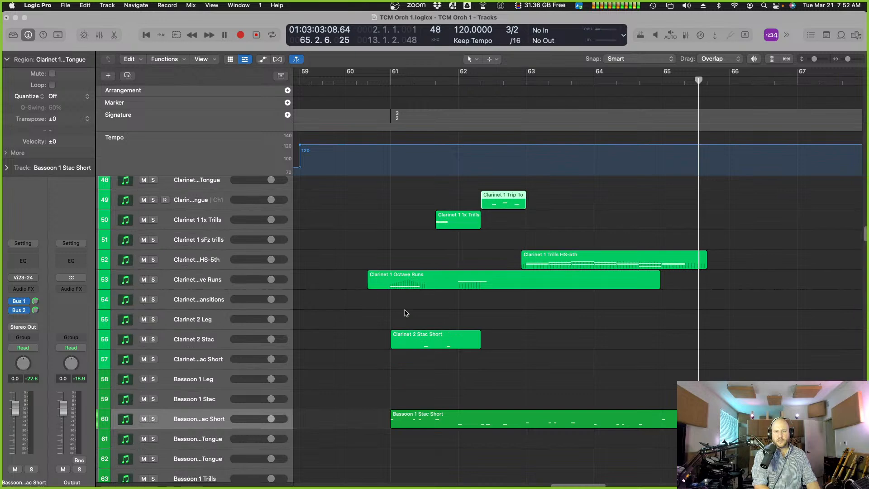
{"action": "key", "text": "a"}
{"action": "key", "text": "a"}
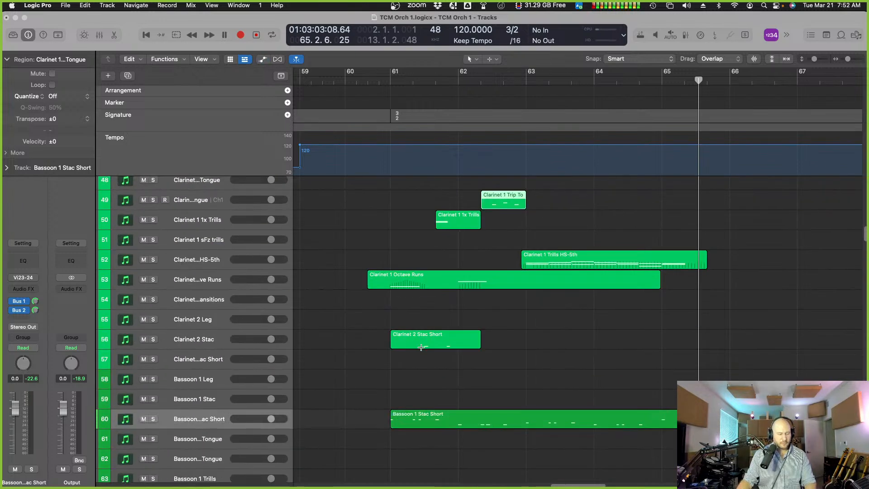
{"action": "key", "text": "g"}
{"action": "scroll", "coordinate": [349, 375], "scroll_direction": "down", "scroll_amount": 1}
{"action": "scroll", "coordinate": [349, 374], "scroll_direction": "down", "scroll_amount": 10}
{"action": "key", "text": "super+Up"}
{"action": "key", "text": "super+Up"}
{"action": "key", "text": "super+Up"}
{"action": "scroll", "coordinate": [350, 378], "scroll_direction": "down", "scroll_amount": 12}
{"action": "scroll", "coordinate": [344, 381], "scroll_direction": "down", "scroll_amount": 5}
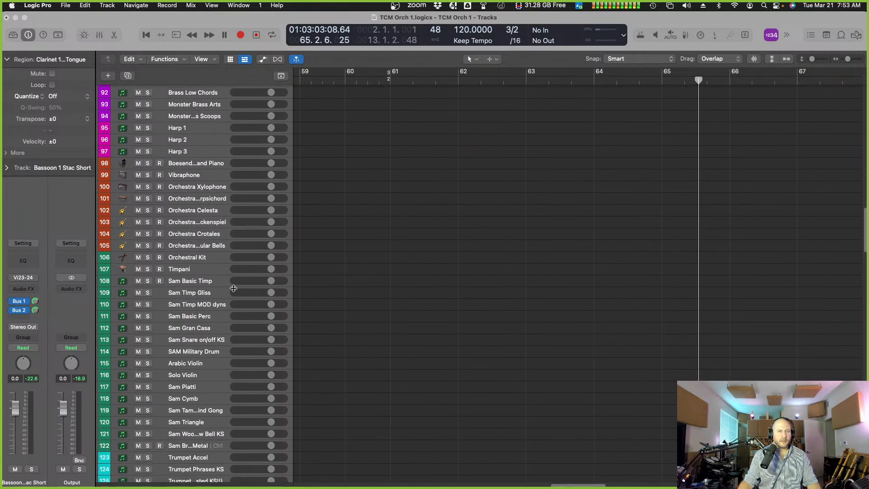
{"action": "left_click", "coordinate": [211, 421]}
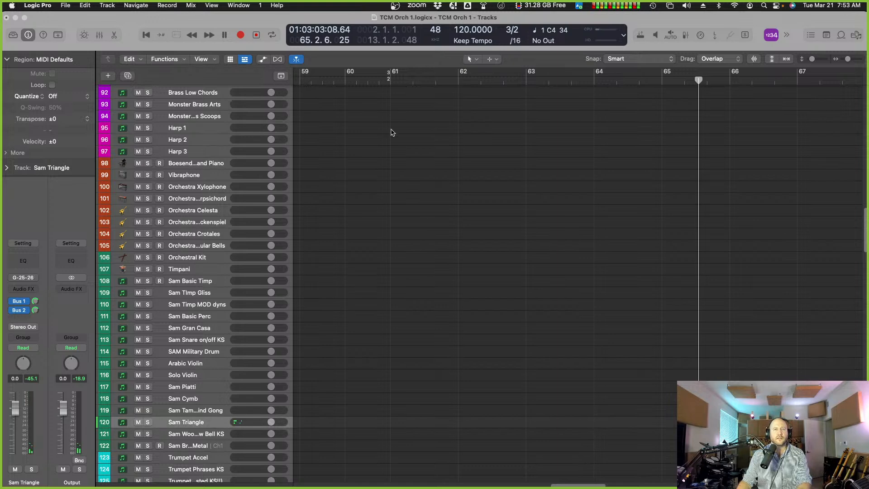
Play along on the Sam Triangle track from bar 61 to just past bar 65 and capture the performance as a region.
{"action": "left_click", "coordinate": [390, 78]}
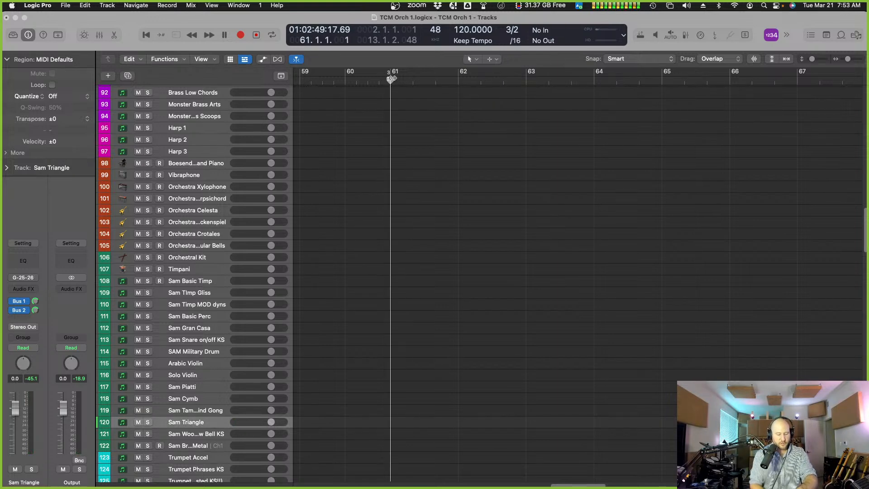
{"action": "key", "text": "space"}
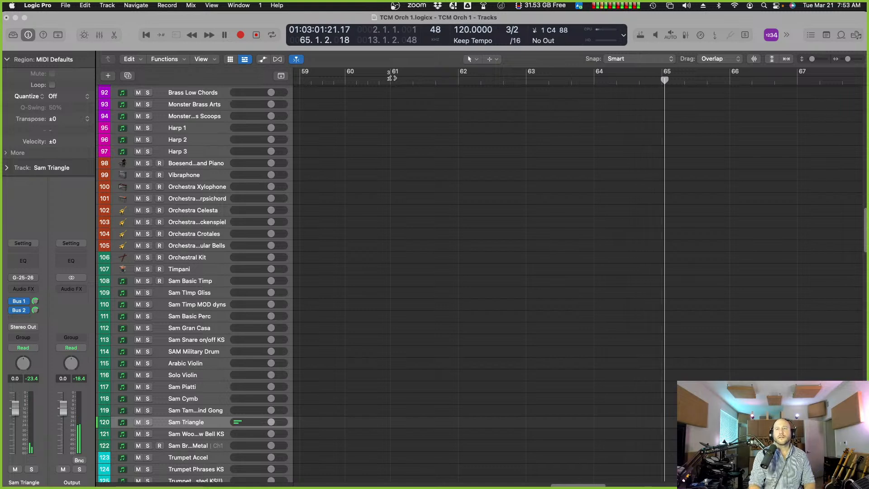
{"action": "key", "text": "space"}
{"action": "key", "text": "shift+r"}
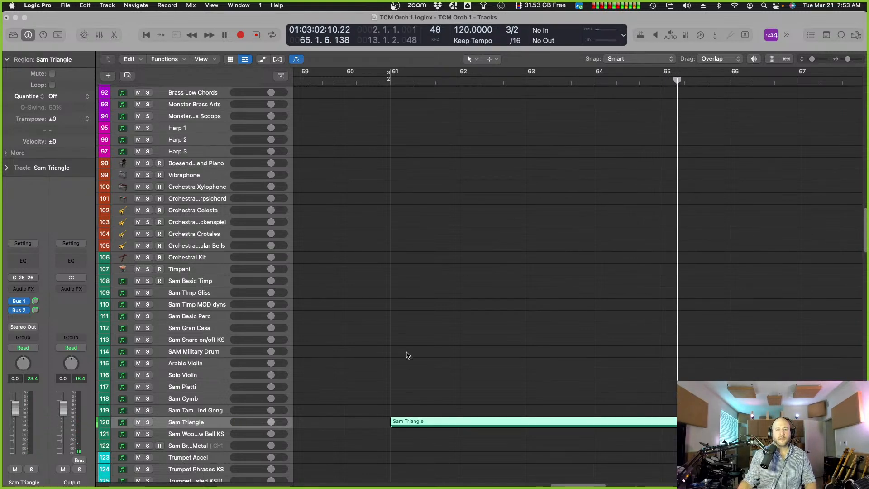
Quantize all notes of the Sam Triangle region to 1/8 notes in the Piano Roll and play from bar 61.
{"action": "left_click", "coordinate": [448, 415]}
{"action": "double_click", "coordinate": [445, 428]}
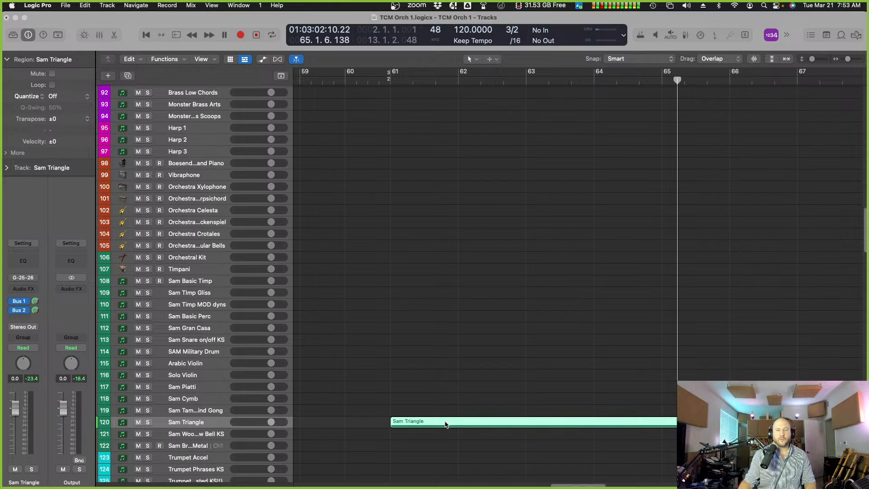
{"action": "key", "text": "a"}
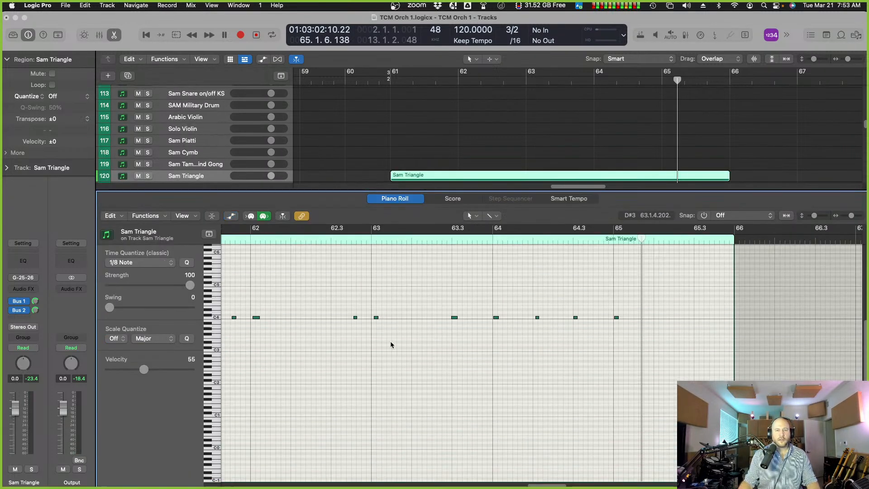
{"action": "scroll", "coordinate": [391, 344], "scroll_direction": "left", "scroll_amount": 5}
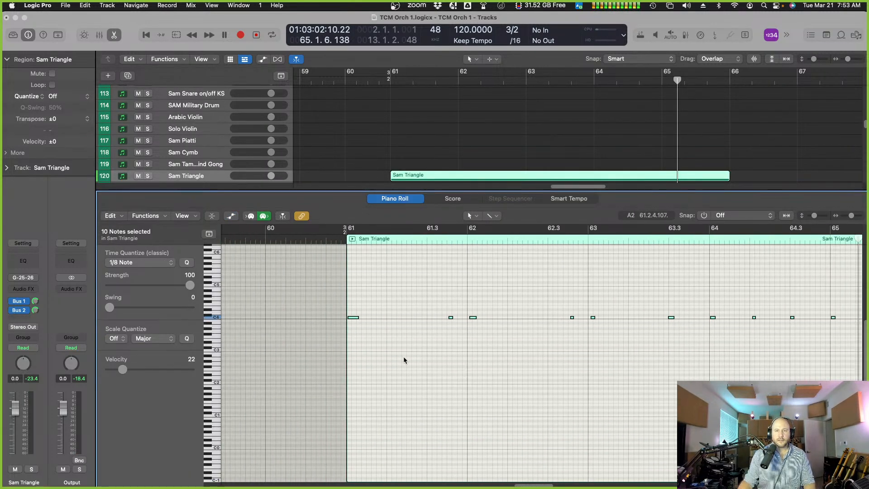
{"action": "left_click", "coordinate": [425, 355]}
{"action": "scroll", "coordinate": [417, 336], "scroll_direction": "right", "scroll_amount": 3}
{"action": "scroll", "coordinate": [401, 345], "scroll_direction": "right", "scroll_amount": 1}
{"action": "left_click", "coordinate": [272, 242]}
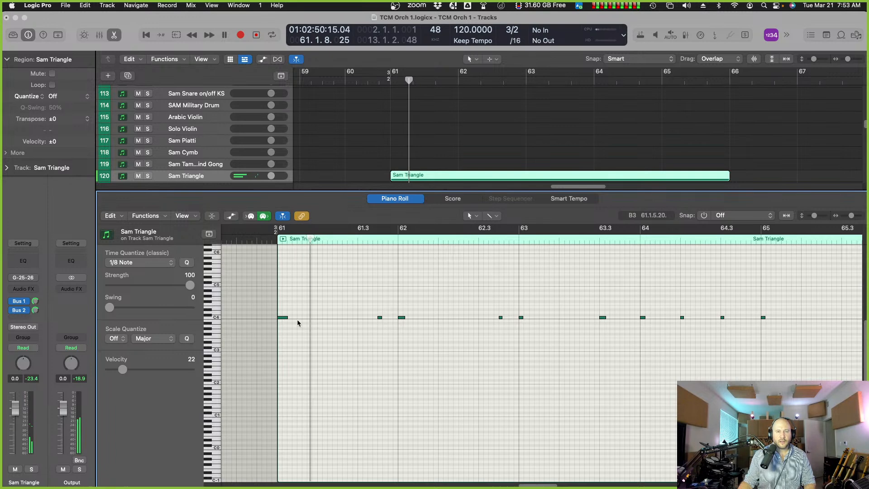
Lower the velocity of the first triangle note and copy the bar 63 beat 3 note to beat 2 of that bar.
{"action": "key", "text": "a"}
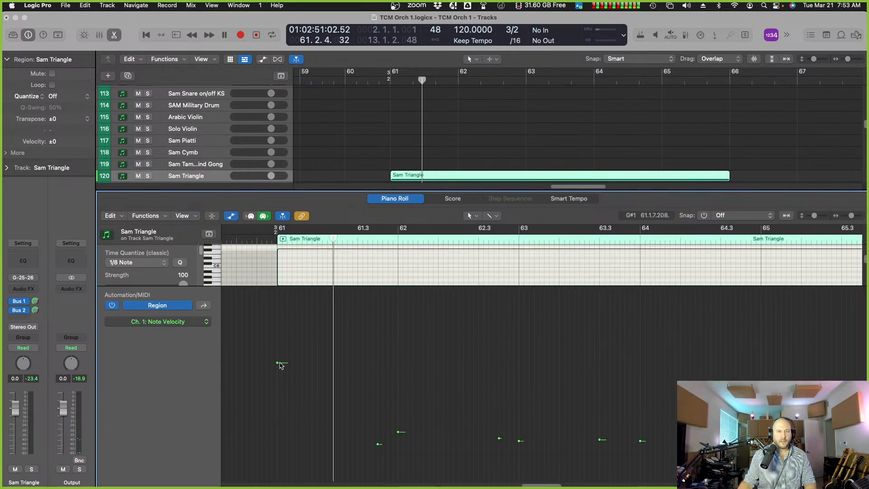
{"action": "left_click_drag", "start_coordinate": [281, 362], "coordinate": [280, 419]}
{"action": "key", "text": "a"}
{"action": "left_click", "coordinate": [272, 241]}
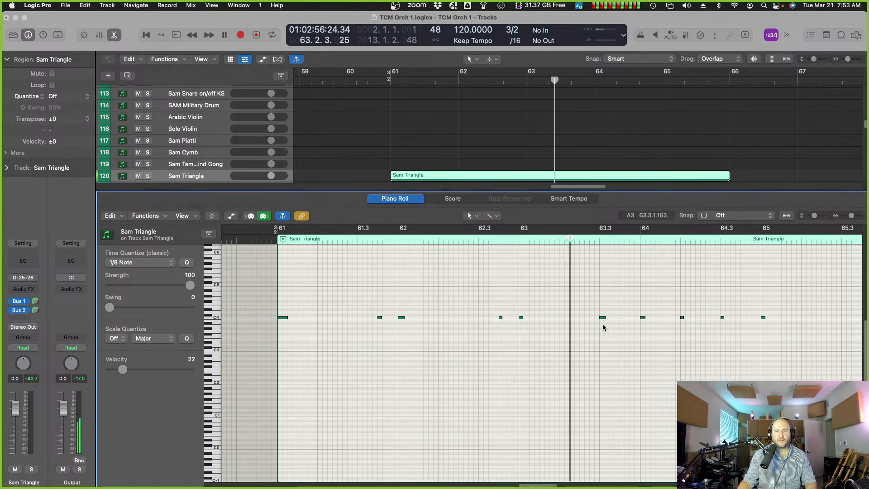
{"action": "left_click_drag", "start_coordinate": [602, 319], "coordinate": [562, 319]}
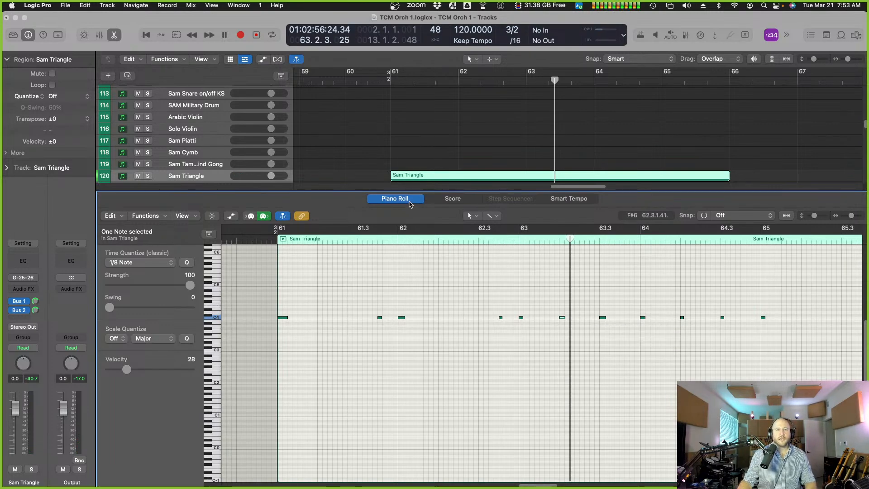
Select the five clarinet regions and open them together in the Piano Roll.
{"action": "key", "text": "e"}
{"action": "scroll", "coordinate": [495, 236], "scroll_direction": "up", "scroll_amount": 15}
{"action": "scroll", "coordinate": [497, 236], "scroll_direction": "down", "scroll_amount": 6}
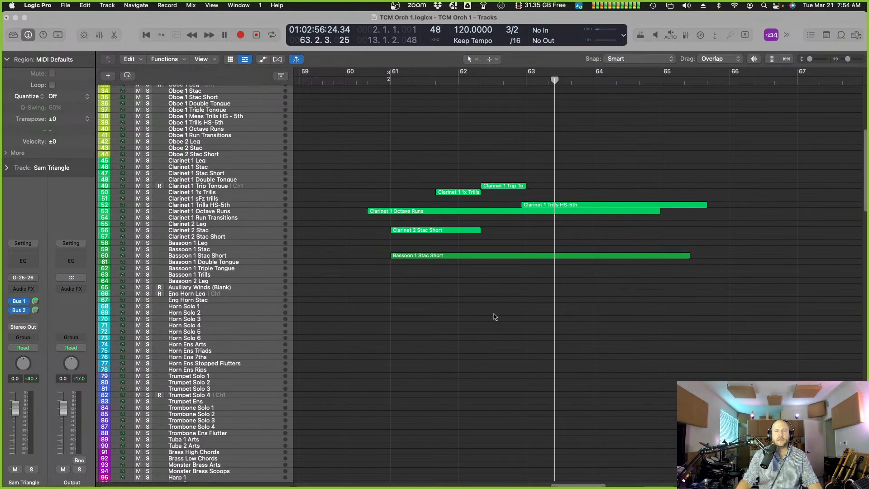
{"action": "left_click_drag", "start_coordinate": [375, 176], "coordinate": [626, 235]}
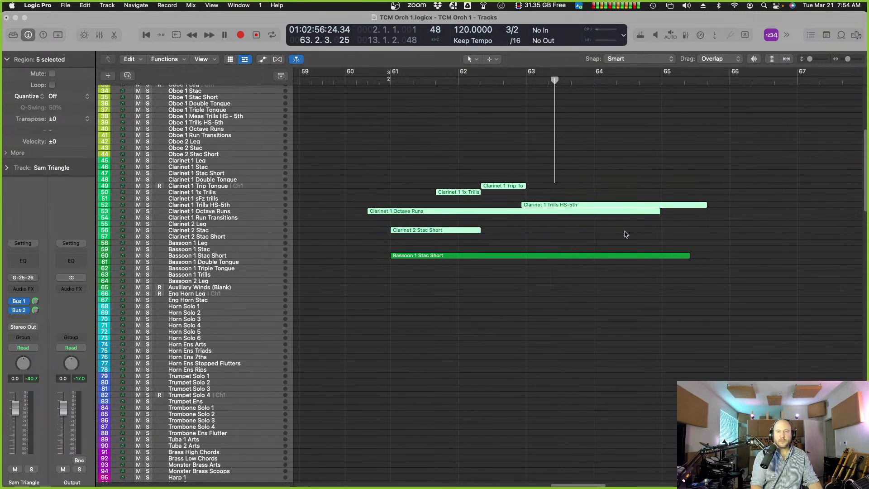
{"action": "key", "text": "e"}
{"action": "left_click", "coordinate": [478, 340]}
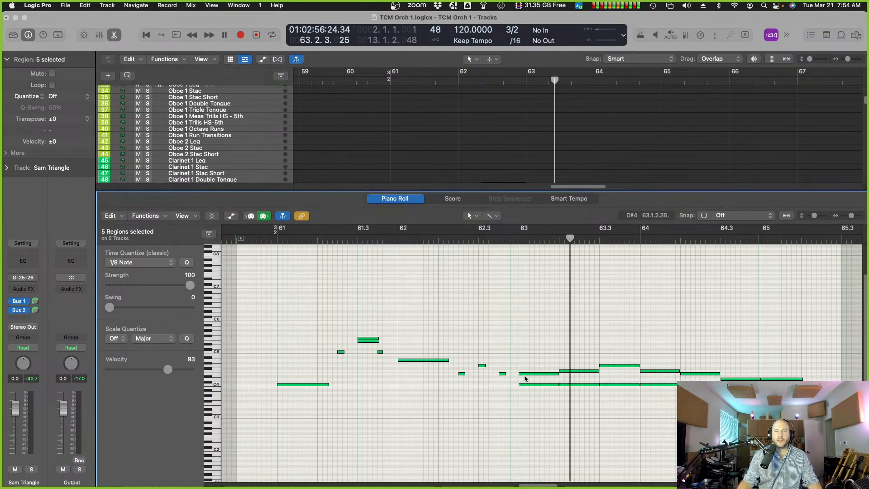
Select the 14 Clarinet 1 Trills HS-5th notes from bar 63 onward and shift them together slightly earlier.
{"action": "scroll", "coordinate": [509, 387], "scroll_direction": "right", "scroll_amount": 5}
{"action": "key", "text": "super+Right"}
{"action": "key", "text": "super+Right"}
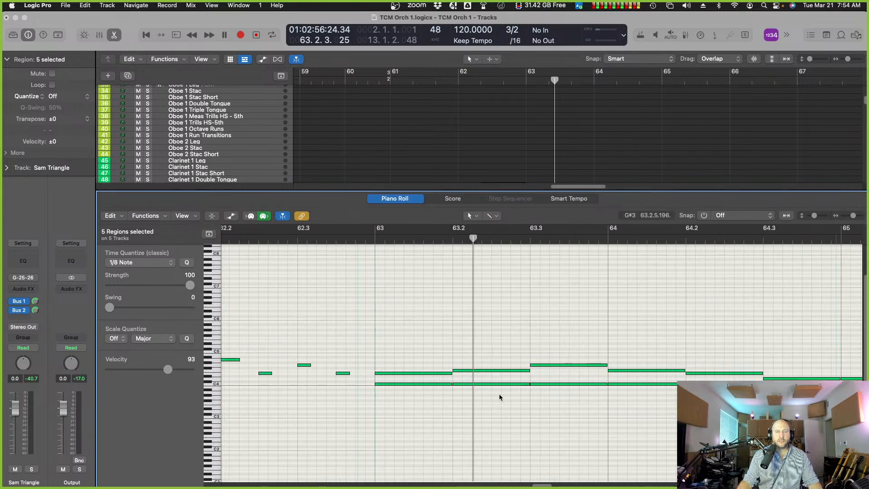
{"action": "scroll", "coordinate": [488, 402], "scroll_direction": "right", "scroll_amount": 4}
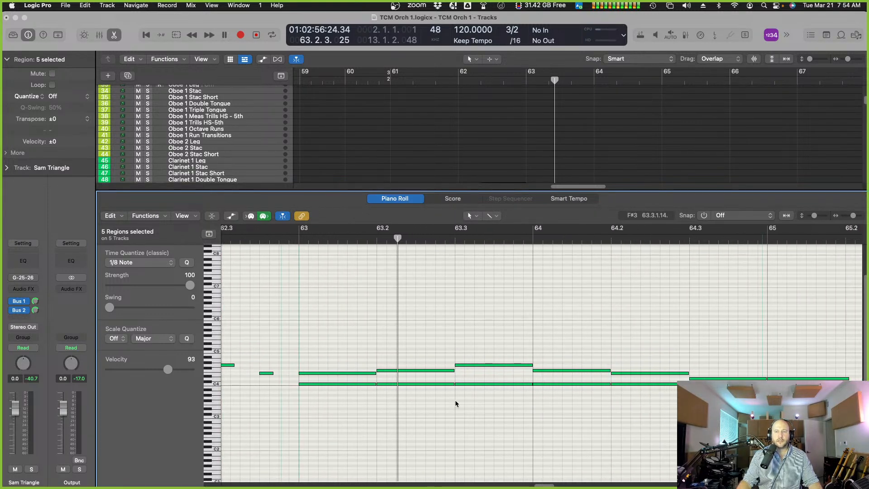
{"action": "left_click_drag", "start_coordinate": [331, 347], "coordinate": [800, 432]}
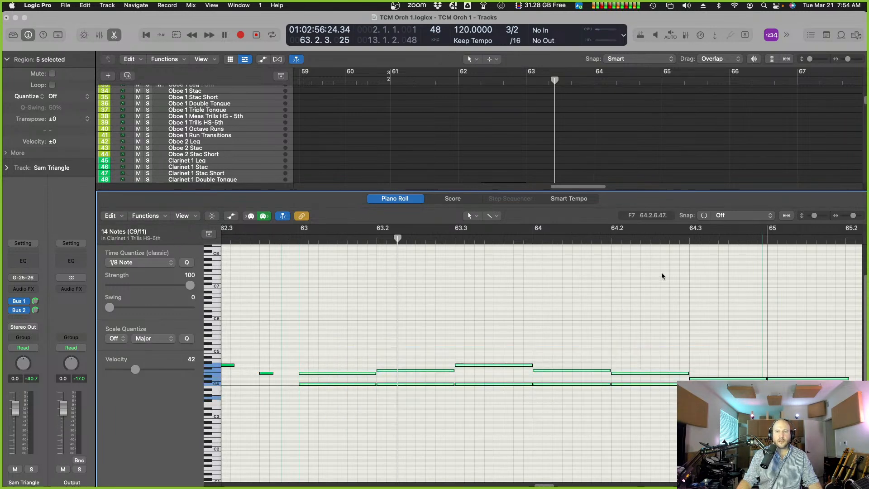
{"action": "key", "text": "super+Right"}
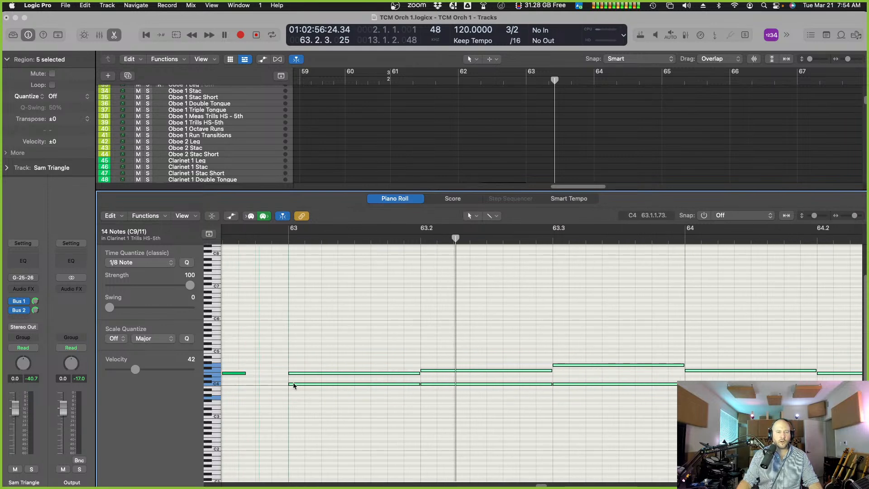
{"action": "left_click_drag", "start_coordinate": [293, 385], "coordinate": [290, 384]}
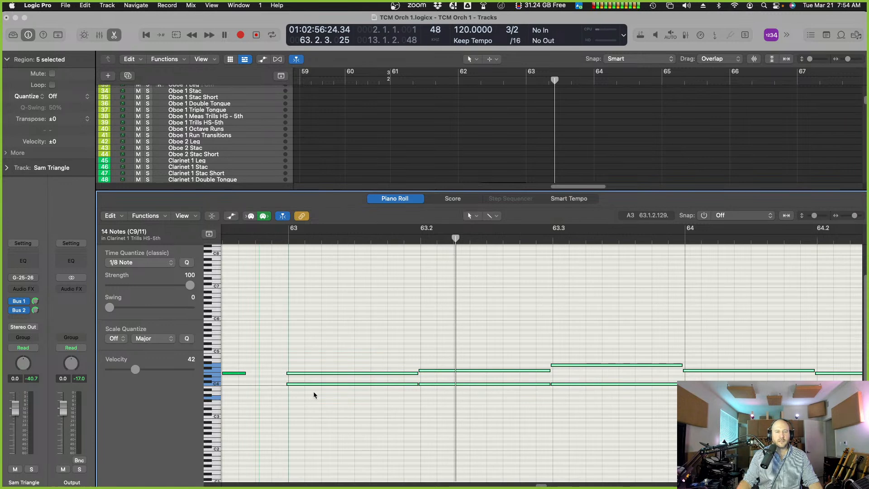
{"action": "scroll", "coordinate": [316, 315], "scroll_direction": "left", "scroll_amount": 2}
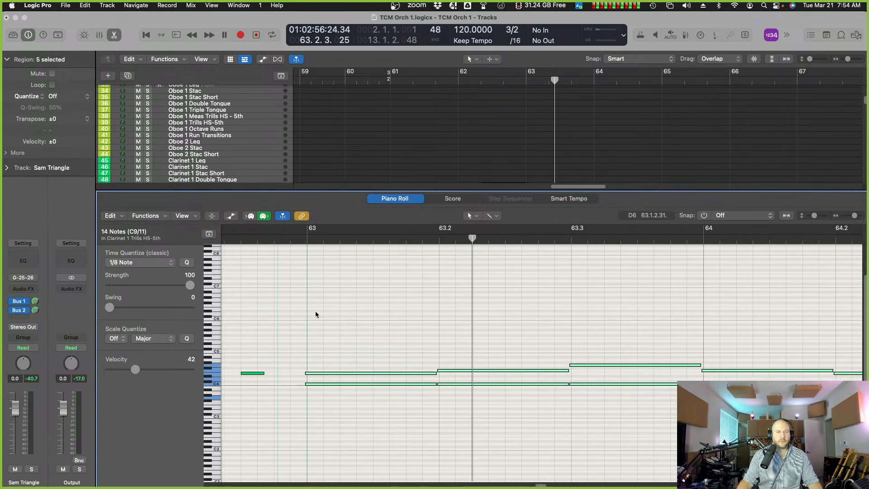
Start playback just before bar 63 to audition the shifted clarinet notes, and turn cycle mode off.
{"action": "left_click", "coordinate": [293, 234]}
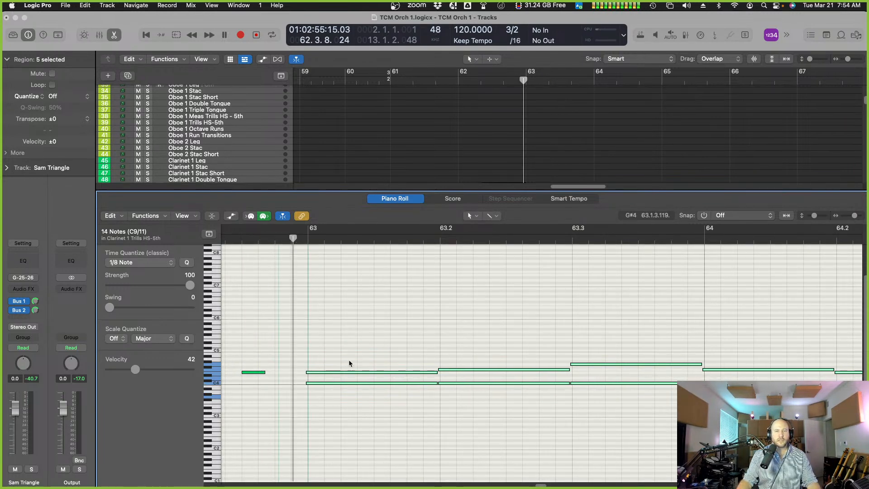
{"action": "key", "text": "super+Left"}
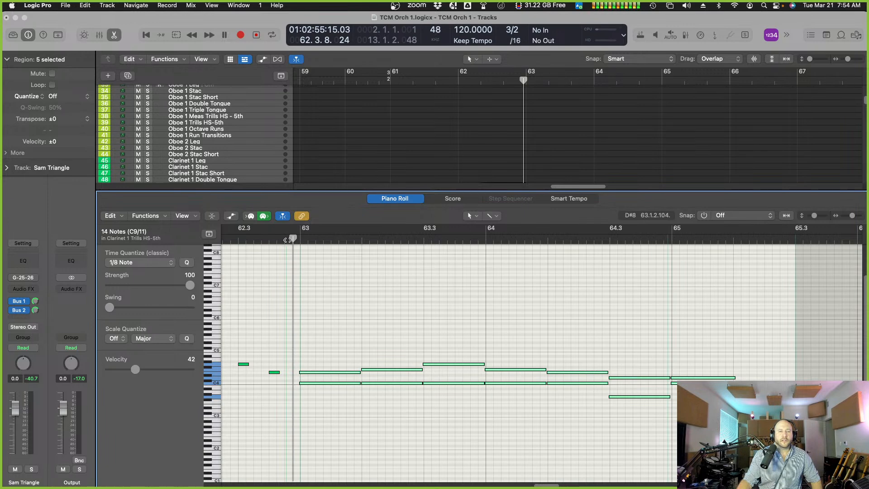
{"action": "key", "text": "shift+space"}
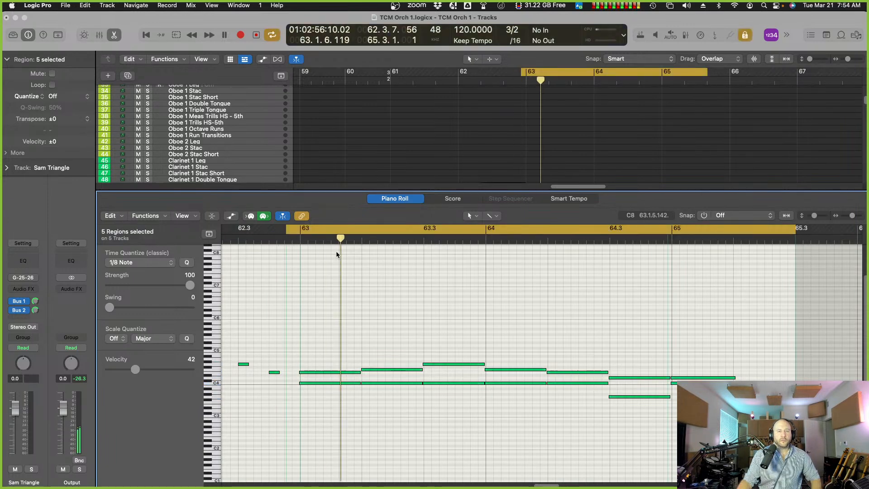
{"action": "key", "text": "space"}
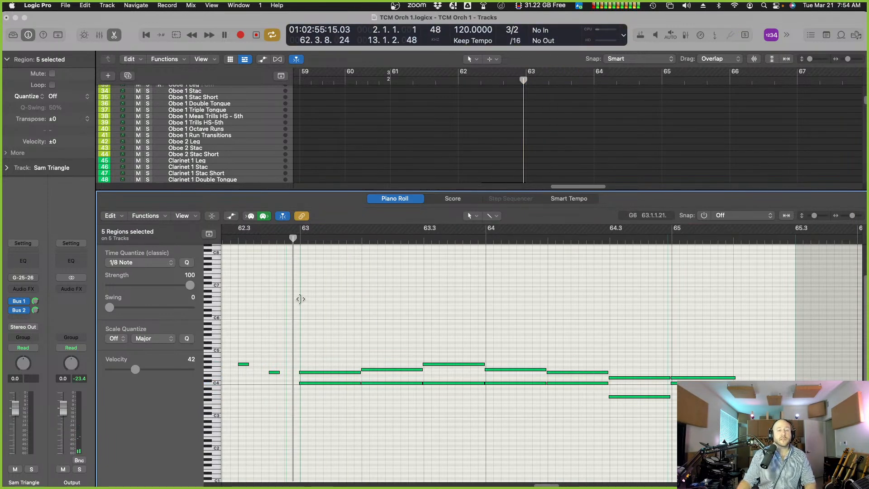
{"action": "key", "text": "space"}
{"action": "key", "text": "c"}
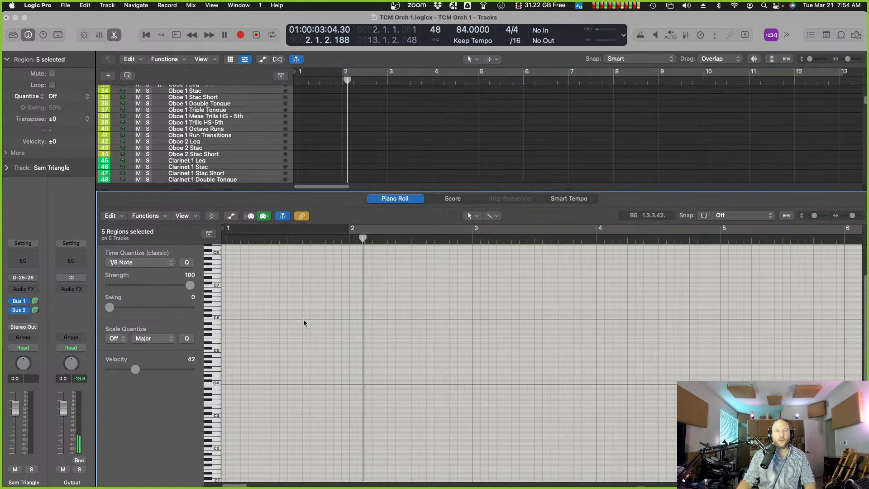
Go to bar 63 and play the clarinet passage from just before that bar.
{"action": "key", "text": "slash"}
{"action": "type", "text": "63"}
{"action": "key", "text": "Return"}
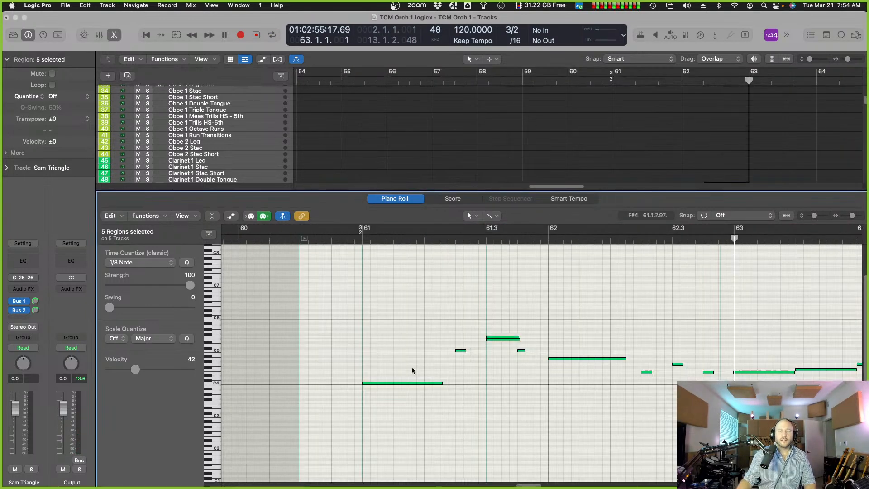
{"action": "scroll", "coordinate": [520, 385], "scroll_direction": "right", "scroll_amount": 5}
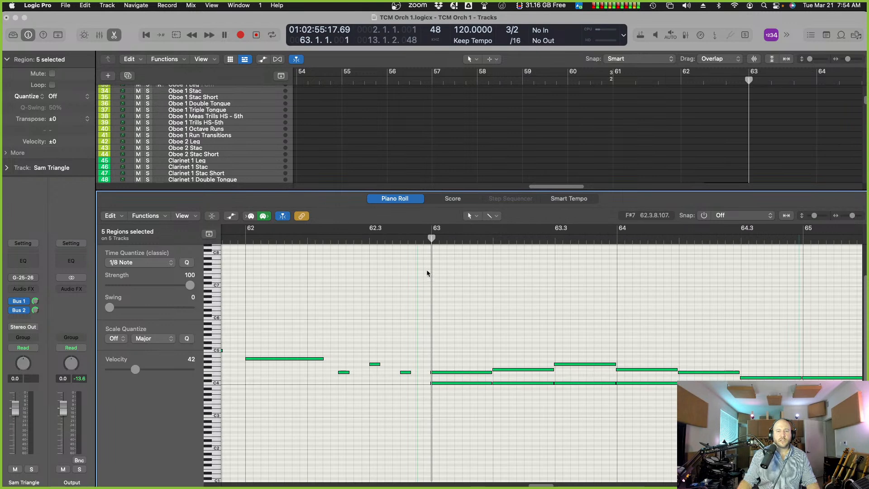
{"action": "left_click", "coordinate": [419, 240]}
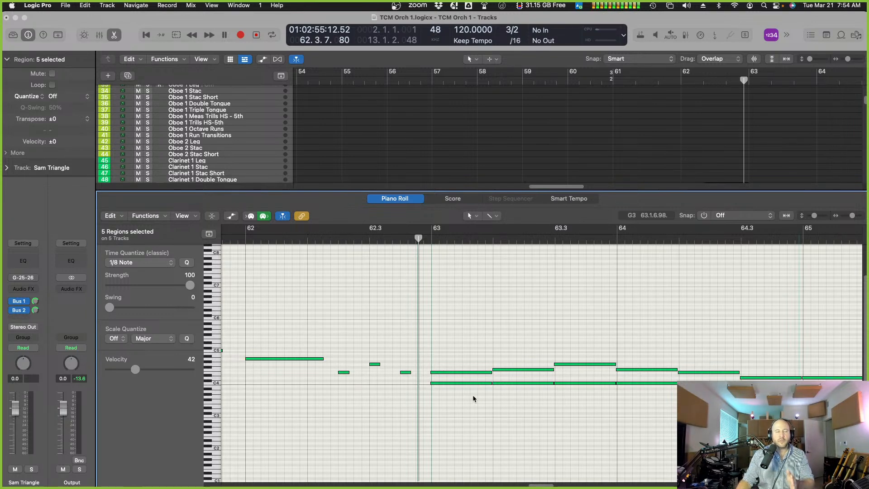
{"action": "scroll", "coordinate": [465, 408], "scroll_direction": "right", "scroll_amount": 2}
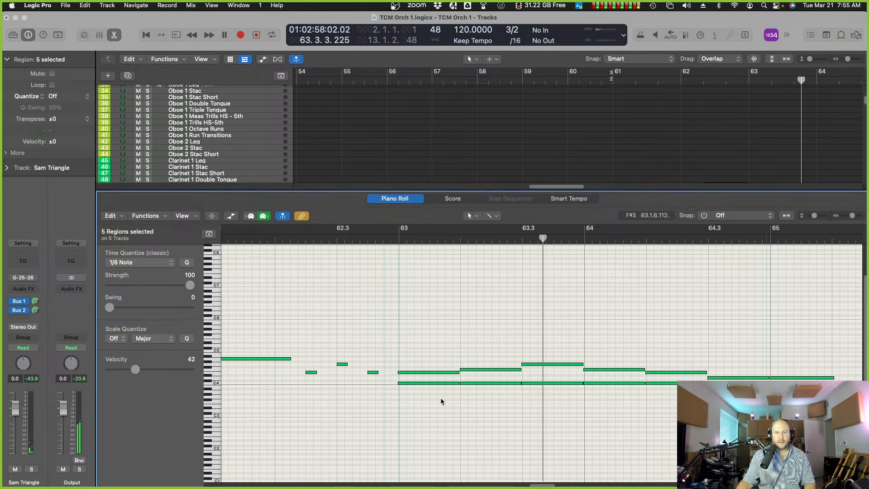
Fine-tune the 14 clarinet trill notes to start slightly further ahead of the beat and play from just before bar 63.
{"action": "left_click_drag", "start_coordinate": [806, 416], "coordinate": [404, 373]}
{"action": "left_click_drag", "start_coordinate": [381, 238], "coordinate": [372, 287]}
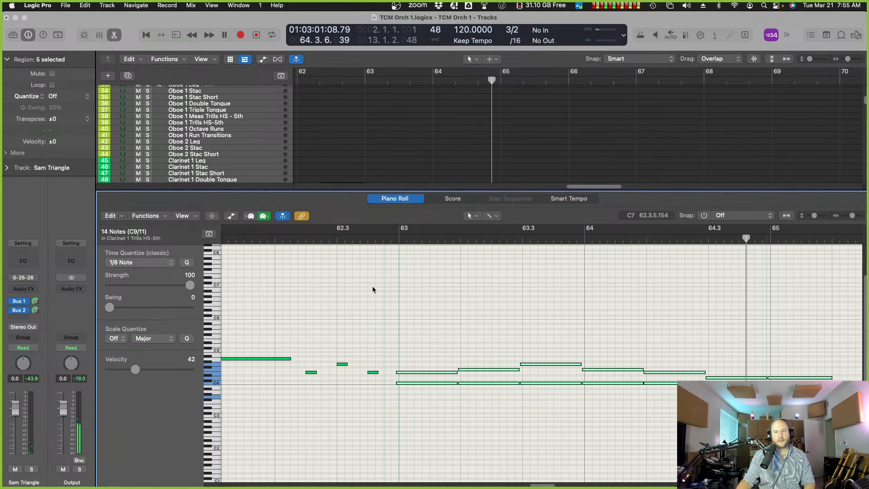
{"action": "scroll", "coordinate": [373, 371], "scroll_direction": "left", "scroll_amount": 10}
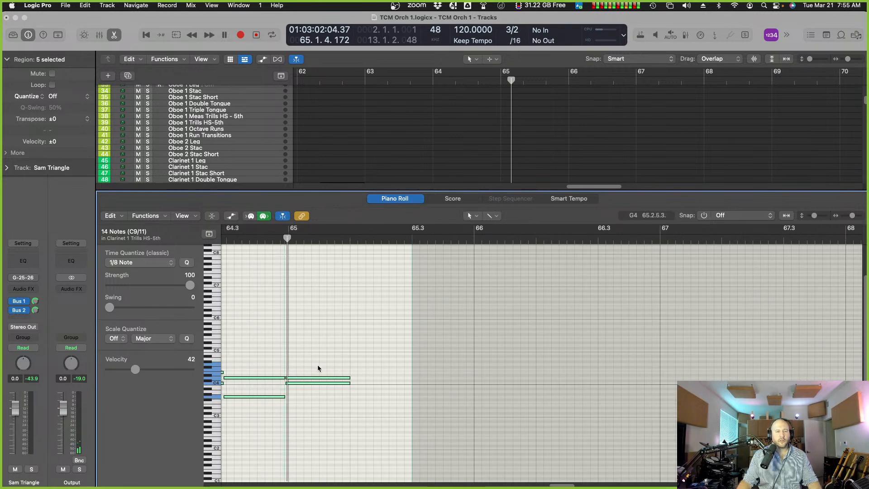
{"action": "scroll", "coordinate": [321, 369], "scroll_direction": "left", "scroll_amount": 3}
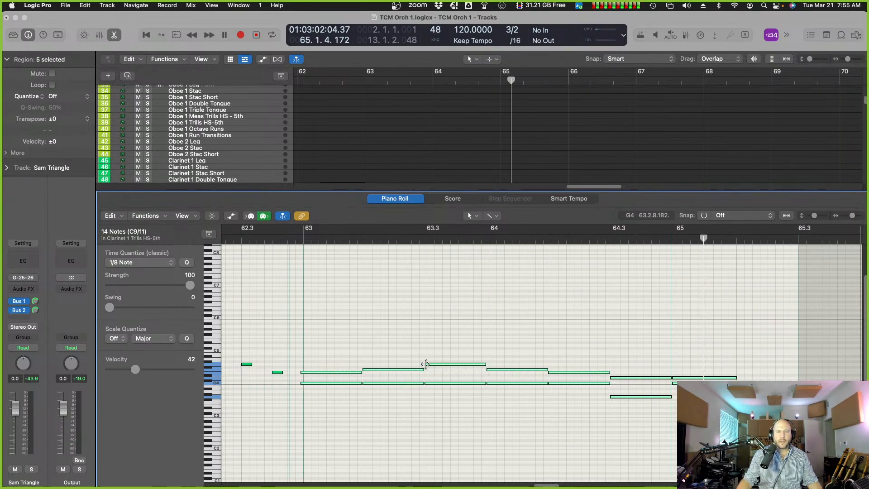
{"action": "left_click_drag", "start_coordinate": [425, 367], "coordinate": [426, 364]}
{"action": "left_click", "coordinate": [289, 238]}
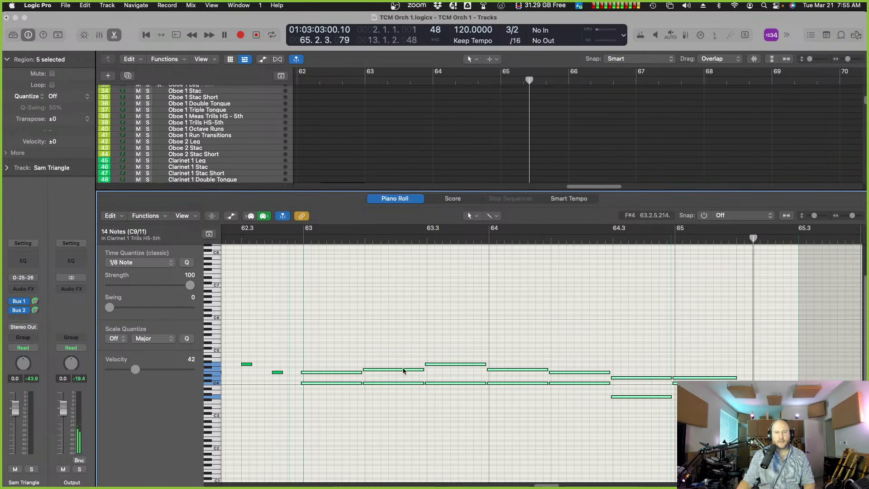
Open the Clarinet 1 Trills HS-5th region with its Modulation automation lane shown and play from just before bar 63.
{"action": "left_click", "coordinate": [394, 198]}
{"action": "scroll", "coordinate": [487, 287], "scroll_direction": "left", "scroll_amount": 5}
{"action": "double_click", "coordinate": [587, 205]}
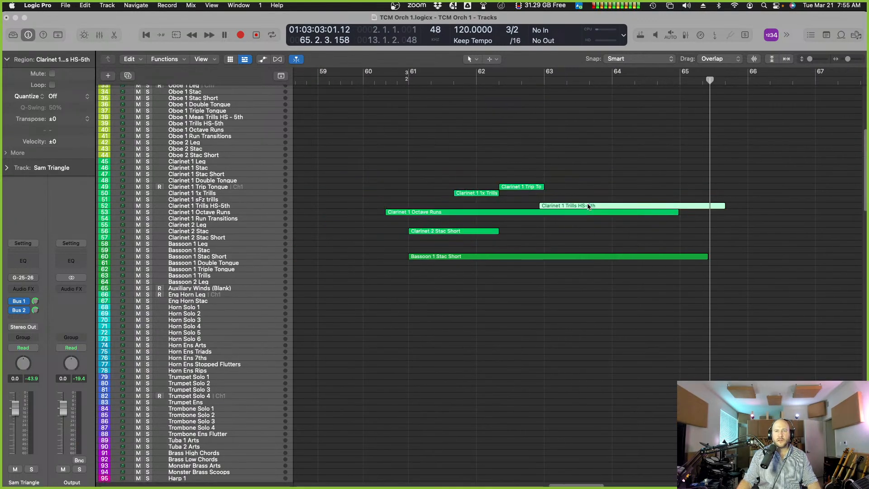
{"action": "key", "text": "a"}
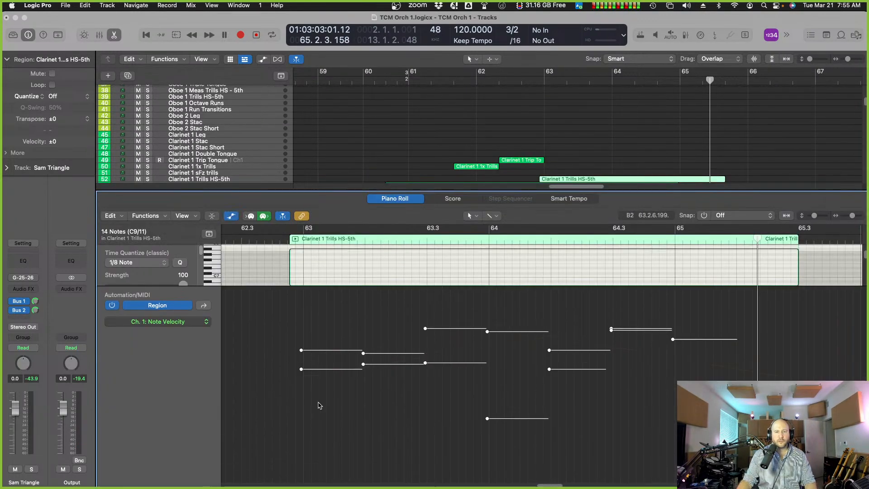
{"action": "left_click", "coordinate": [203, 306]}
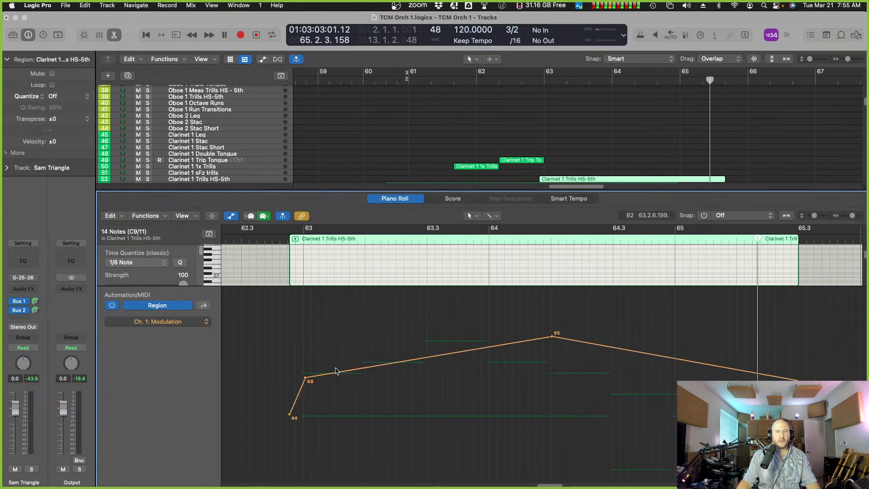
{"action": "scroll", "coordinate": [396, 319], "scroll_direction": "down", "scroll_amount": 4}
{"action": "left_click", "coordinate": [276, 234]}
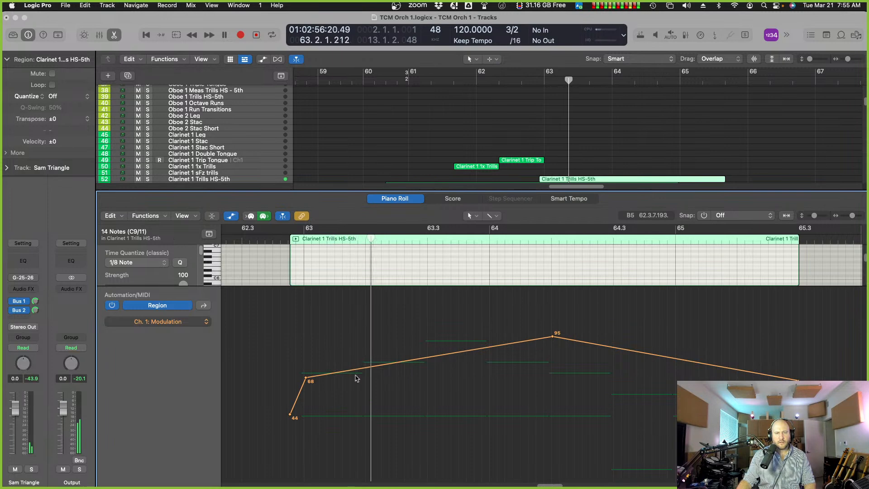
Reshape the trills' modulation into one ramp from 42 at the region start to a 109 peak at about bar 64 beat 3.
{"action": "left_click_drag", "start_coordinate": [306, 377], "coordinate": [292, 416]}
{"action": "left_click_drag", "start_coordinate": [553, 336], "coordinate": [552, 316]}
{"action": "left_click", "coordinate": [279, 241]}
{"action": "key", "text": "space"}
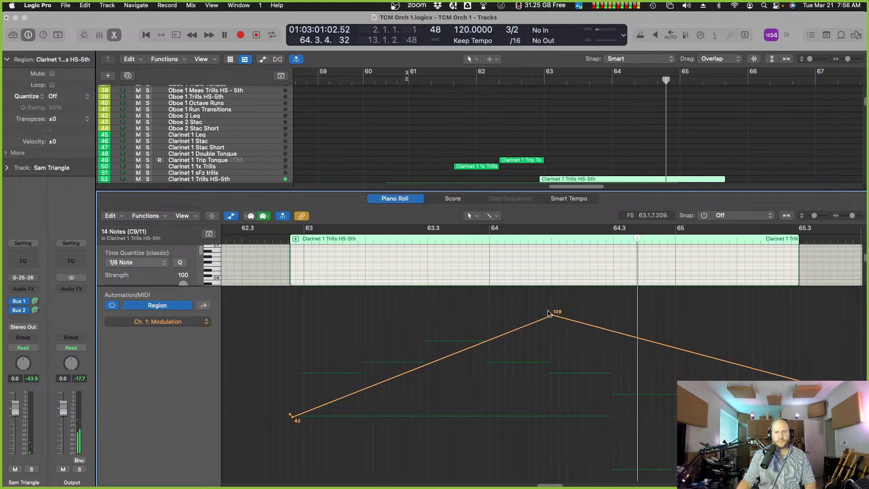
{"action": "left_click_drag", "start_coordinate": [553, 316], "coordinate": [616, 316]}
{"action": "left_click", "coordinate": [274, 235]}
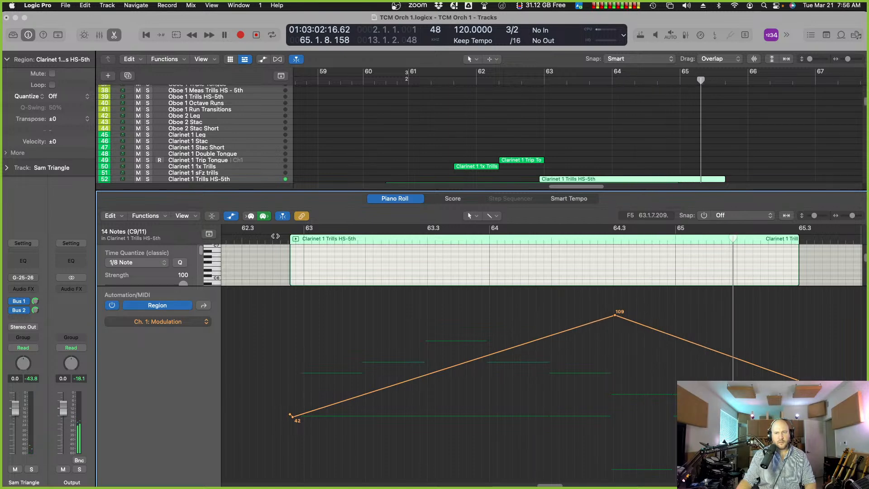
In the Clarinet 1 Octave Runs modulation, move the 112 peak later in bar 61 and raise the last bar 62 point to 108.
{"action": "key", "text": "p"}
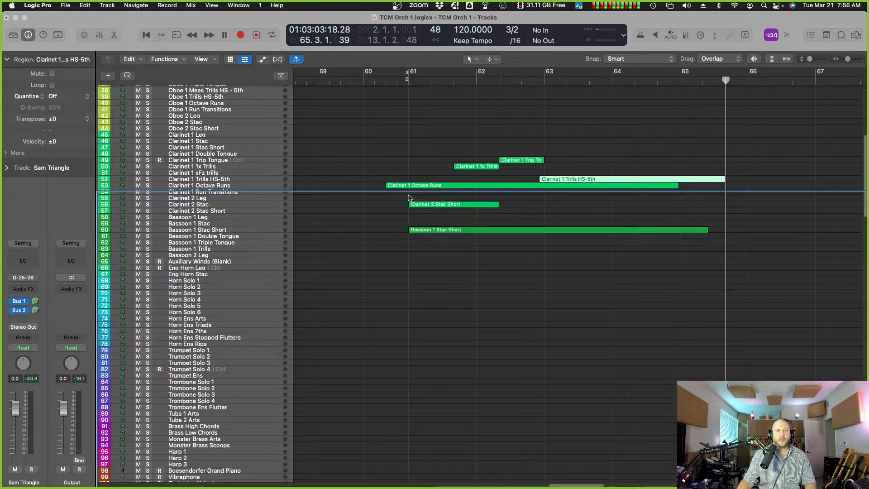
{"action": "left_click", "coordinate": [397, 80]}
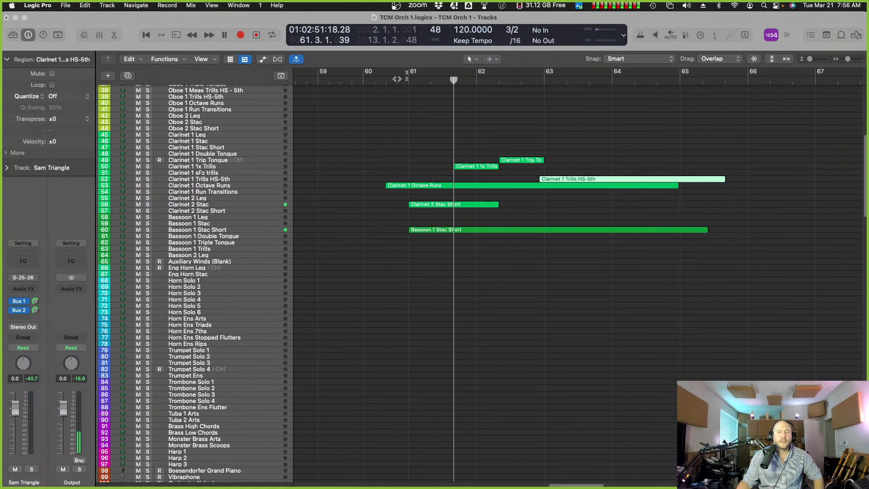
{"action": "left_click", "coordinate": [440, 190]}
{"action": "double_click", "coordinate": [440, 189]}
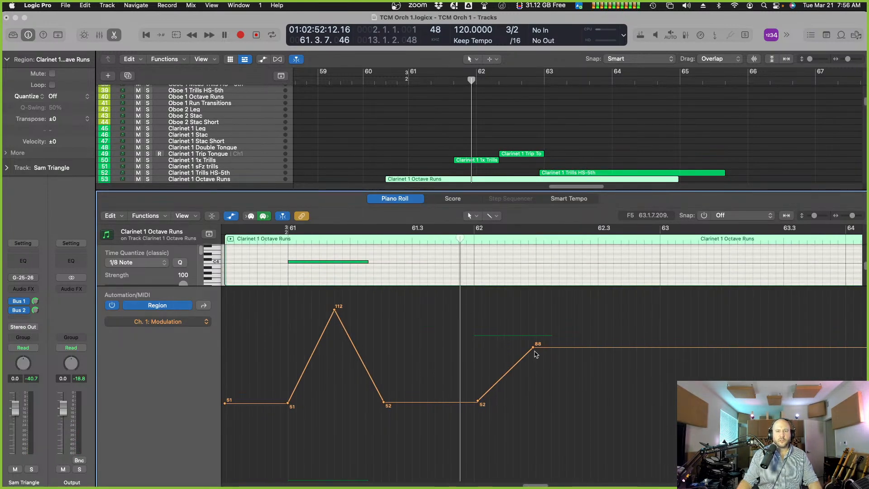
{"action": "left_click_drag", "start_coordinate": [533, 348], "coordinate": [533, 316]}
{"action": "left_click_drag", "start_coordinate": [334, 311], "coordinate": [360, 310]}
{"action": "left_click", "coordinate": [276, 239]}
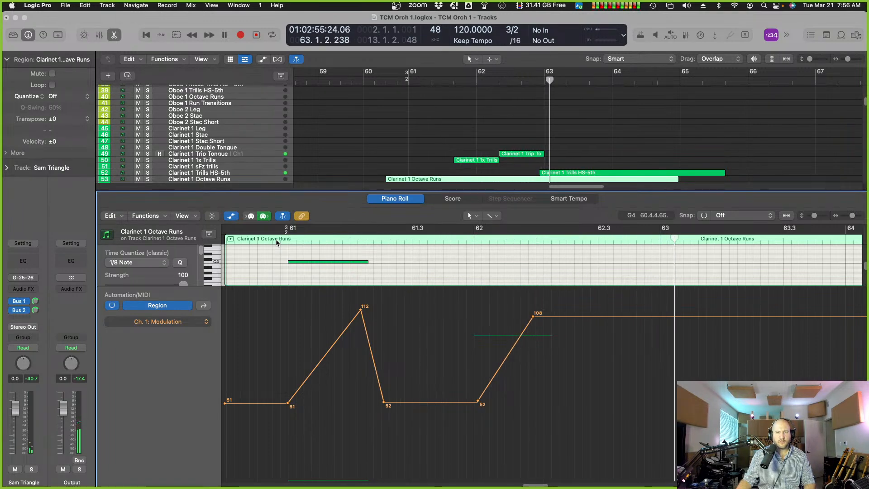
Set the velocity of the last note in the Clarinet 1 Trip Tongue region to 78.
{"action": "left_click", "coordinate": [533, 155]}
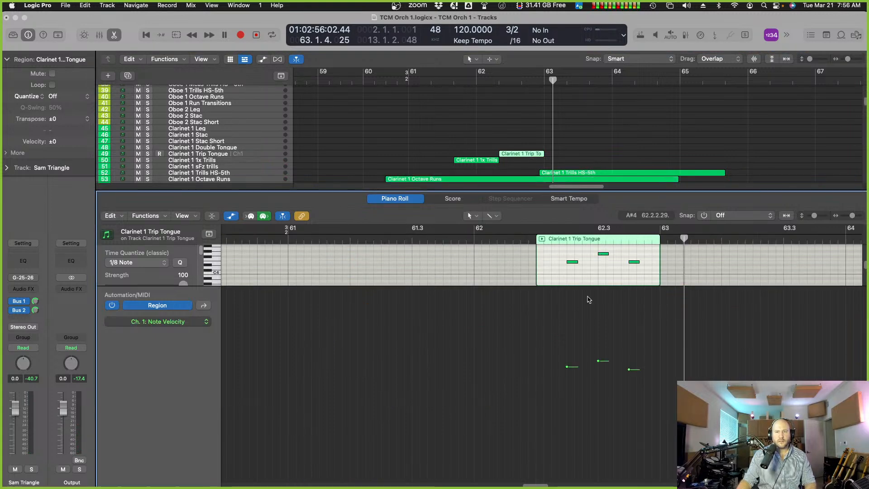
{"action": "left_click_drag", "start_coordinate": [632, 371], "coordinate": [631, 347]}
{"action": "double_click", "coordinate": [396, 80]}
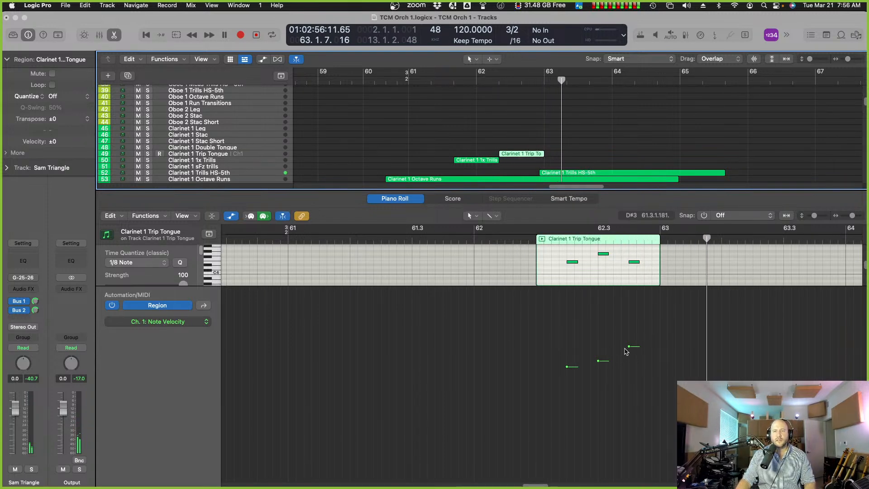
{"action": "left_click_drag", "start_coordinate": [631, 348], "coordinate": [630, 362]}
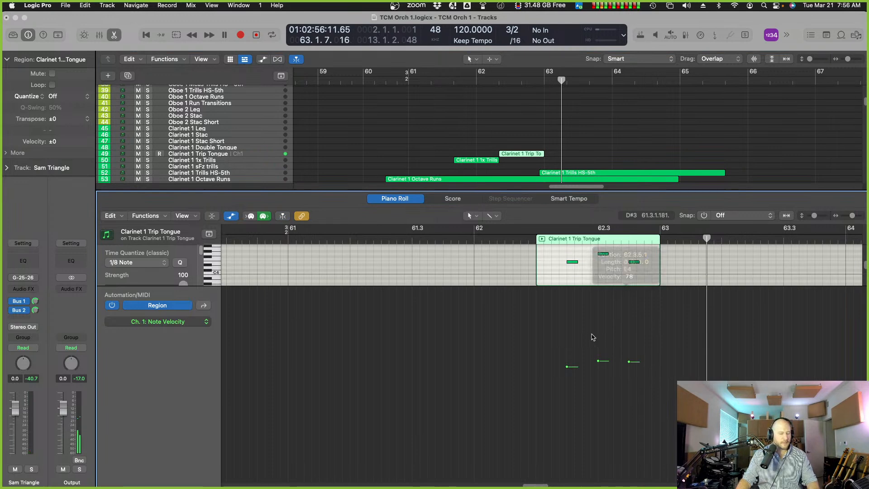
Enlarge the note area, slightly lower the first Clarinet 1 Trip Tongue note's velocity, and play from just before the region.
{"action": "left_click_drag", "start_coordinate": [438, 287], "coordinate": [442, 336]}
{"action": "scroll", "coordinate": [603, 295], "scroll_direction": "right", "scroll_amount": 10}
{"action": "scroll", "coordinate": [553, 289], "scroll_direction": "left", "scroll_amount": 6}
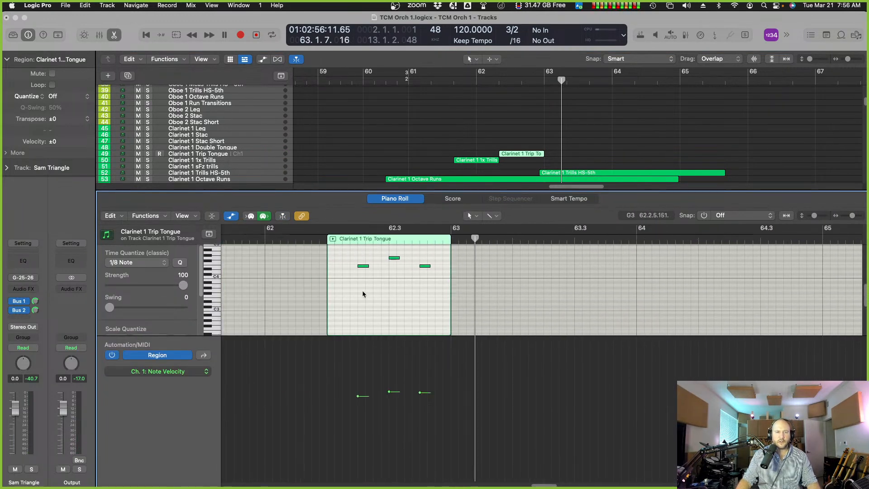
{"action": "left_click_drag", "start_coordinate": [397, 397], "coordinate": [397, 400]}
{"action": "left_click", "coordinate": [355, 236]}
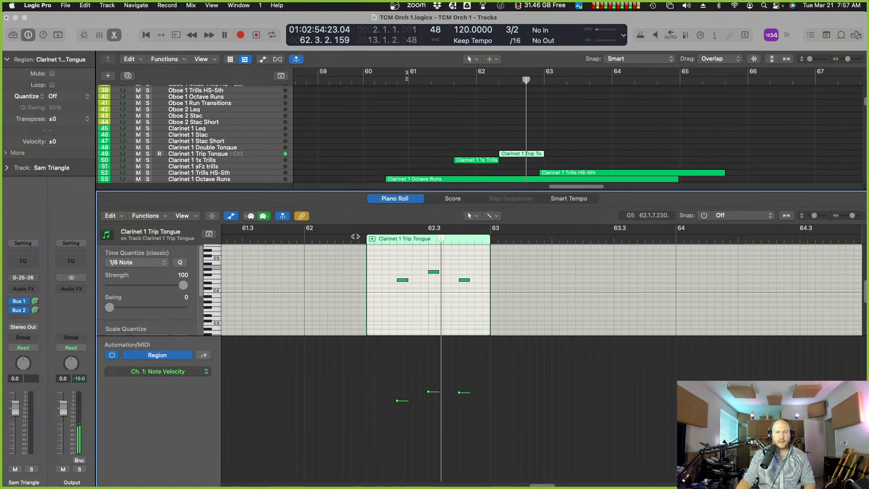
In the Clarinet 1 Trills HS-5th modulation, add a point of 58 early in bar 63 and raise the curve near bar 63's start.
{"action": "left_click", "coordinate": [584, 173]}
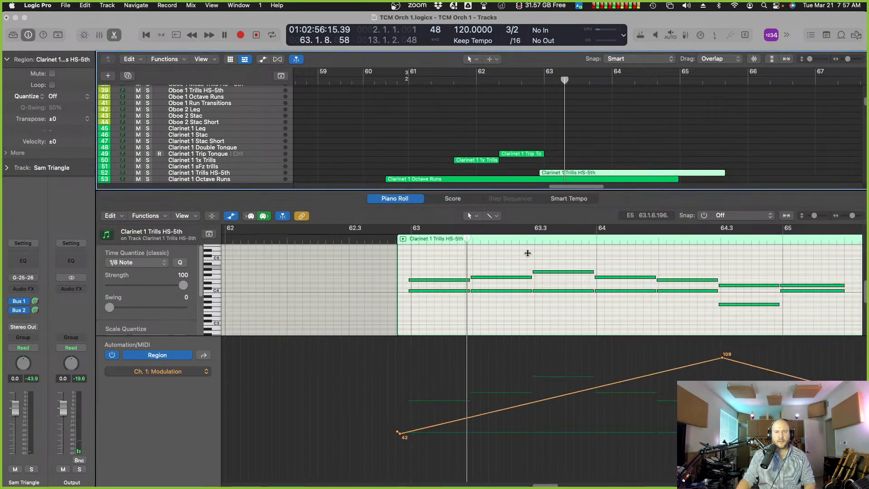
{"action": "left_click", "coordinate": [481, 414]}
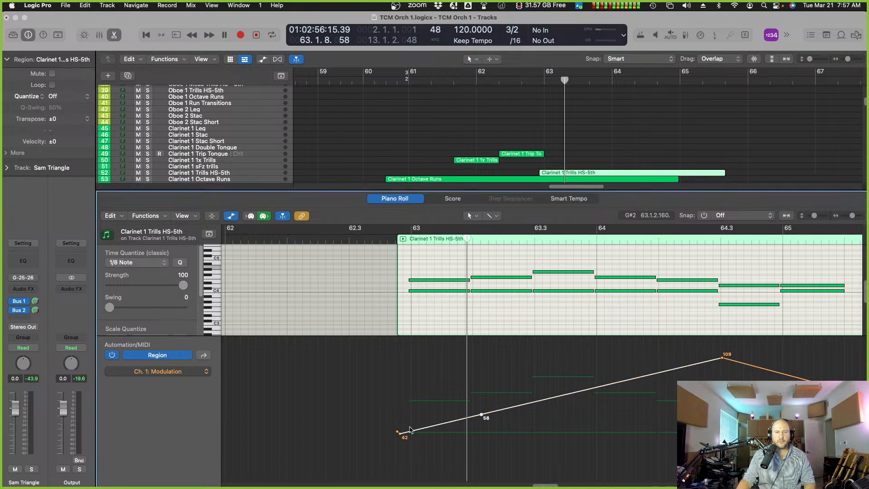
{"action": "left_click_drag", "start_coordinate": [410, 431], "coordinate": [408, 387]}
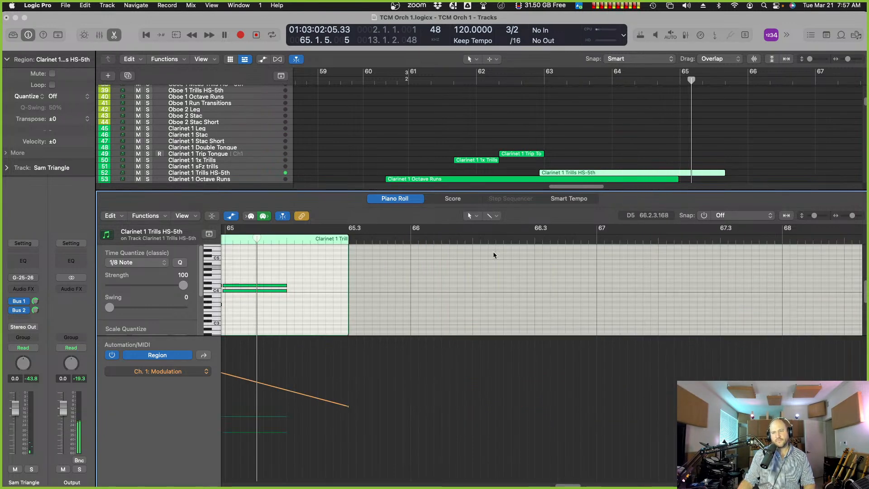
Place the playhead at bar 65 beat 2 and open the Bassoon 1 Stac Short region for note editing.
{"action": "left_click", "coordinate": [287, 240]}
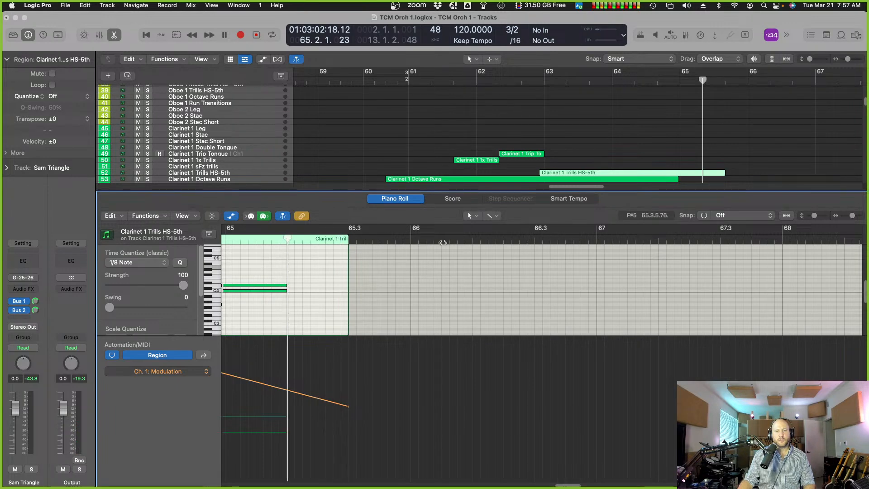
{"action": "left_click", "coordinate": [400, 201]}
{"action": "double_click", "coordinate": [669, 228]}
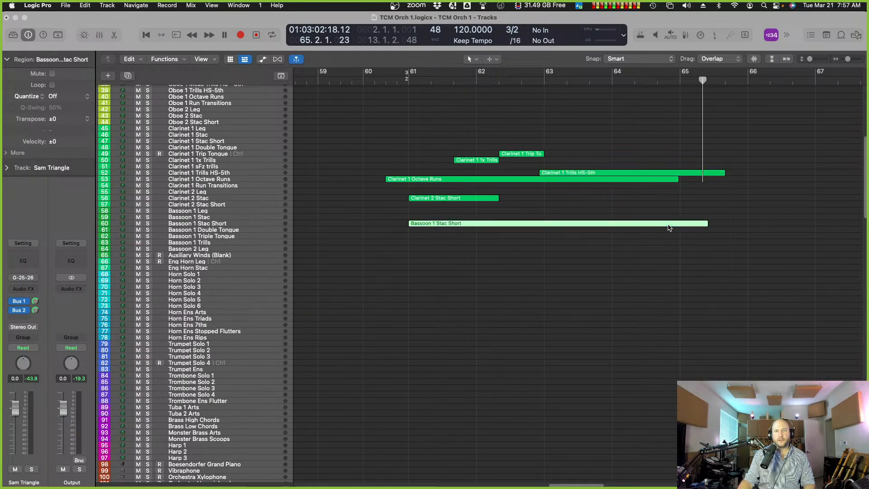
{"action": "scroll", "coordinate": [281, 277], "scroll_direction": "left", "scroll_amount": 2}
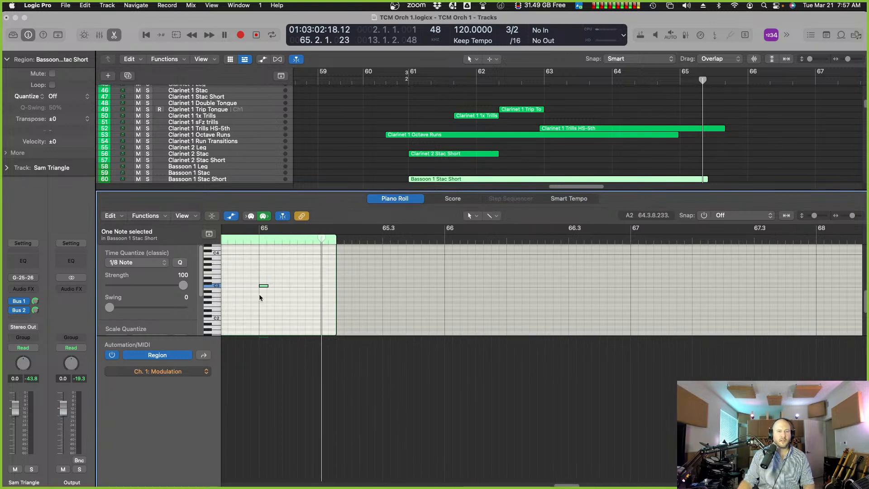
Copy the bassoon's C3 note at bar 65 down to C2 and place the copy on beat 2 of that bar.
{"action": "left_click_drag", "start_coordinate": [265, 288], "coordinate": [267, 293]}
{"action": "key", "text": "alt+Down"}
{"action": "key", "text": "alt+Down"}
{"action": "key", "text": "alt+Down"}
{"action": "key", "text": "alt+Down"}
{"action": "key", "text": "alt+Down"}
{"action": "key", "text": "alt+Down"}
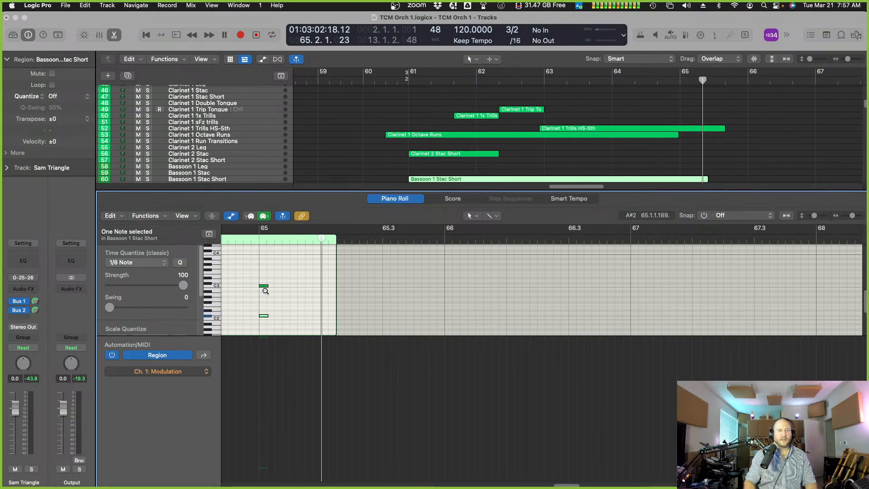
{"action": "left_click_drag", "start_coordinate": [265, 319], "coordinate": [327, 320]}
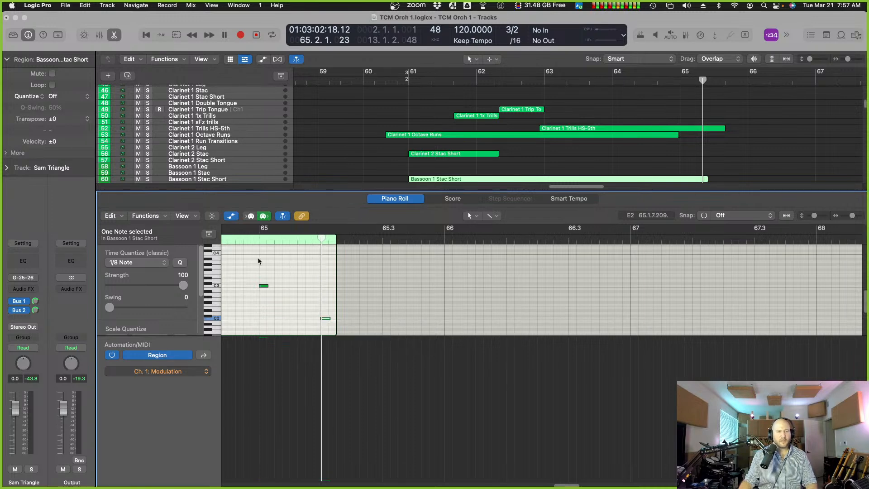
Play the ending from just before bar 65, close the note editor, and play the whole passage from just before bar 61.
{"action": "double_click", "coordinate": [253, 240]}
{"action": "left_click", "coordinate": [246, 239]}
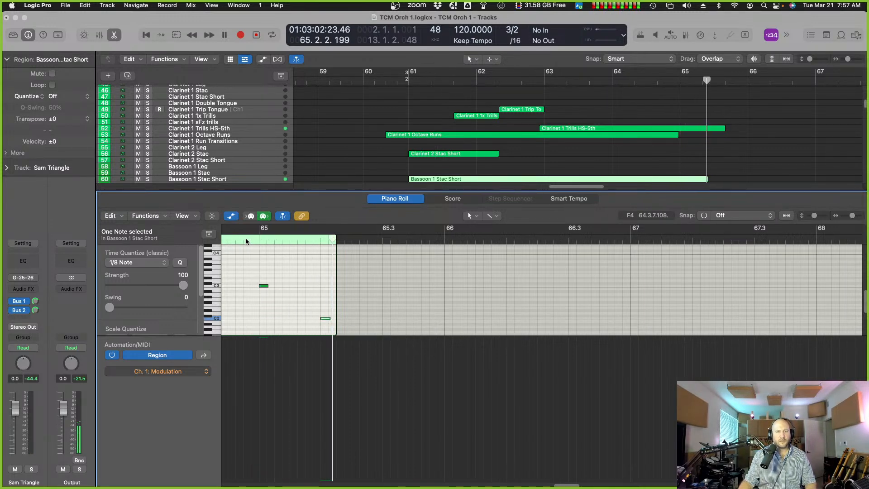
{"action": "left_click", "coordinate": [394, 202]}
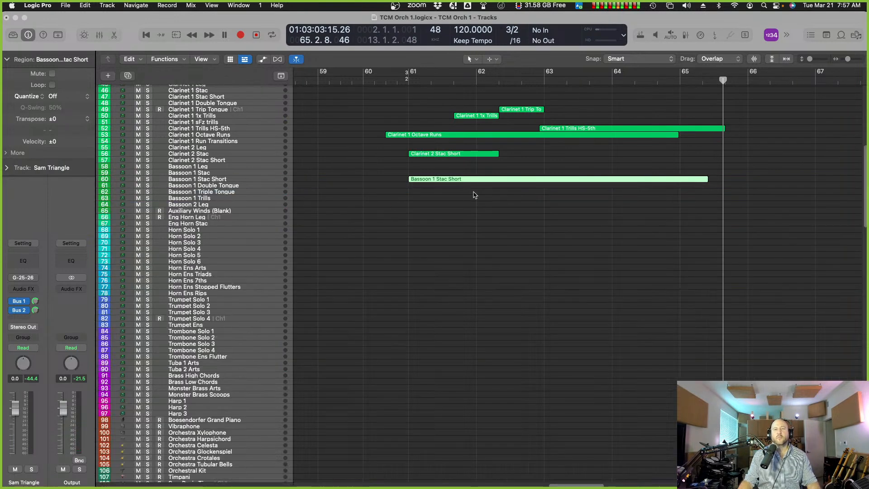
{"action": "left_click", "coordinate": [398, 82]}
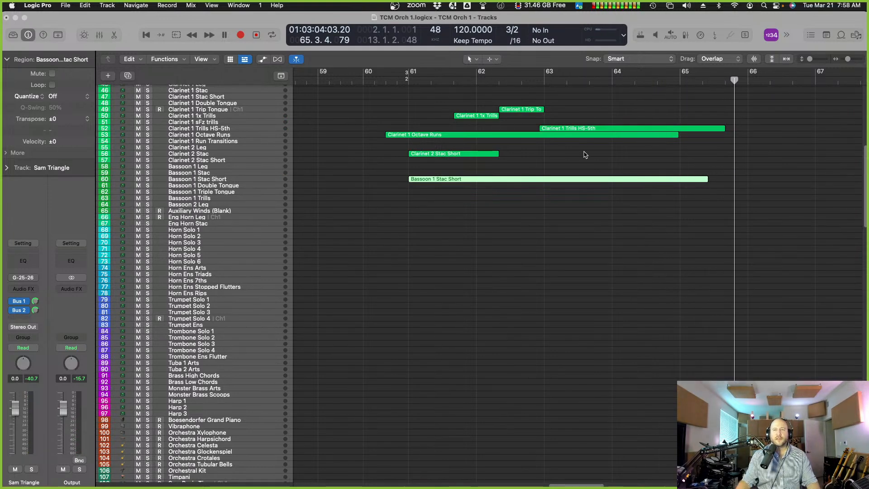
Select the tracks from Clarinet 1 Leg through Clarinet 1 Run Transitions, clear the region selection, and play from bar 61.
{"action": "scroll", "coordinate": [666, 174], "scroll_direction": "right", "scroll_amount": 2}
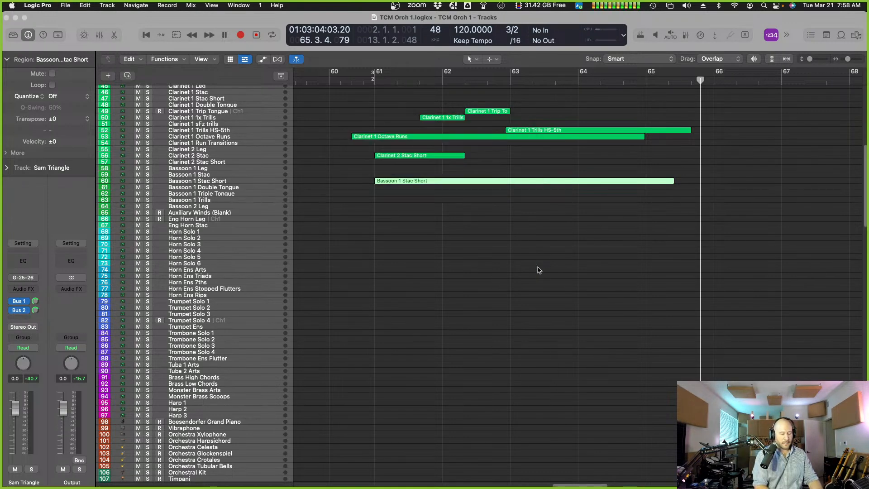
{"action": "scroll", "coordinate": [538, 268], "scroll_direction": "left", "scroll_amount": 1}
{"action": "scroll", "coordinate": [539, 270], "scroll_direction": "up", "scroll_amount": 5}
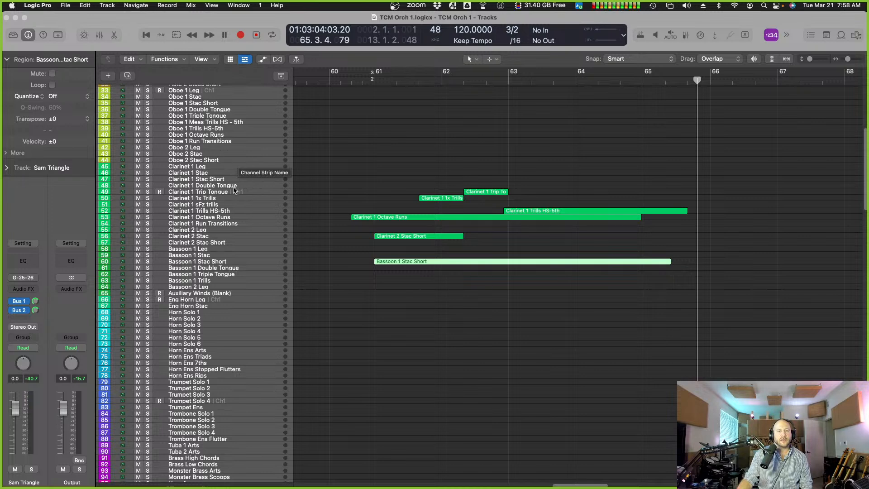
{"action": "left_click", "coordinate": [243, 167]}
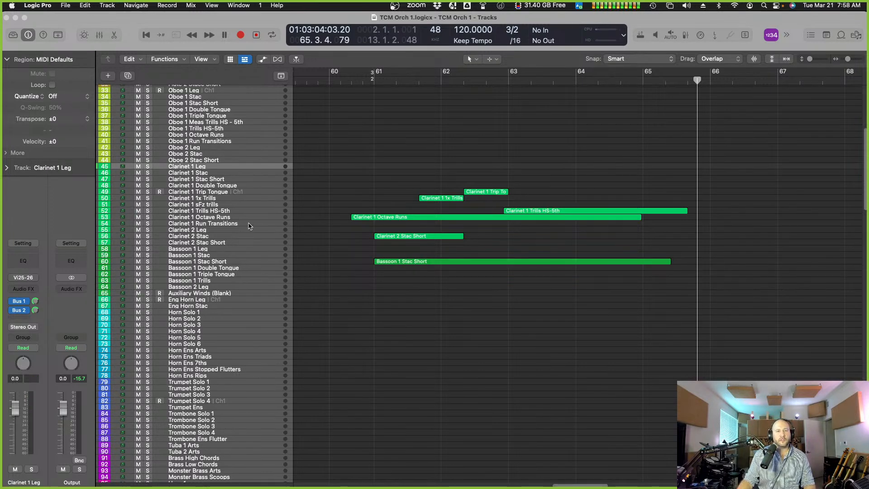
{"action": "left_click", "coordinate": [248, 224], "text": "shift"}
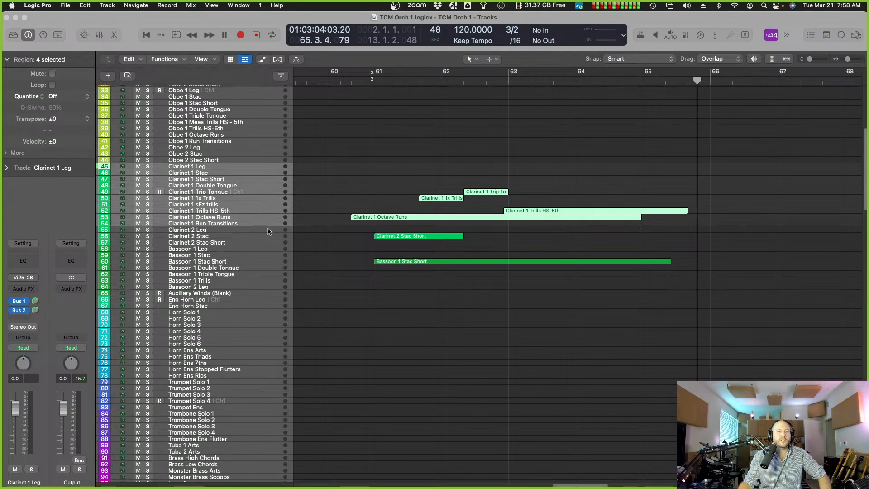
{"action": "left_click", "coordinate": [371, 203]}
{"action": "left_click", "coordinate": [374, 81]}
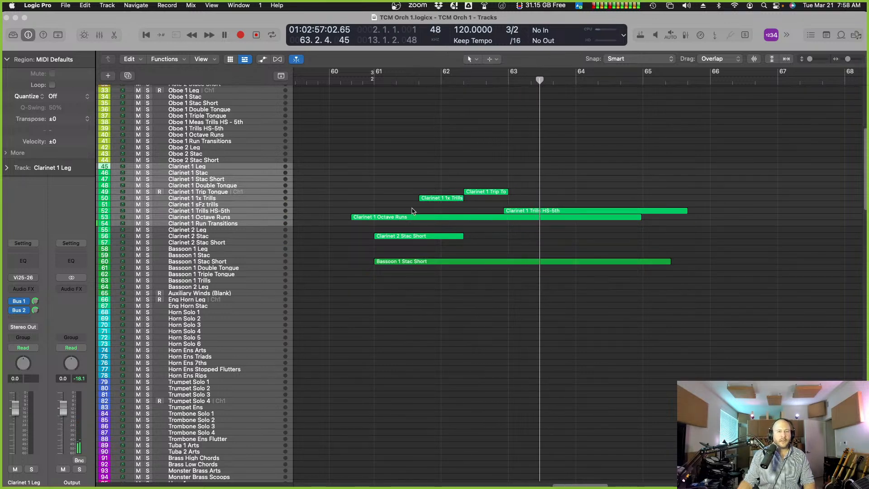
Open the Clarinet 1 Octave Runs region, hide its automation lane, and play from just before the bar 61 note.
{"action": "left_click", "coordinate": [395, 218]}
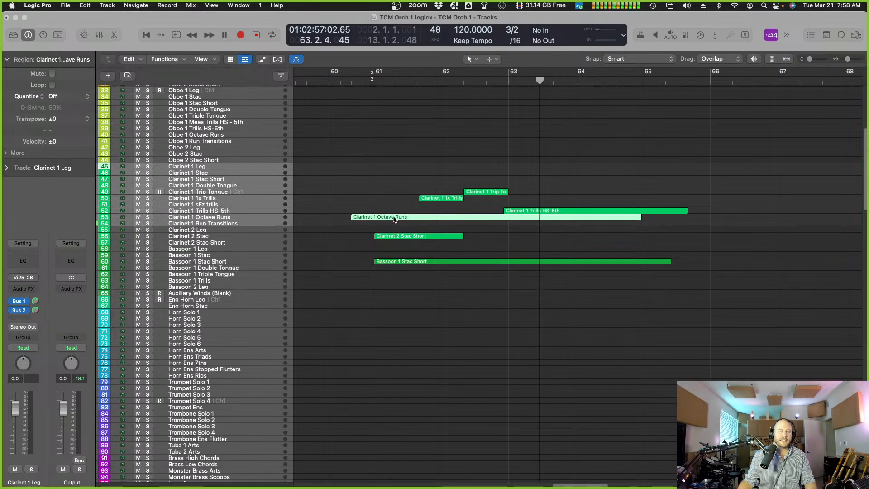
{"action": "double_click", "coordinate": [395, 218]}
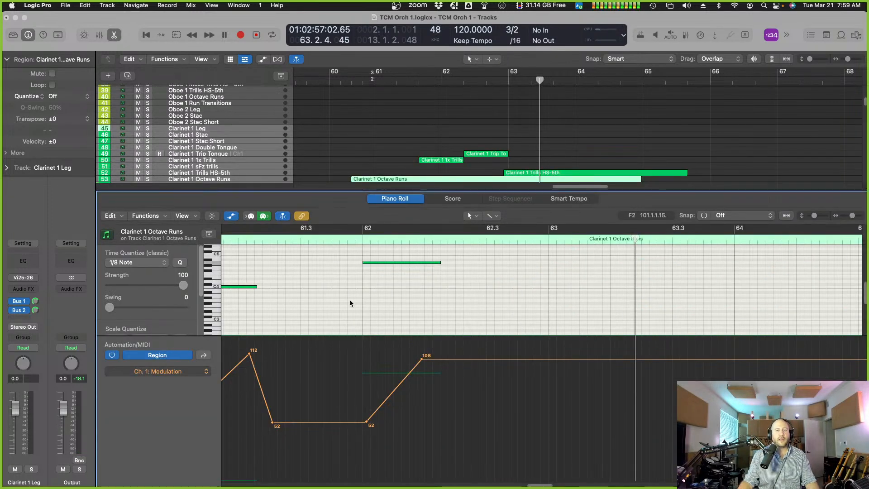
{"action": "scroll", "coordinate": [349, 300], "scroll_direction": "left", "scroll_amount": 5}
{"action": "scroll", "coordinate": [462, 302], "scroll_direction": "up", "scroll_amount": 1}
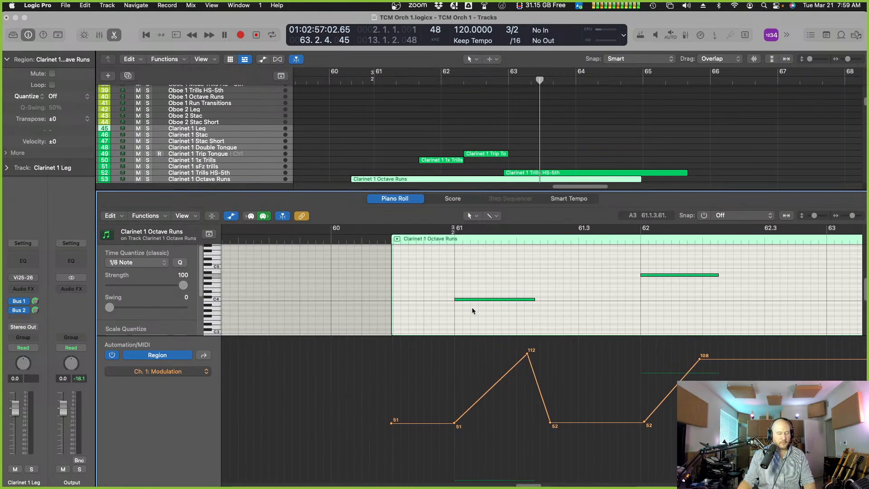
{"action": "key", "text": "a"}
{"action": "scroll", "coordinate": [468, 299], "scroll_direction": "right", "scroll_amount": 3}
{"action": "left_click", "coordinate": [398, 240]}
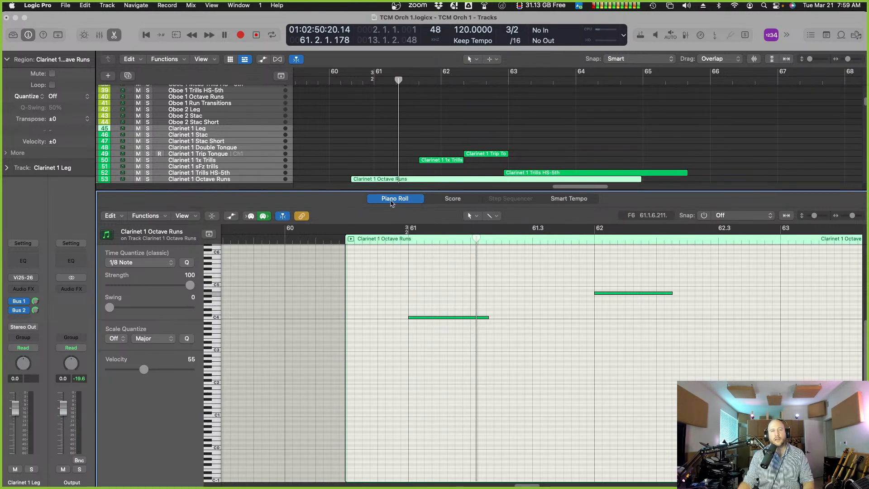
Close the note editor and select the Clarinet 1 Run Transitions track.
{"action": "key", "text": "p"}
{"action": "left_click", "coordinate": [250, 187]}
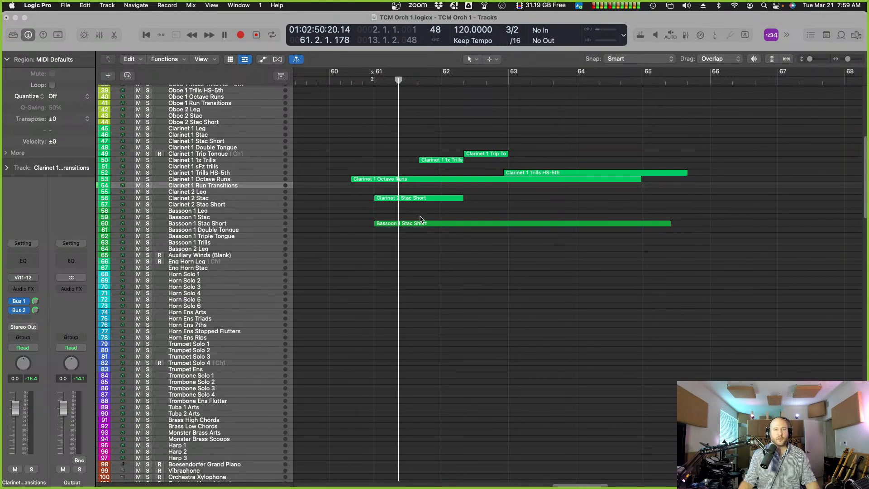
{"action": "scroll", "coordinate": [407, 208], "scroll_direction": "up", "scroll_amount": 3}
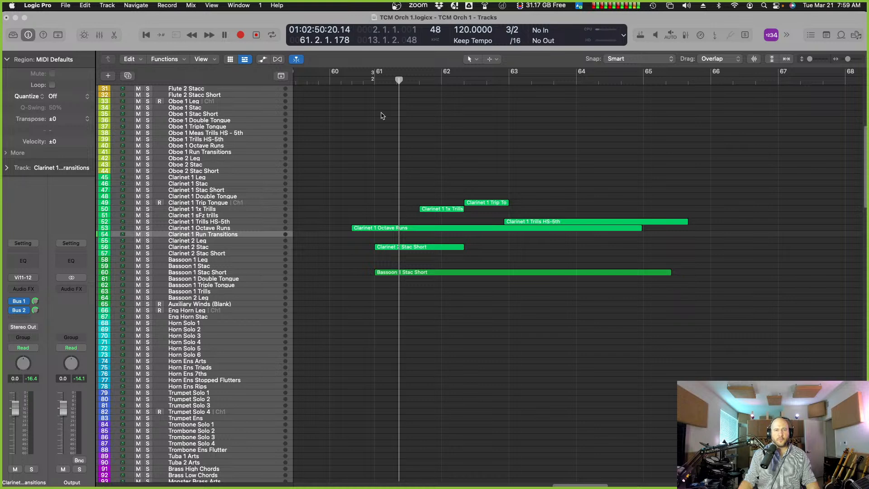
Select the Clarinet 1 Octave Runs track, open its region and play it, select the bar 61 note, and return the playhead to bar 61.
{"action": "left_click", "coordinate": [369, 82]}
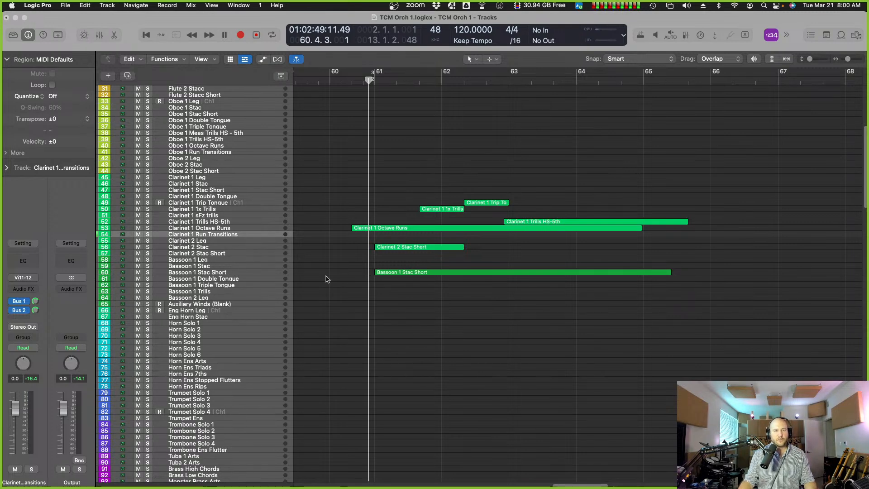
{"action": "left_click", "coordinate": [269, 228]}
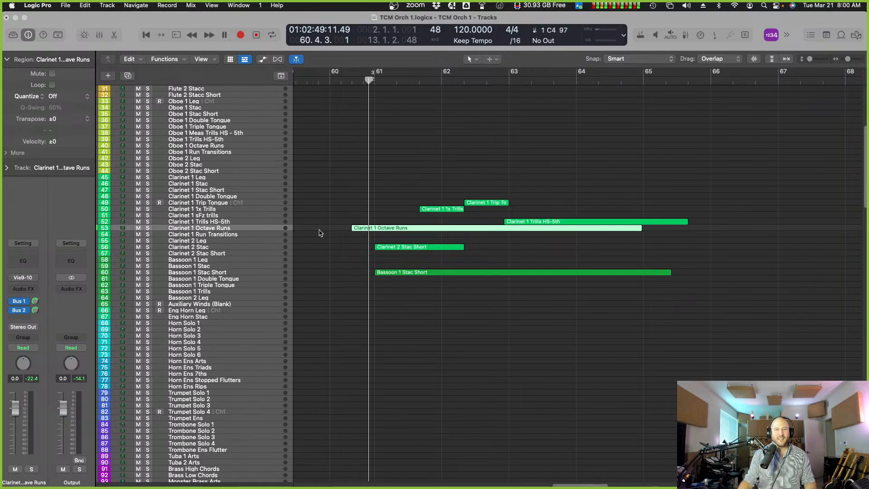
{"action": "double_click", "coordinate": [409, 229]}
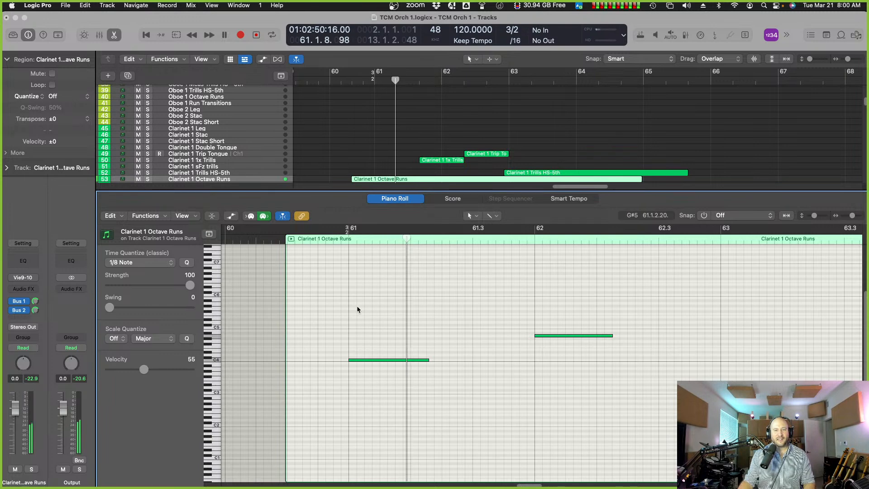
{"action": "left_click_drag", "start_coordinate": [336, 351], "coordinate": [478, 397]}
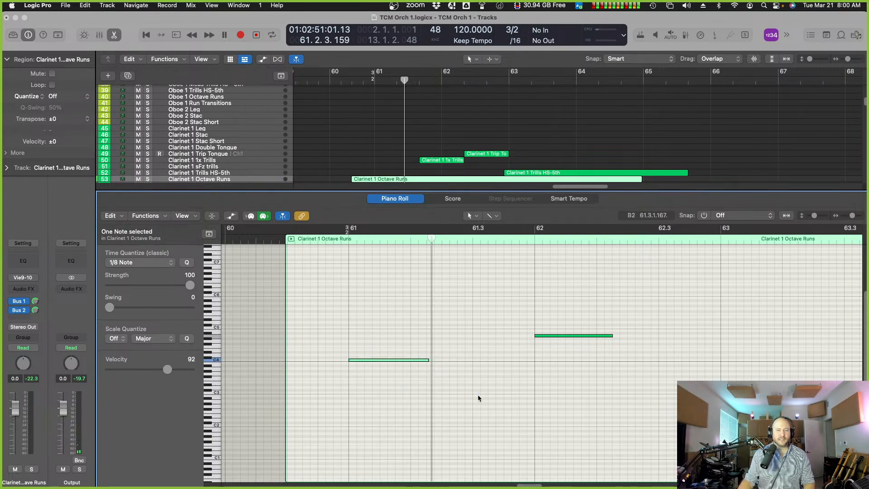
{"action": "left_click", "coordinate": [351, 236]}
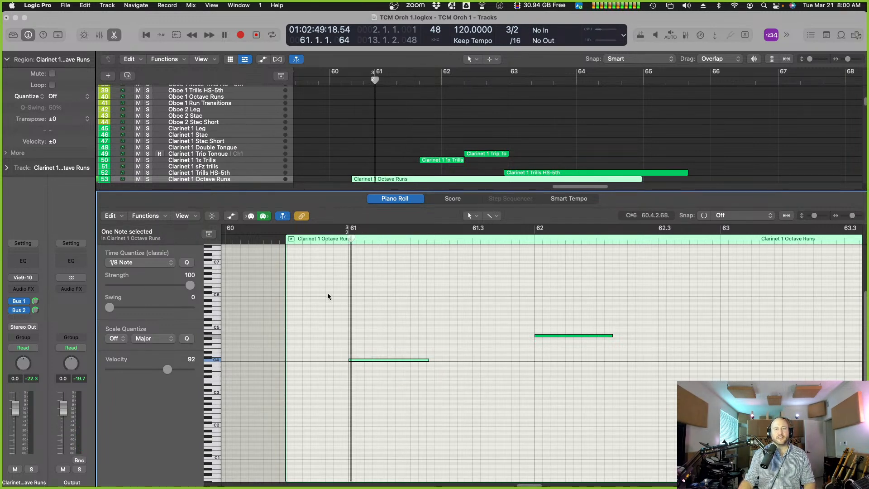
Select the Clarinet 1 1x Trills, Clarinet 1 Trip Tongue and Bassoon 1 Stac Short tracks in turn, and close the note editor.
{"action": "left_click", "coordinate": [444, 164]}
{"action": "left_click", "coordinate": [263, 162]}
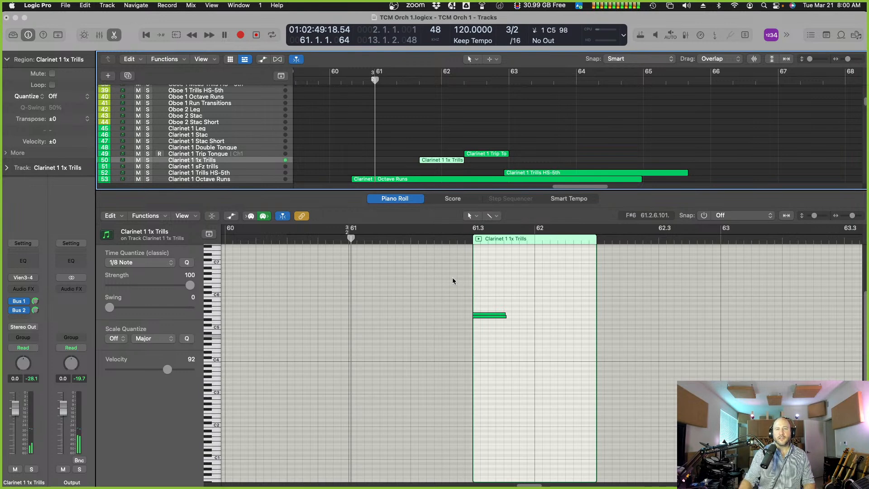
{"action": "left_click", "coordinate": [273, 156]}
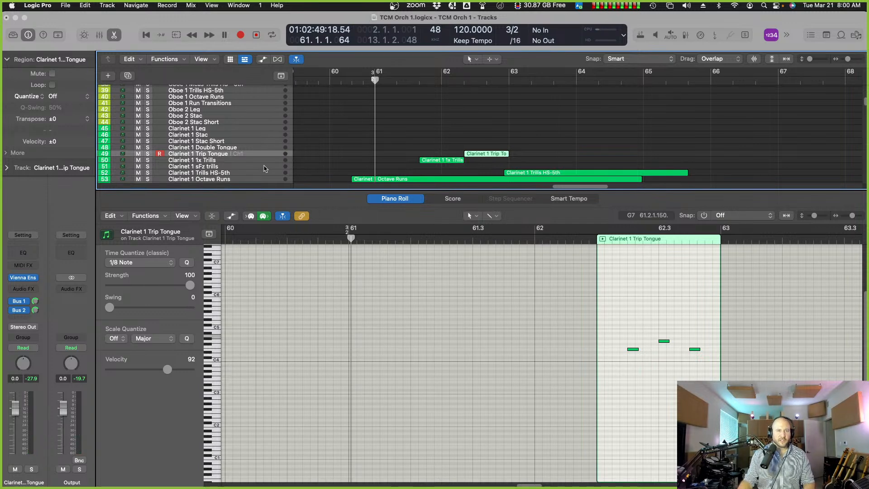
{"action": "scroll", "coordinate": [265, 168], "scroll_direction": "down", "scroll_amount": 6}
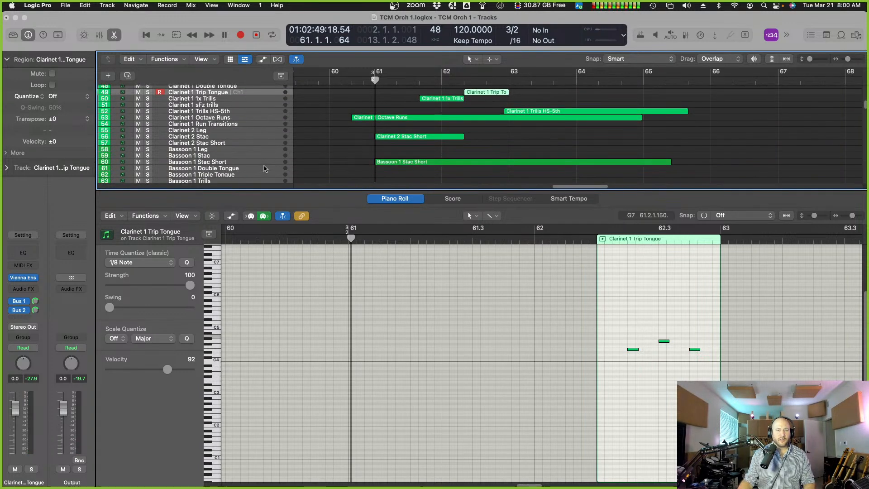
{"action": "left_click", "coordinate": [264, 162]}
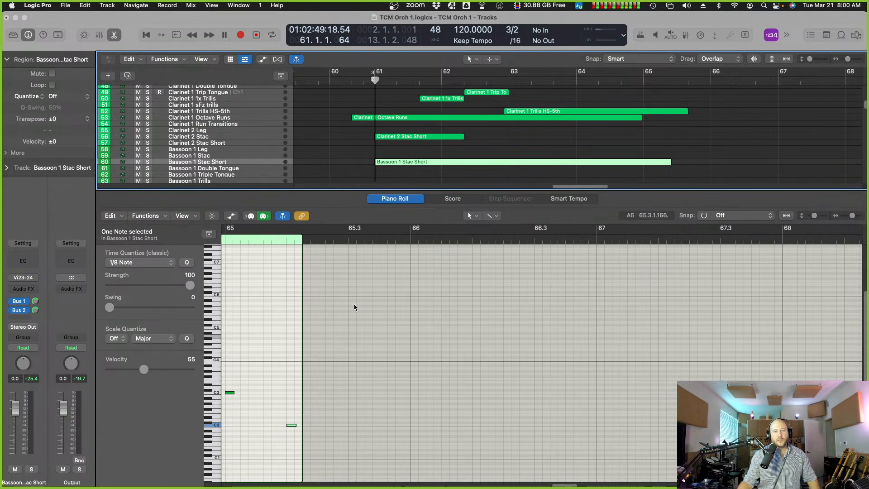
{"action": "left_click", "coordinate": [393, 202]}
{"action": "key", "text": "p"}
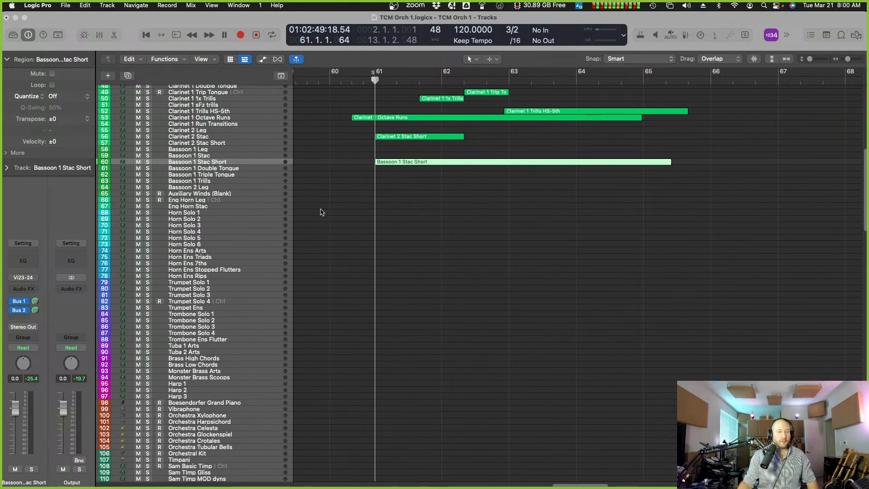
Zoom out the arrangement, select all the clarinet and bassoon regions together, and clear the selection.
{"action": "scroll", "coordinate": [436, 227], "scroll_direction": "up", "scroll_amount": 10}
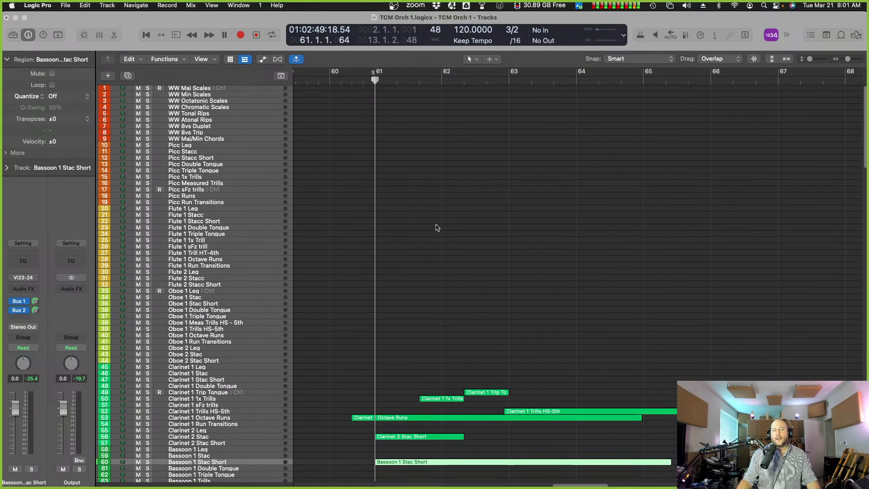
{"action": "key", "text": "super+Left"}
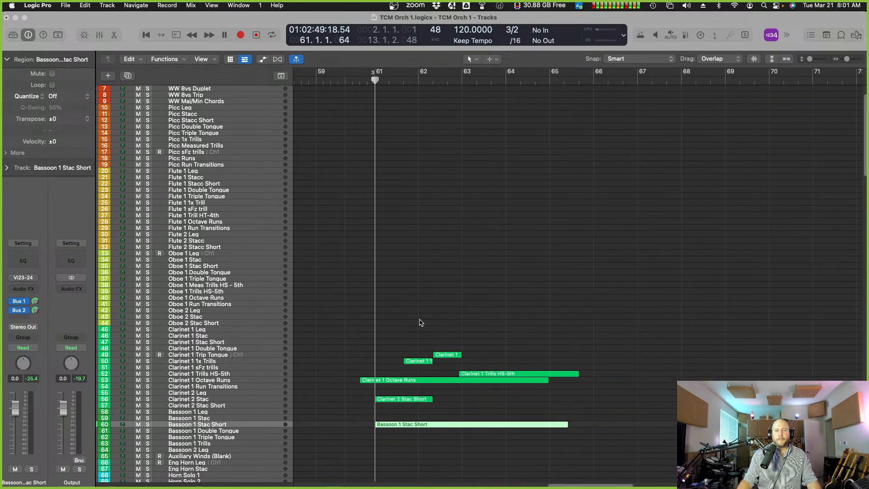
{"action": "scroll", "coordinate": [421, 323], "scroll_direction": "down", "scroll_amount": 2}
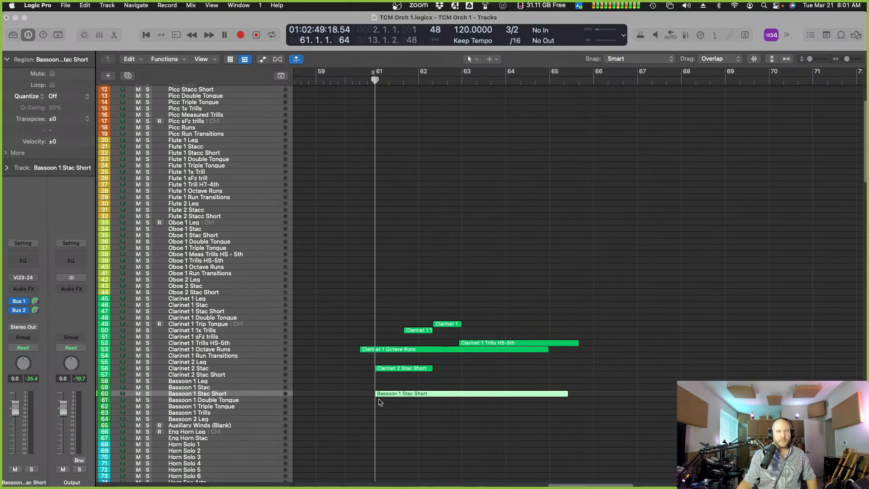
{"action": "left_click_drag", "start_coordinate": [355, 325], "coordinate": [599, 422]}
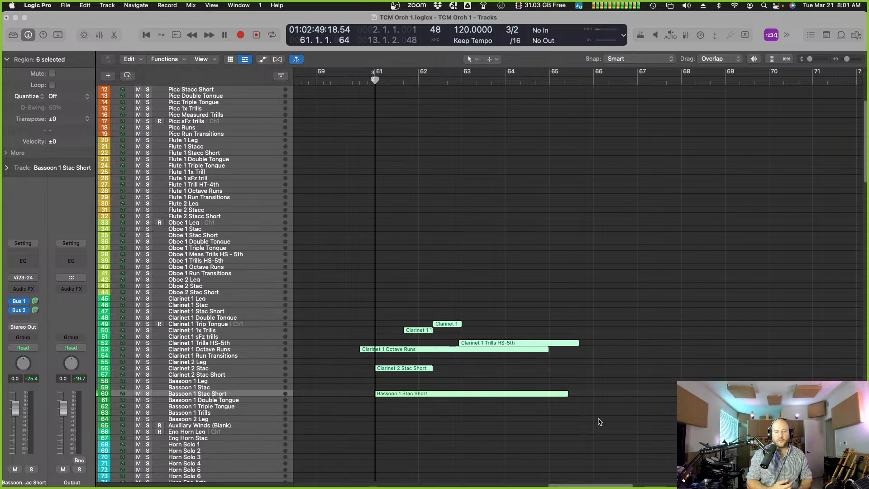
{"action": "left_click", "coordinate": [545, 385]}
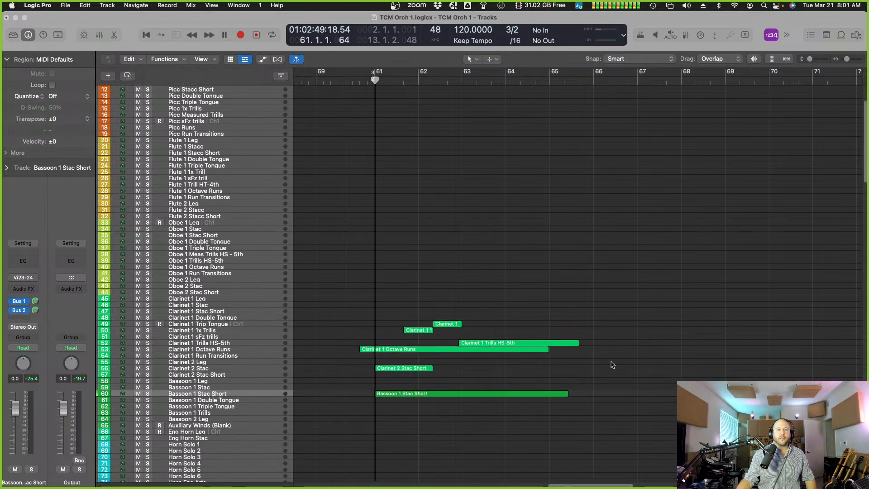